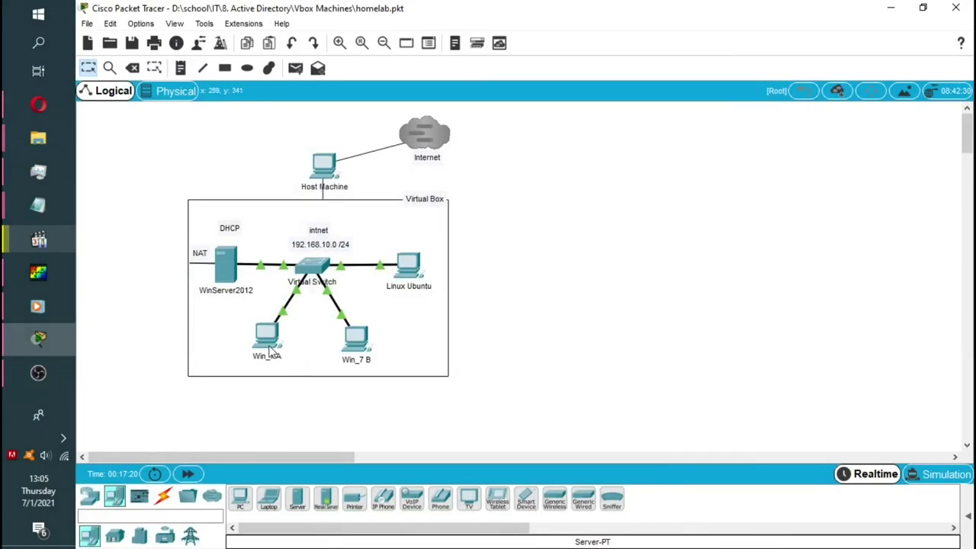
# - Test DHCP addressing in Win_7 A's IP configuration, return it to static and close the device
pyautogui.click(271, 352)
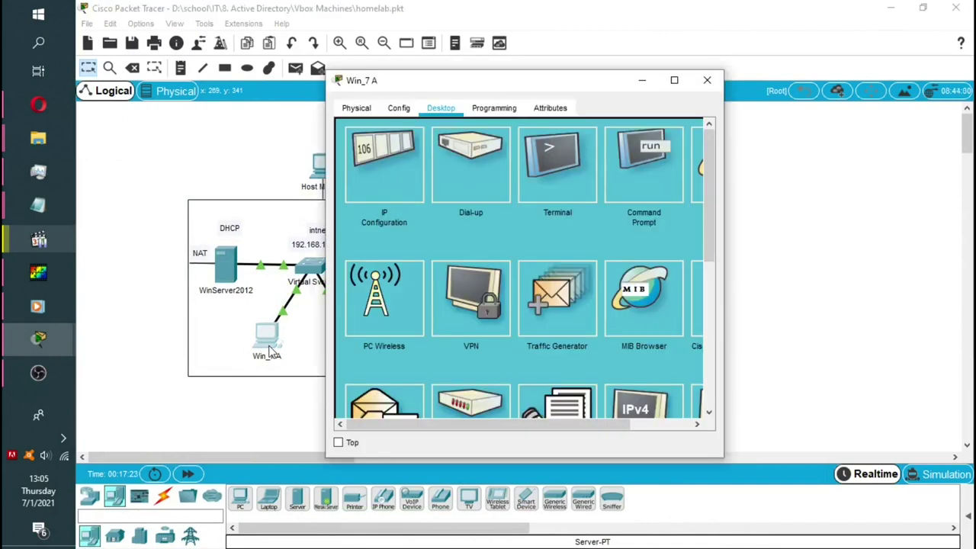
pyautogui.click(394, 152)
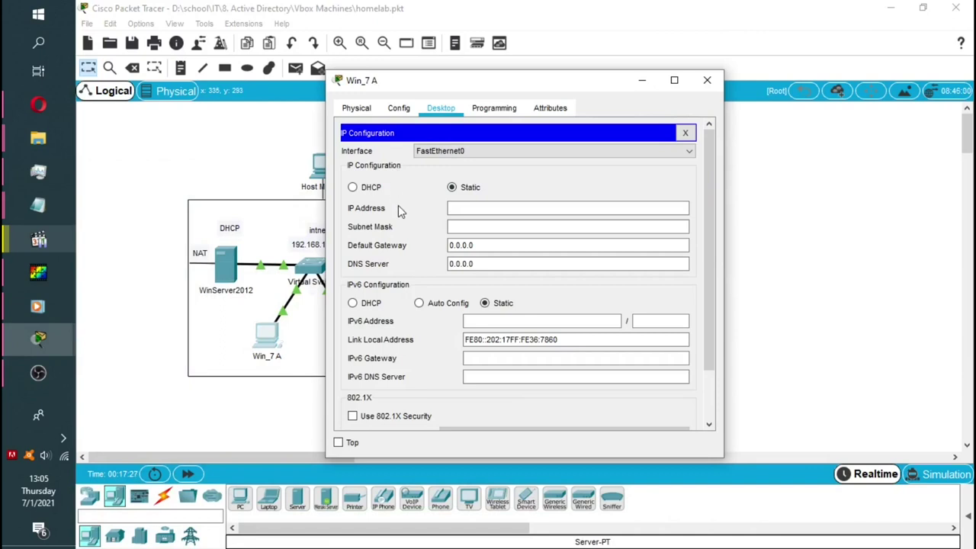
pyautogui.click(355, 189)
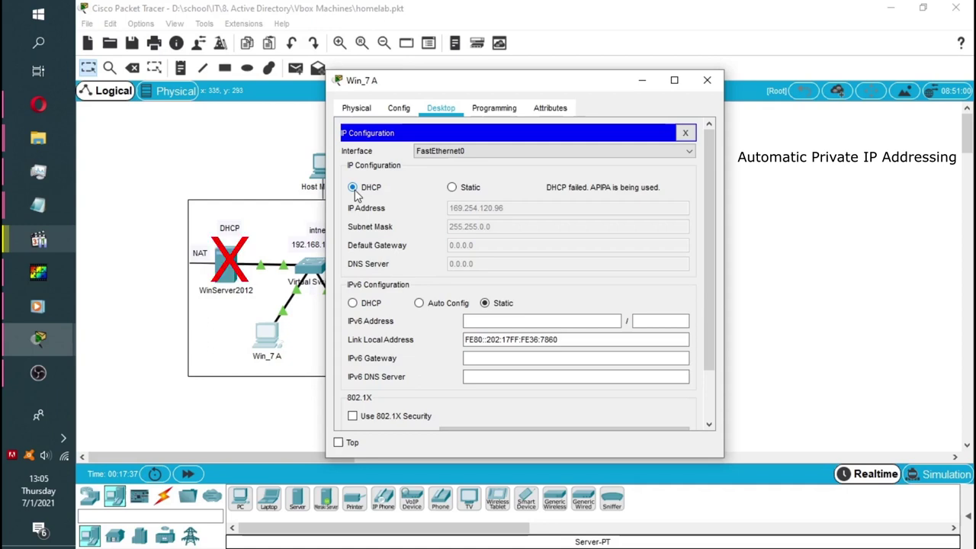
pyautogui.click(452, 187)
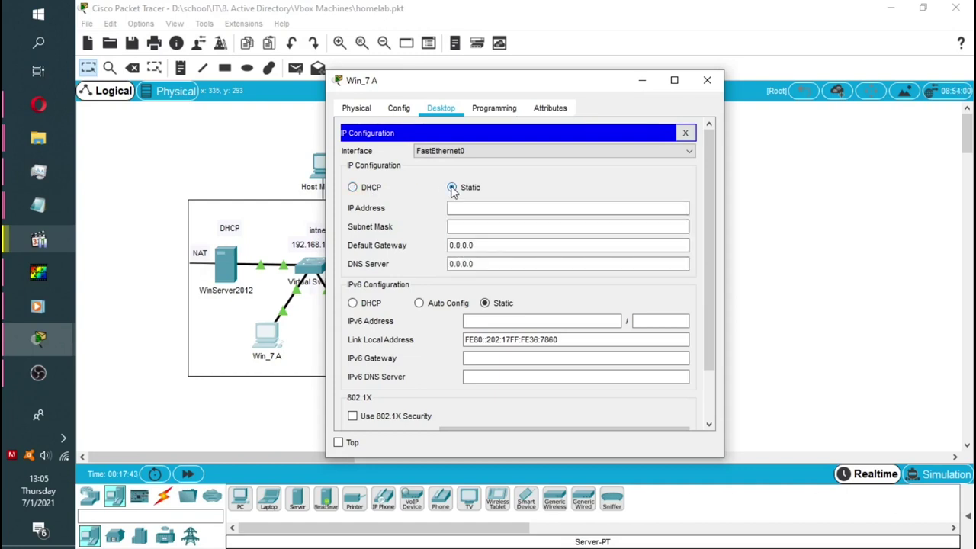
pyautogui.click(706, 80)
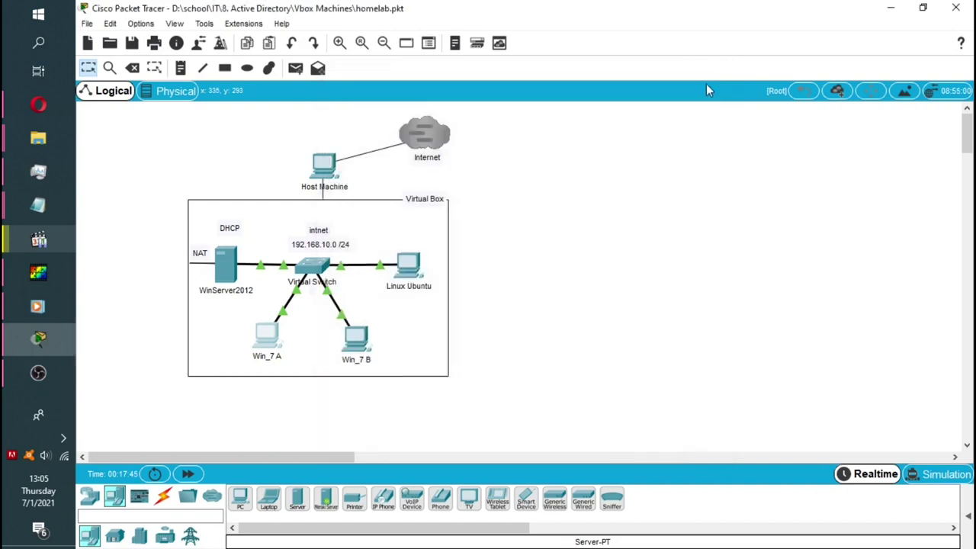
# - Request a DHCP address in Win_7 B's IP configuration, return it to static and close the device
pyautogui.click(371, 350)
pyautogui.click(392, 156)
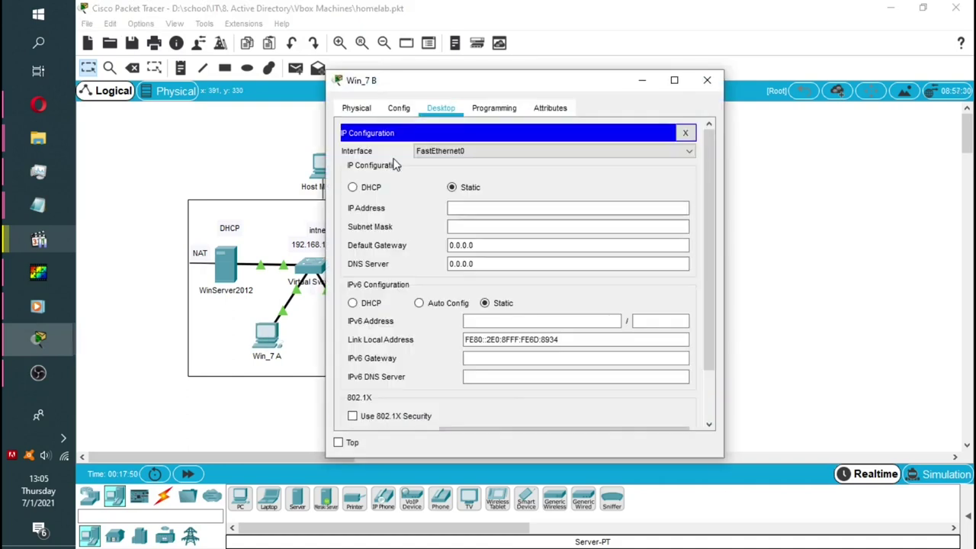
pyautogui.click(459, 208)
pyautogui.click(352, 188)
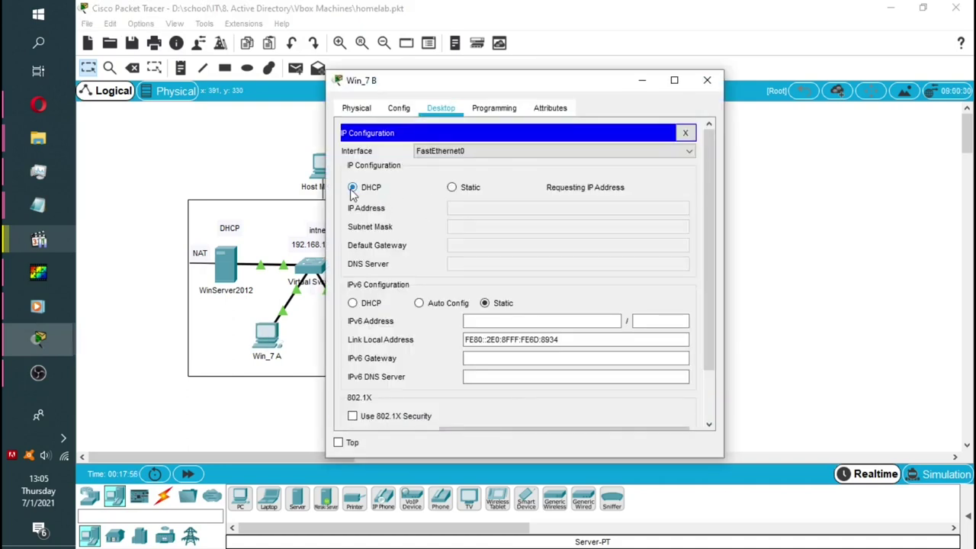
pyautogui.click(452, 187)
pyautogui.click(707, 80)
# - Try DHCP in Linux Ubuntu's IP configuration, restore static addressing and close the device
pyautogui.click(402, 263)
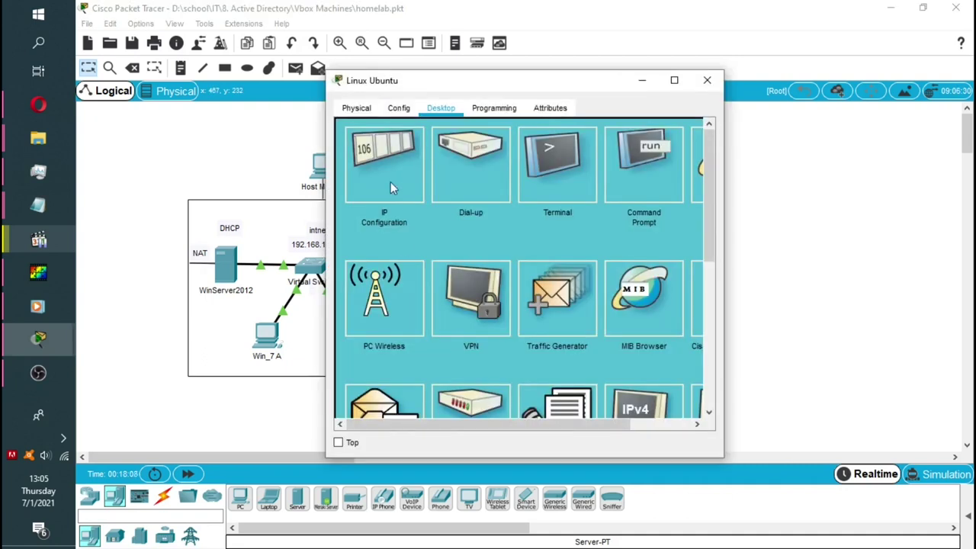
pyautogui.click(388, 183)
pyautogui.click(352, 187)
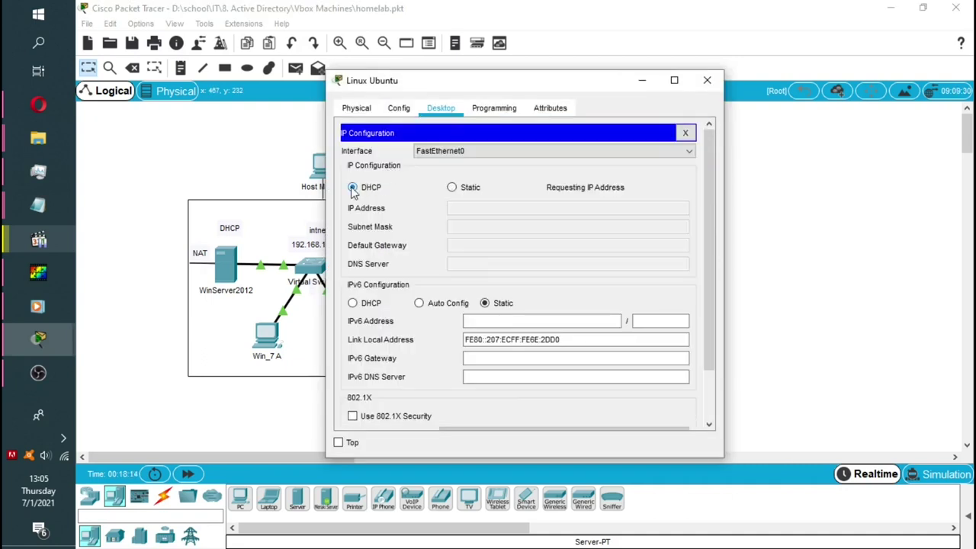
pyautogui.click(452, 188)
pyautogui.click(706, 80)
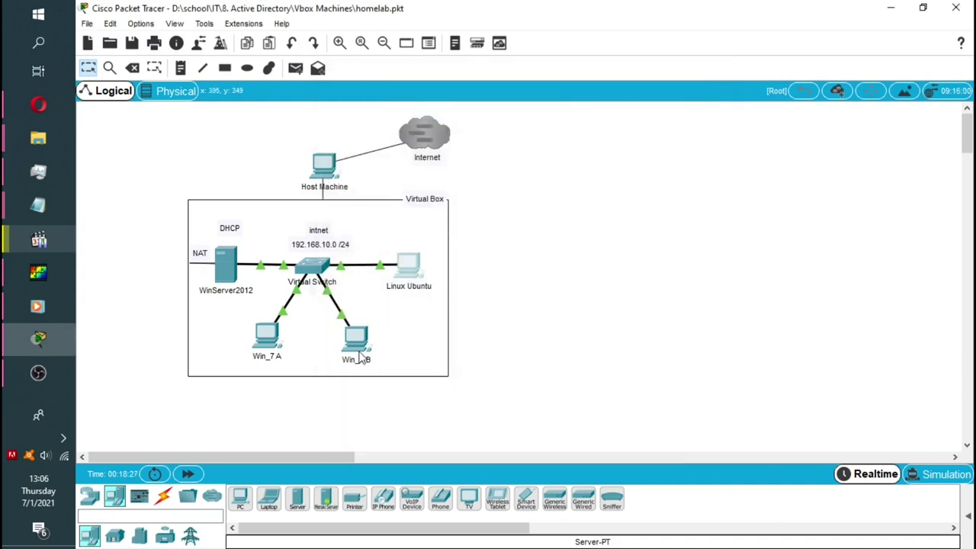
# - Open WinServer2012's physical view enlarged and try to add a PT-HOST-NM-1CE module to its empty slot while powered on
pyautogui.moveTo(235, 278)
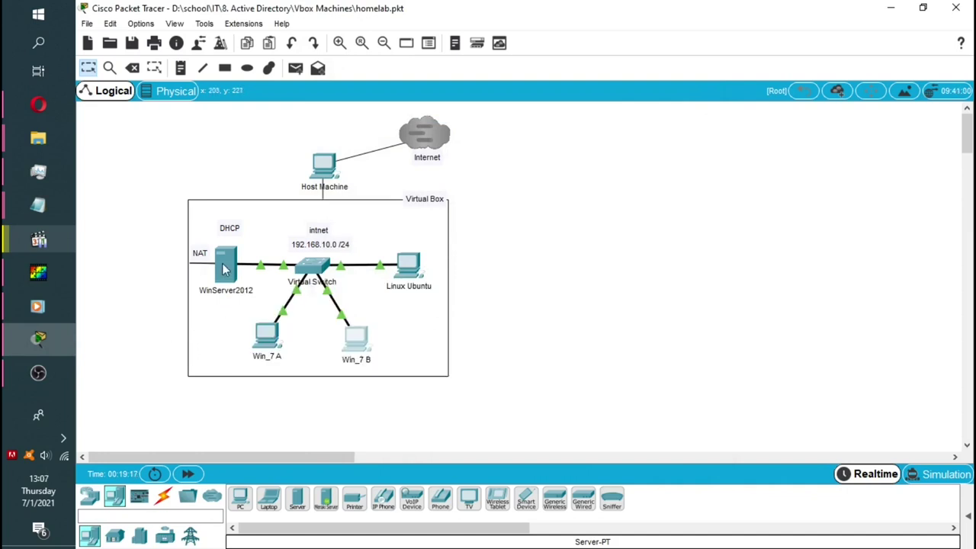
pyautogui.click(225, 268)
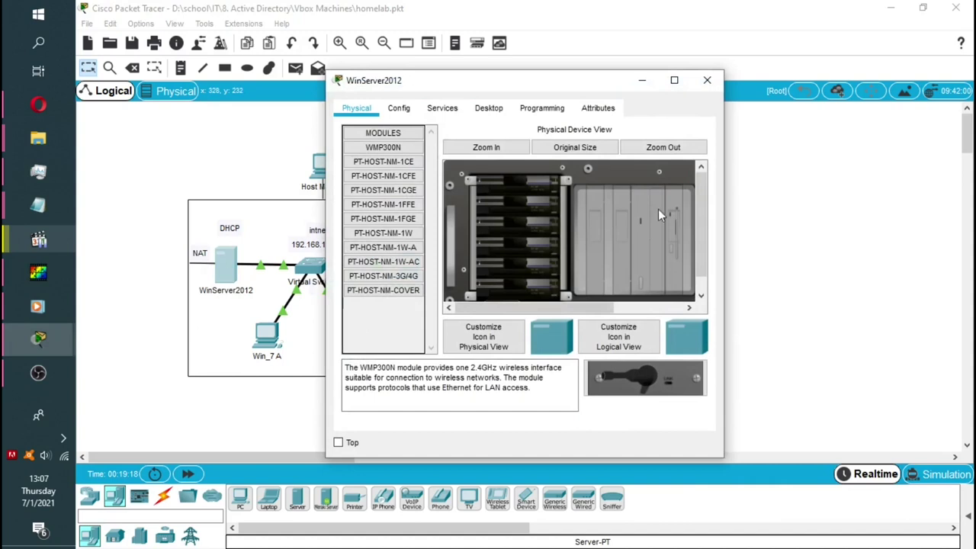
pyautogui.click(674, 80)
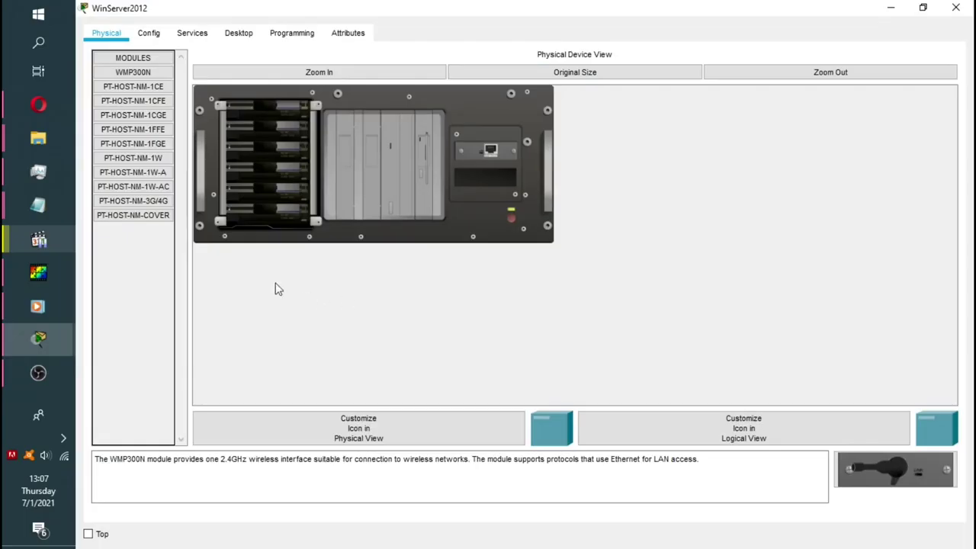
pyautogui.click(130, 90)
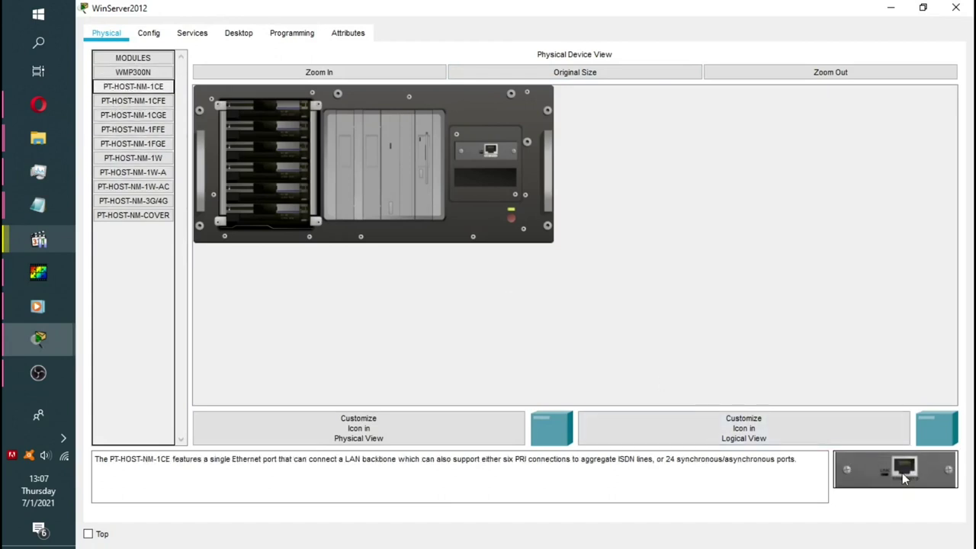
pyautogui.moveTo(902, 473); pyautogui.dragTo(487, 178)
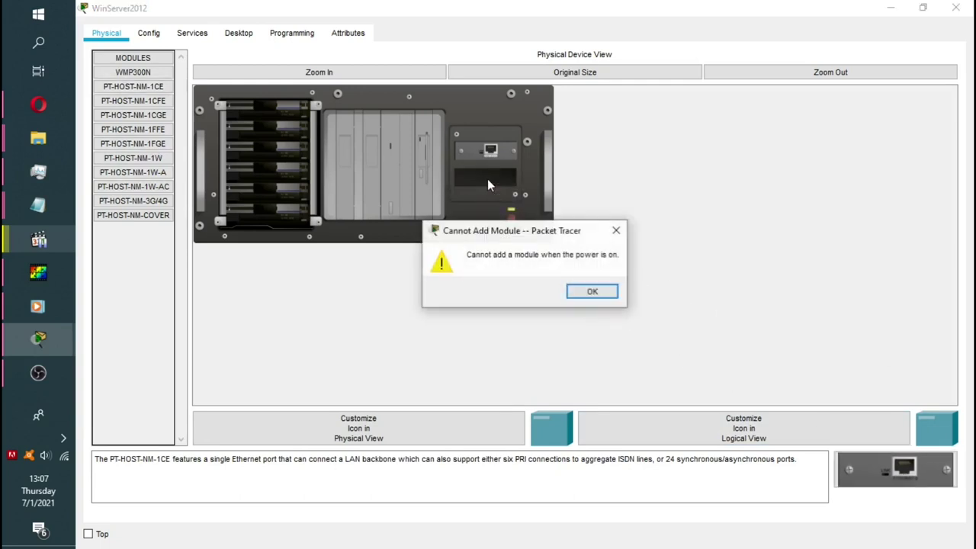
pyautogui.click(592, 293)
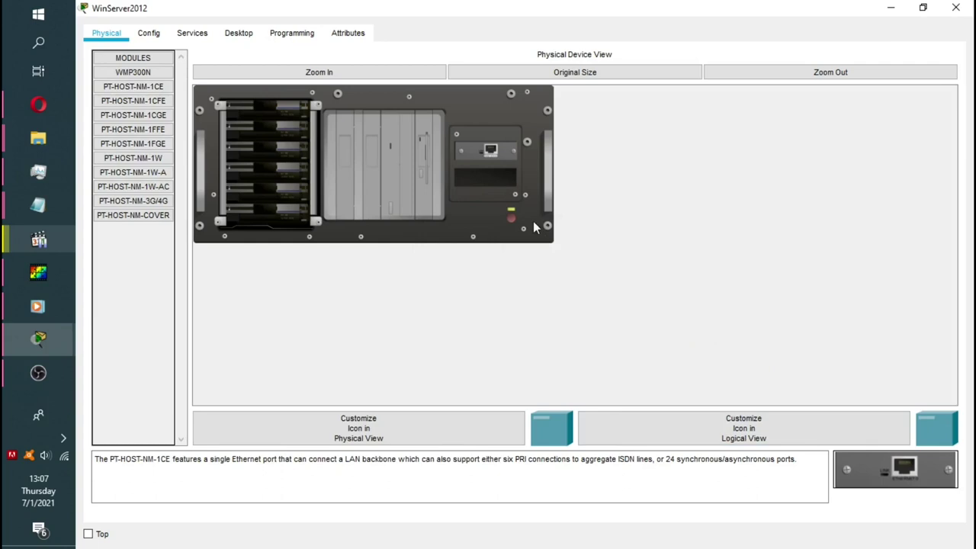
# - Install the PT-HOST-NM-1CE module in the server's empty slot with the power off, and power the server back on
pyautogui.click(514, 218)
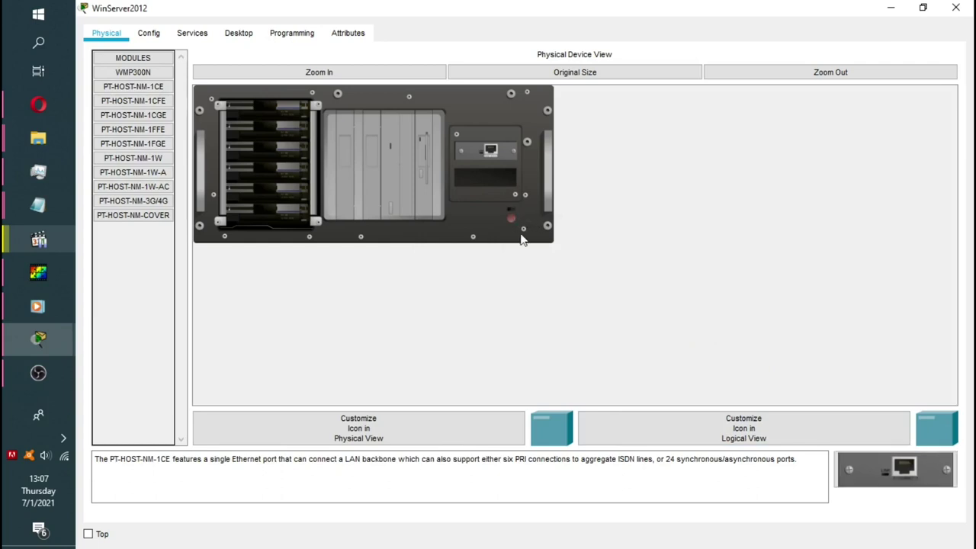
pyautogui.moveTo(877, 466); pyautogui.dragTo(478, 176)
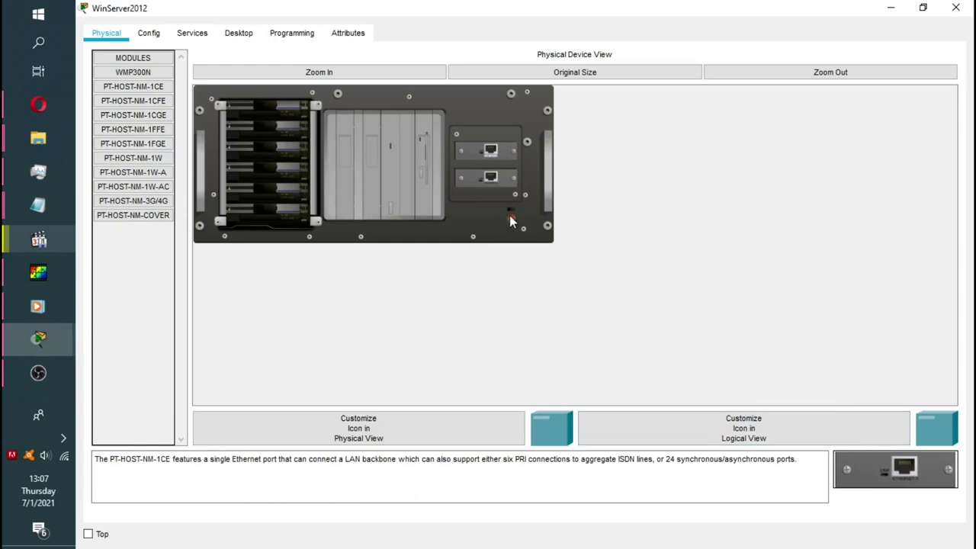
pyautogui.click(510, 218)
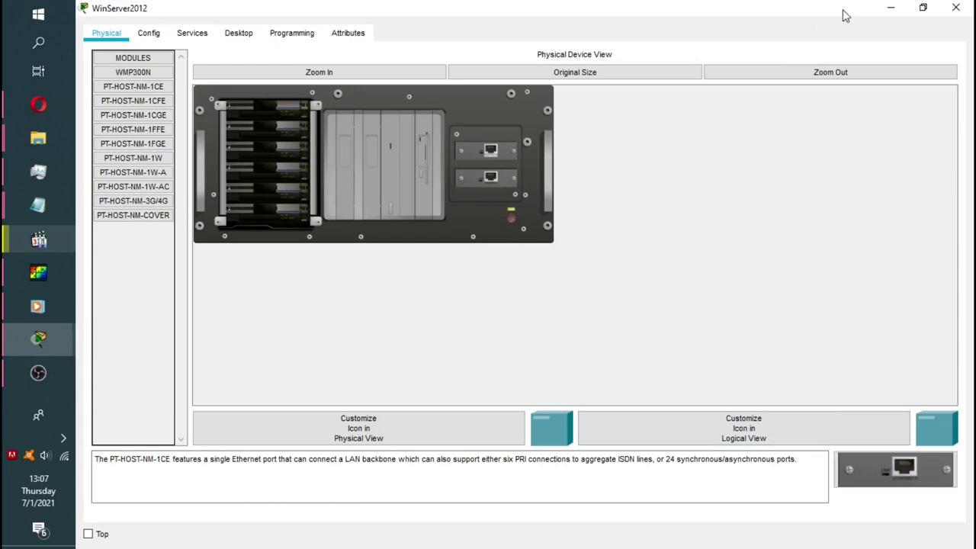
# - Restore, move and widen the server window so the topology links stay visible beside it, and power-cycle the server
pyautogui.click(922, 8)
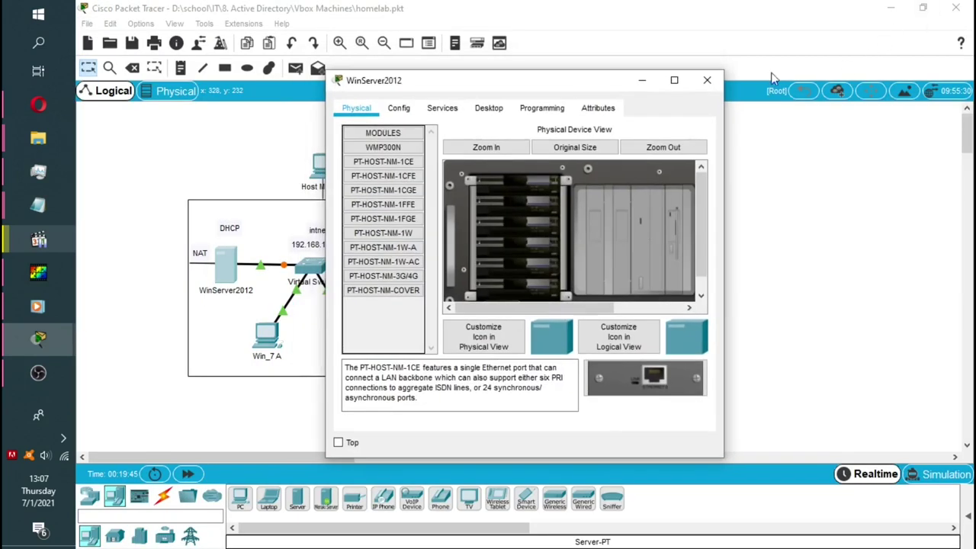
pyautogui.moveTo(584, 89); pyautogui.dragTo(689, 86)
pyautogui.moveTo(831, 228); pyautogui.dragTo(943, 228)
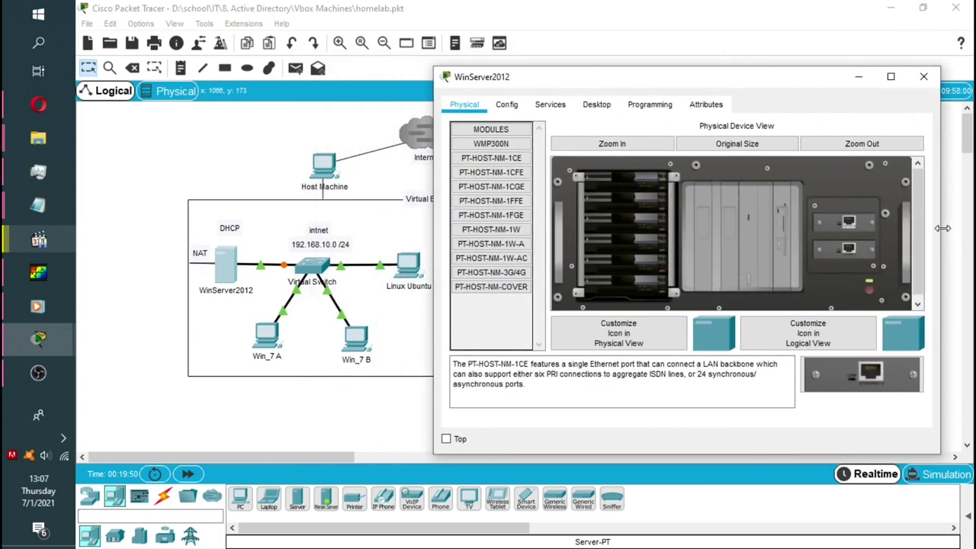
pyautogui.click(868, 293)
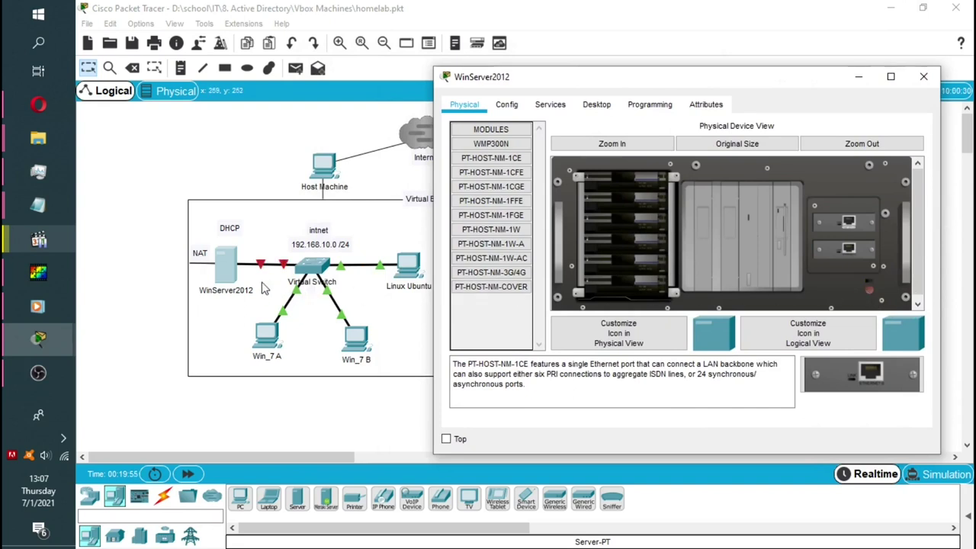
pyautogui.click(872, 296)
# - Replace the server's lower network module with a PT-HOST-NM-1W-AC wireless module, powering the server off and back on
pyautogui.click(492, 259)
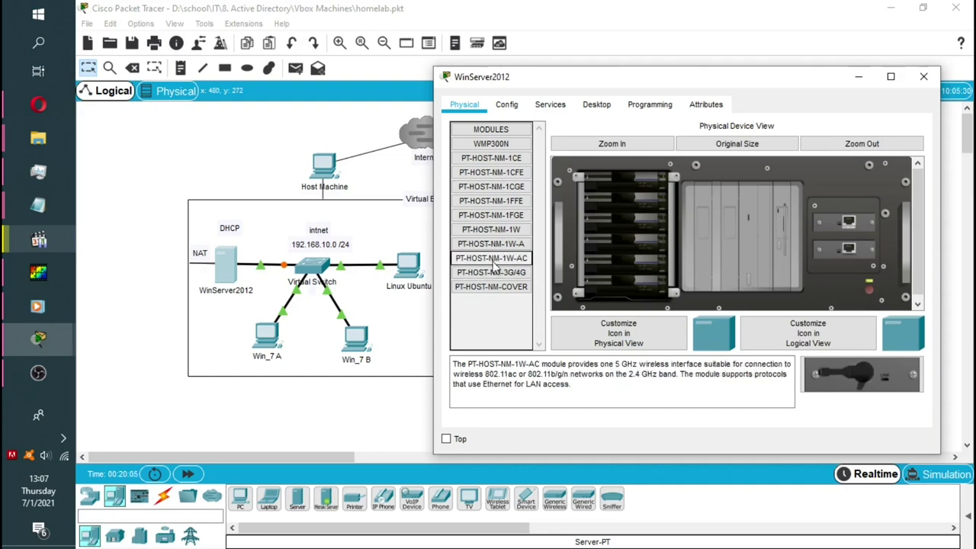
pyautogui.click(872, 289)
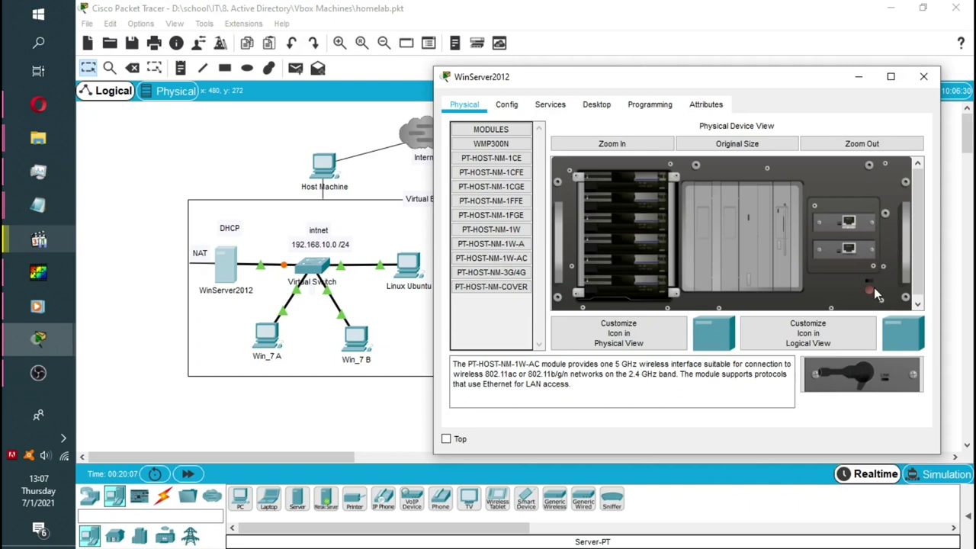
pyautogui.moveTo(860, 374); pyautogui.dragTo(850, 255)
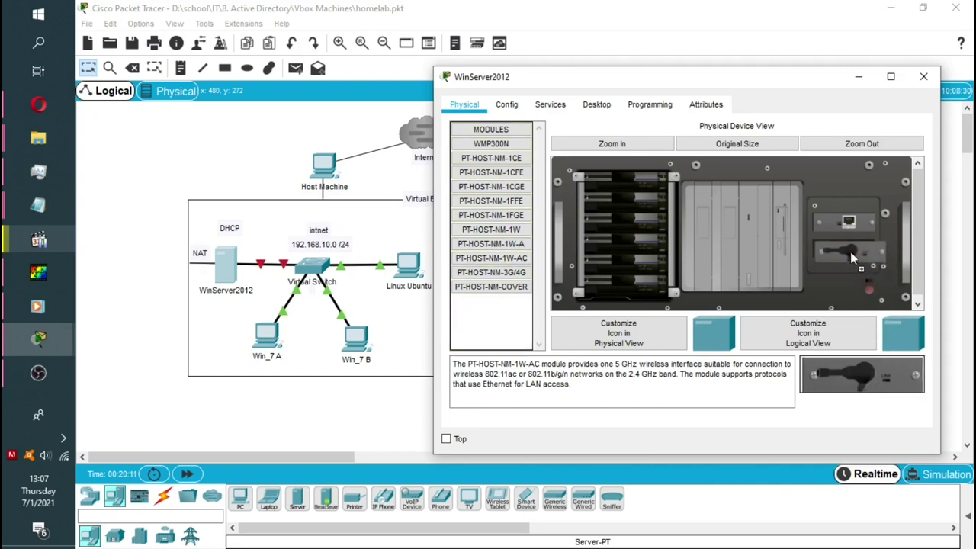
pyautogui.click(866, 292)
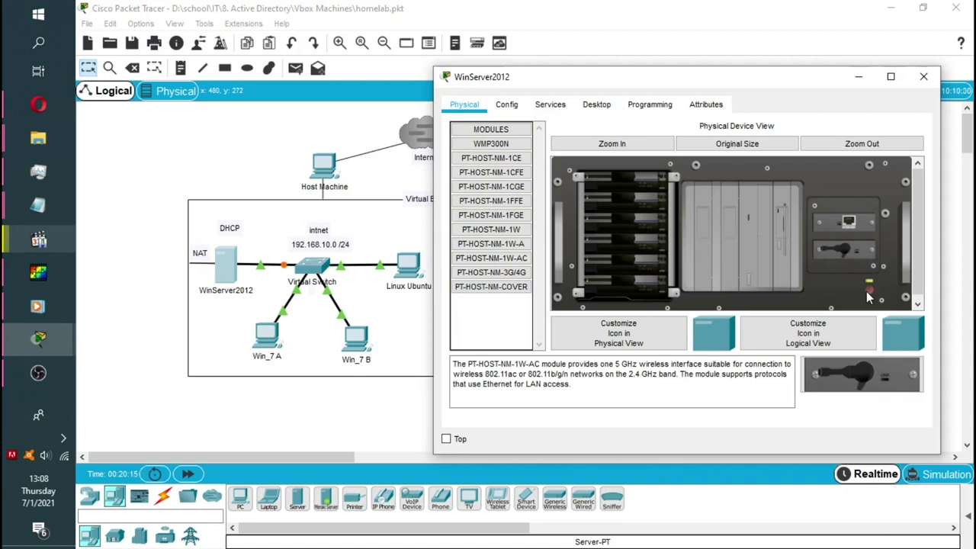
# - Run ipconfig in WinServer2012's command prompt and examine the Wireless1 and FastEthernet0 connection entries
pyautogui.click(594, 112)
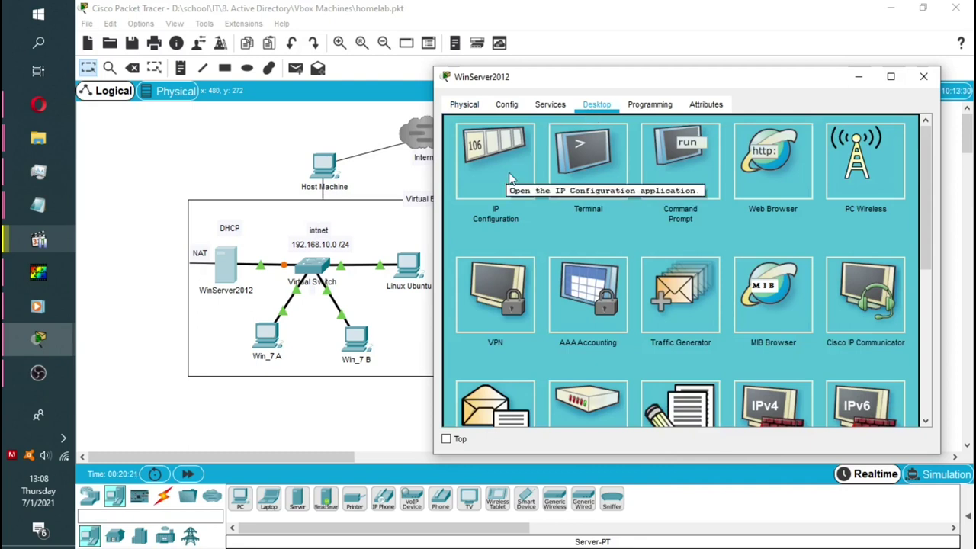
pyautogui.click(692, 177)
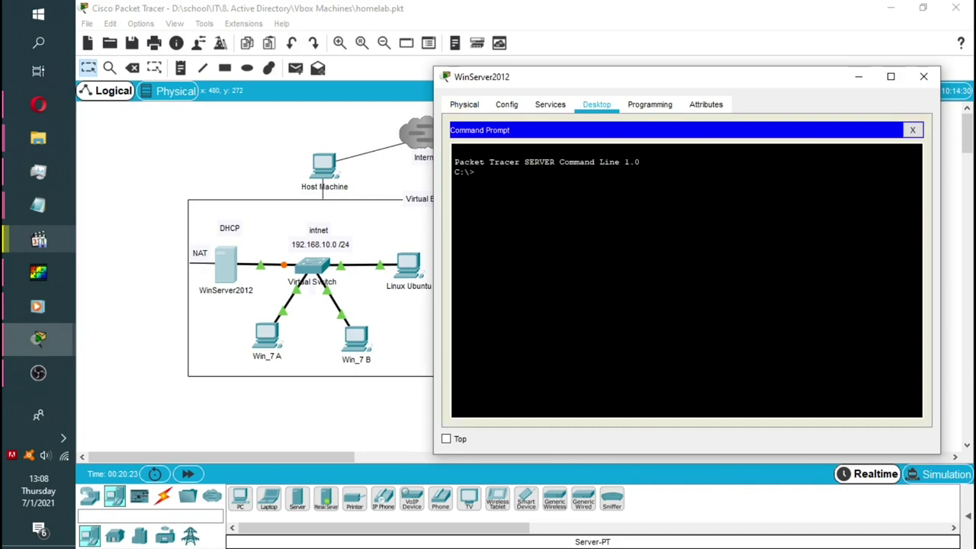
pyautogui.write('ipconfig')
pyautogui.press('Return')
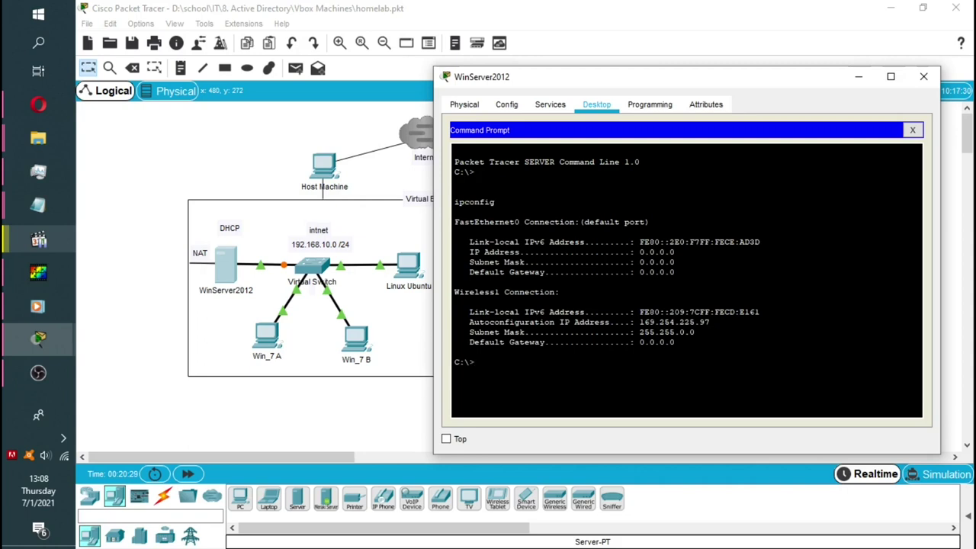
pyautogui.click(455, 282)
pyautogui.moveTo(559, 292); pyautogui.dragTo(445, 291)
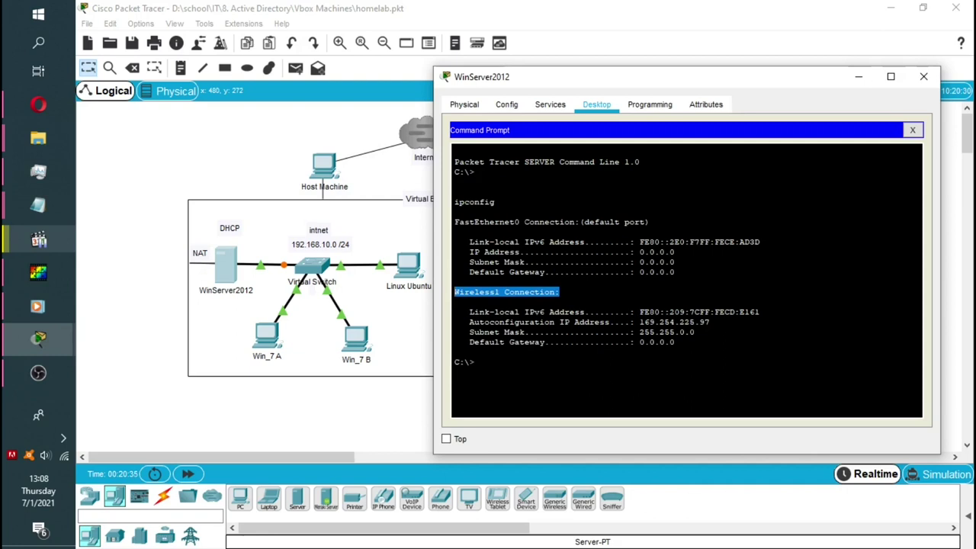
pyautogui.moveTo(519, 222); pyautogui.dragTo(455, 221)
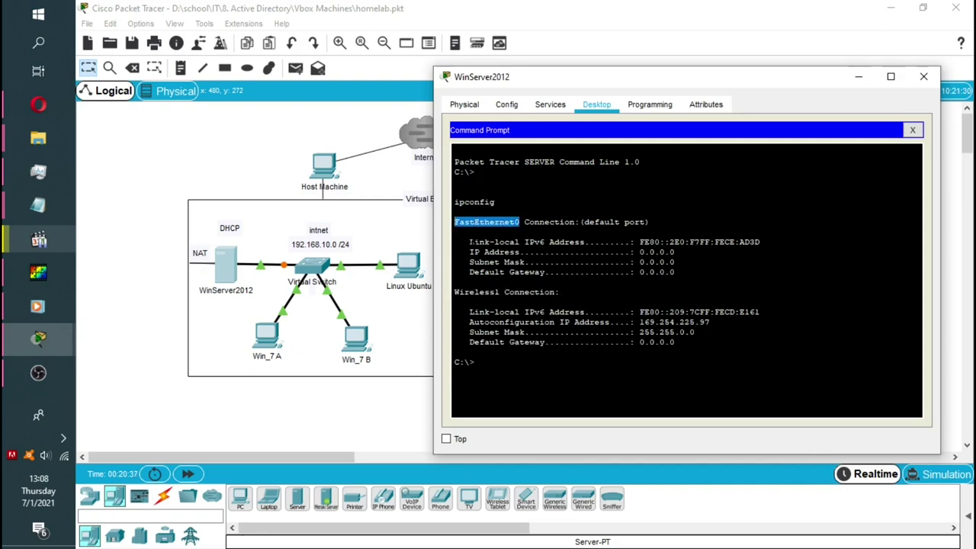
# - Examine the server's installed modules and the descriptions of the PT-HOST-NM-1CGE, PT-HOST-NM-1FFE and PT-HOST-NM-1FGE modules
pyautogui.click(464, 104)
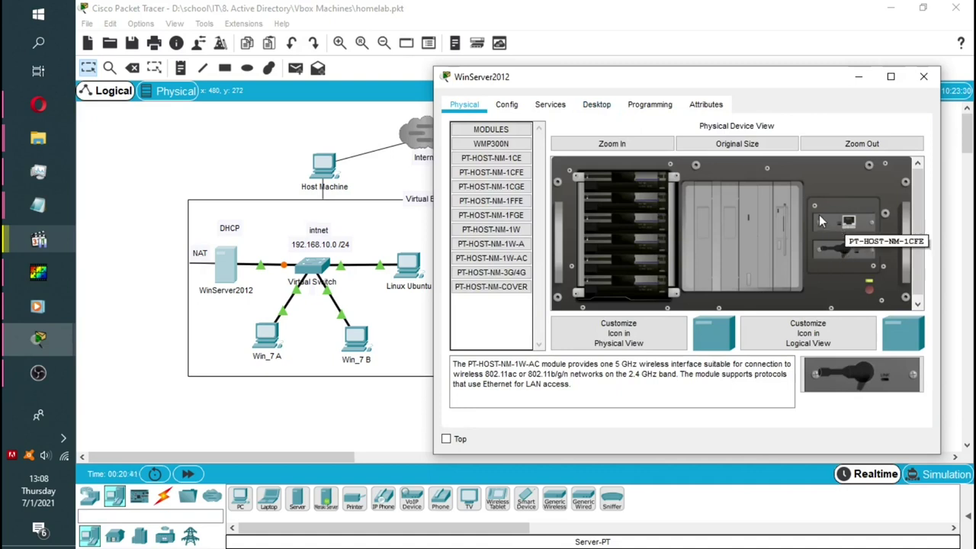
pyautogui.click(509, 187)
pyautogui.click(507, 201)
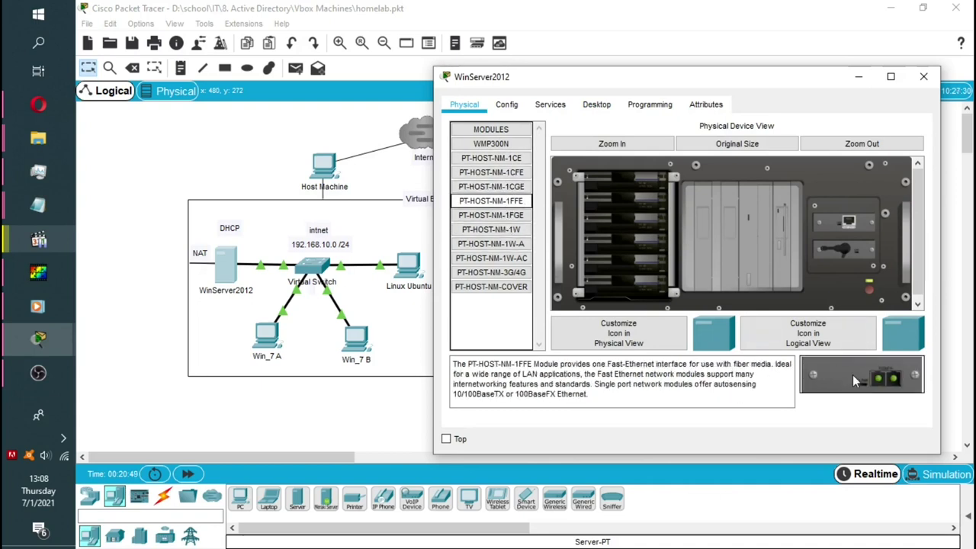
pyautogui.click(505, 218)
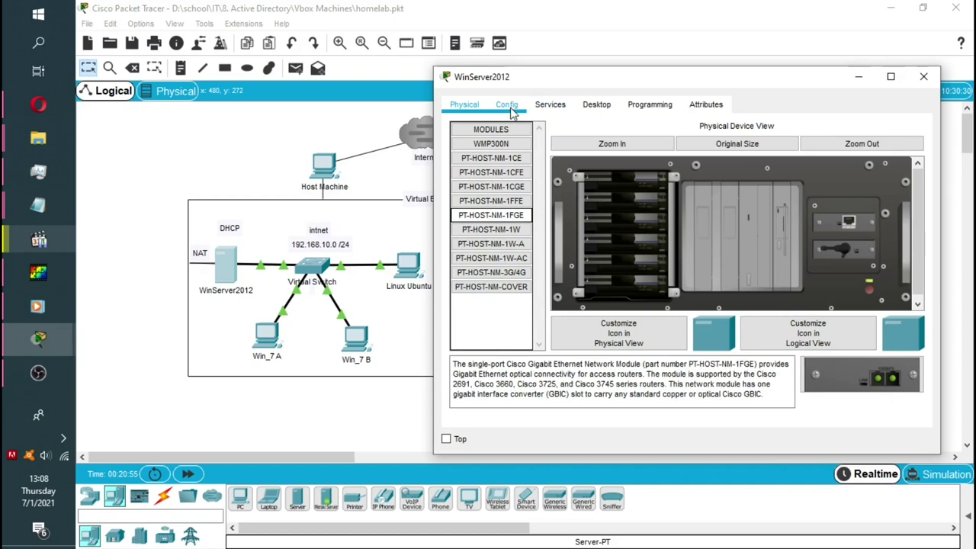
# - Look through the server's HTTP, DHCP, DHCPv6, TFTP and DNS service settings
pyautogui.click(548, 111)
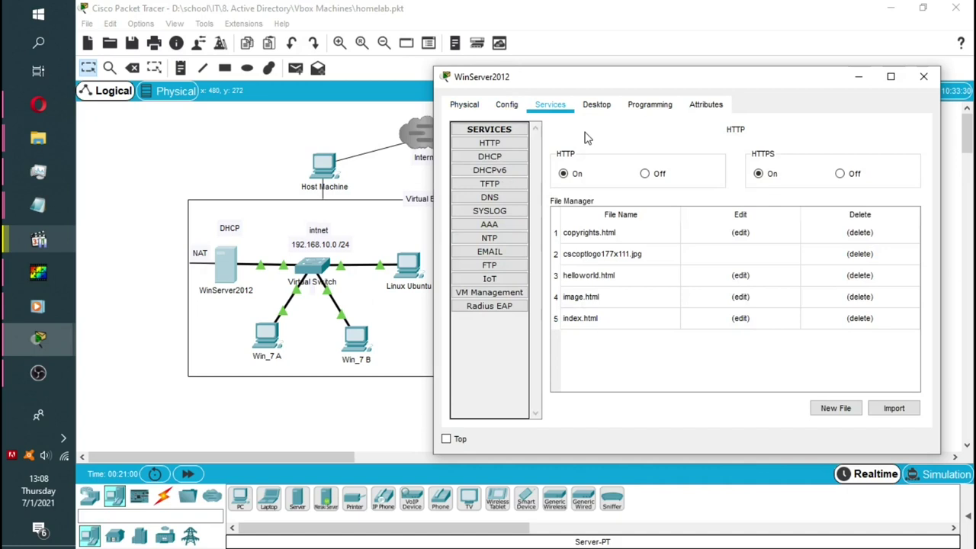
pyautogui.click(499, 145)
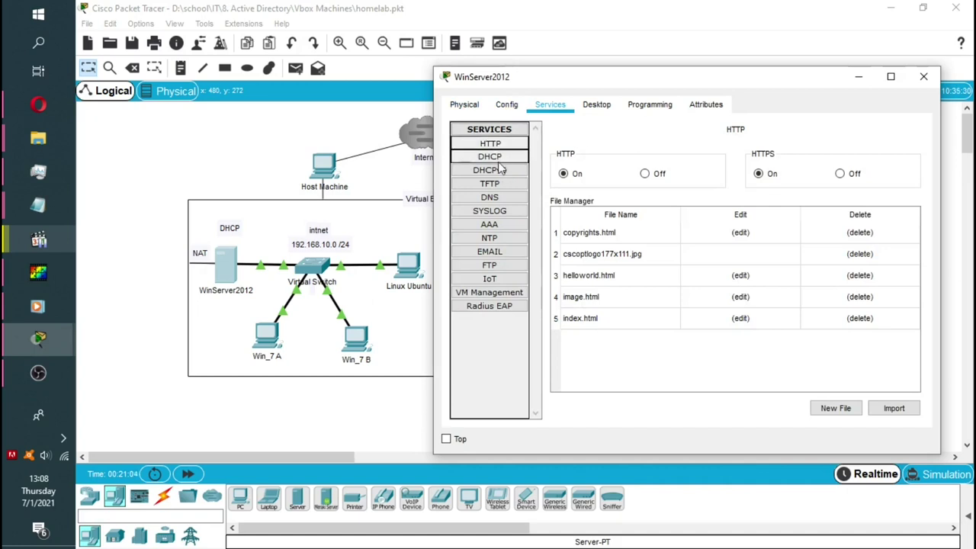
pyautogui.click(497, 157)
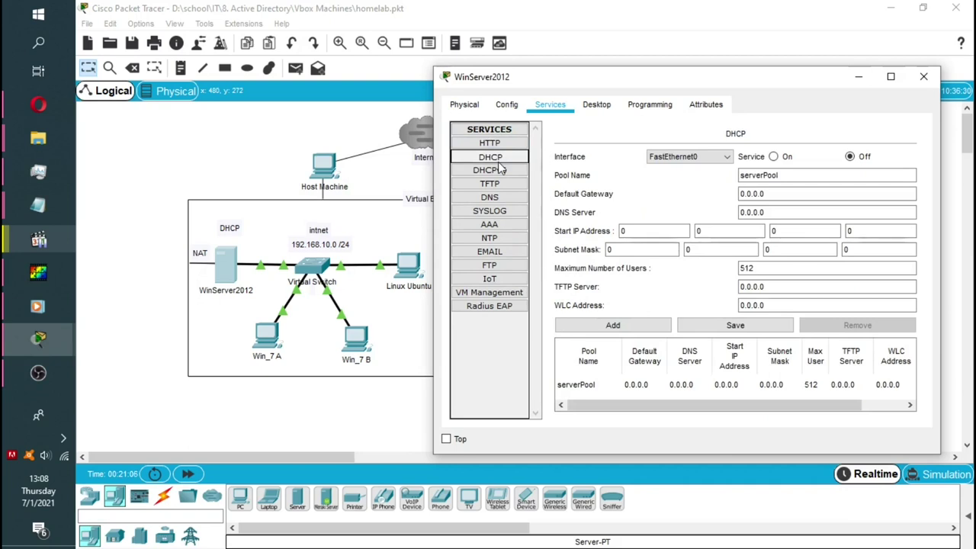
pyautogui.click(500, 172)
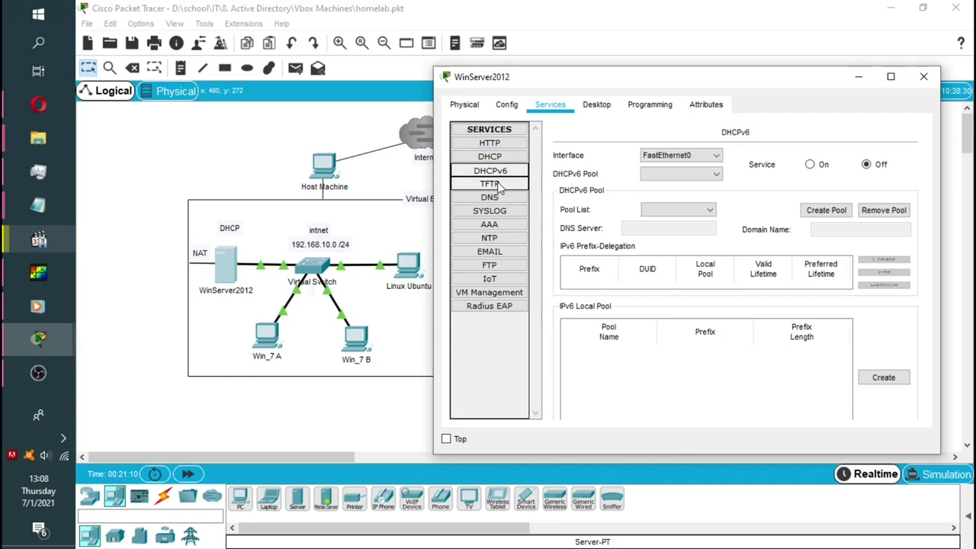
pyautogui.click(497, 184)
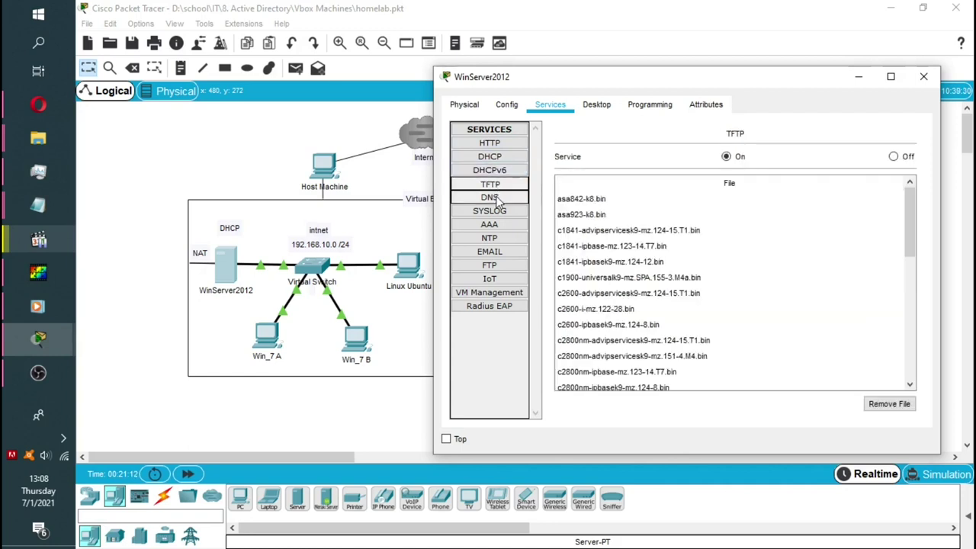
pyautogui.click(497, 199)
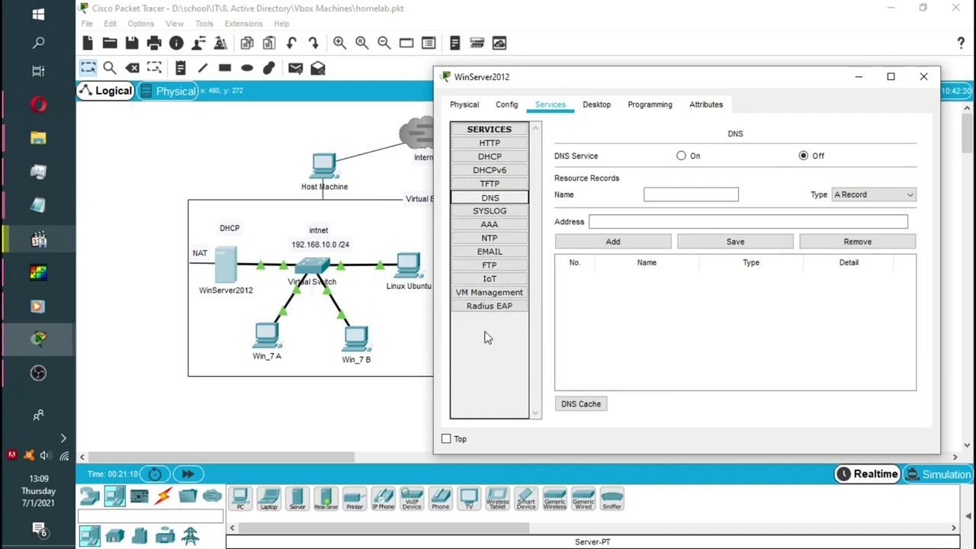
# - Turn on the DHCP service for FastEthernet0 and inspect the serverPool entry's name and default gateway fields
pyautogui.click(490, 158)
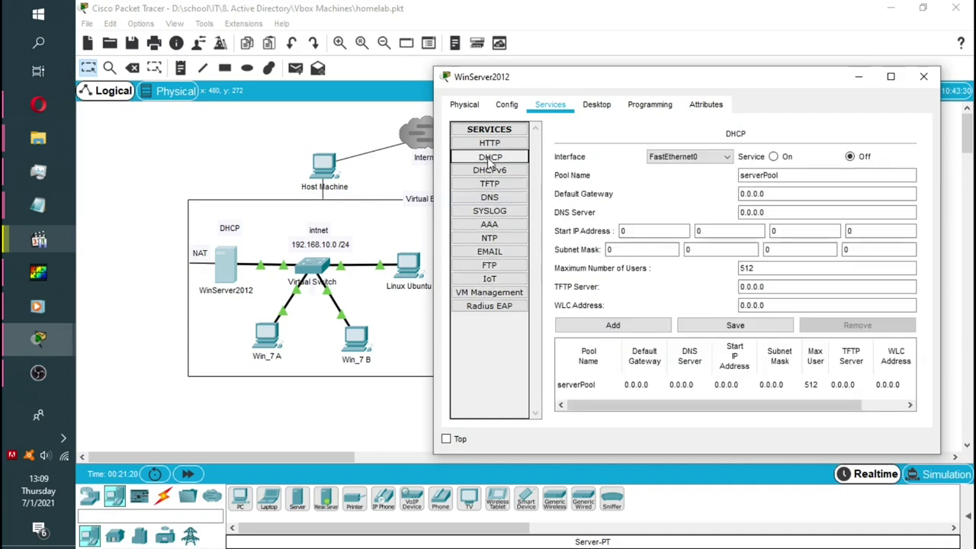
pyautogui.click(774, 157)
pyautogui.click(569, 385)
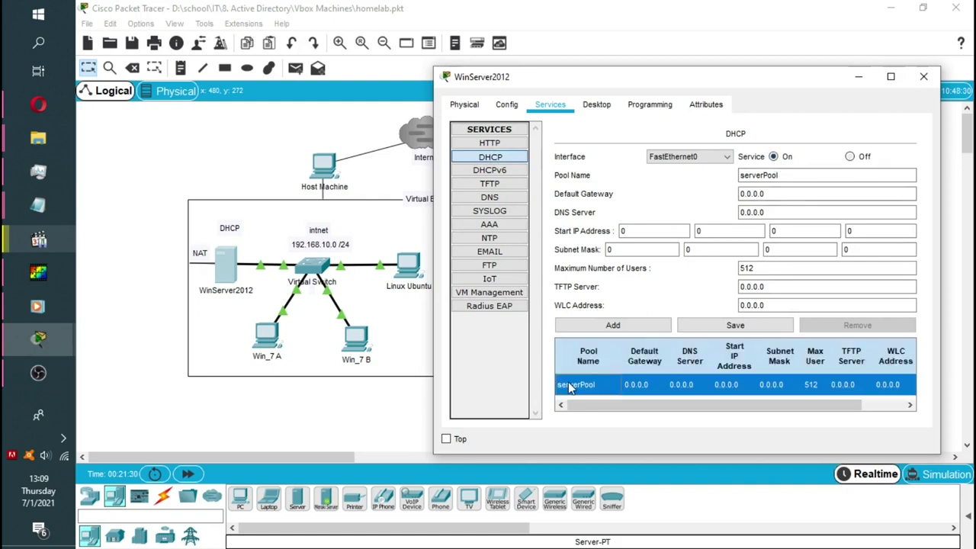
pyautogui.doubleClick(751, 175)
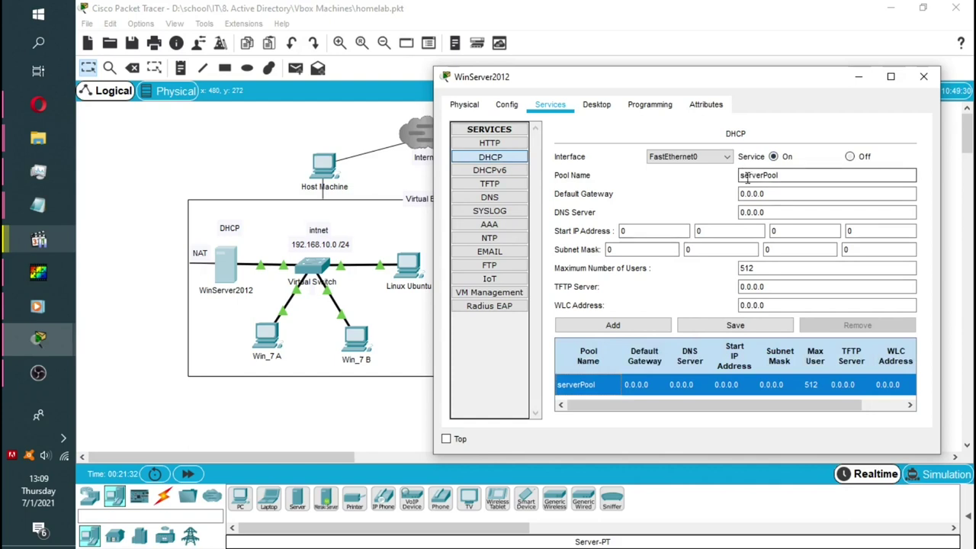
pyautogui.click(790, 177)
pyautogui.click(791, 194)
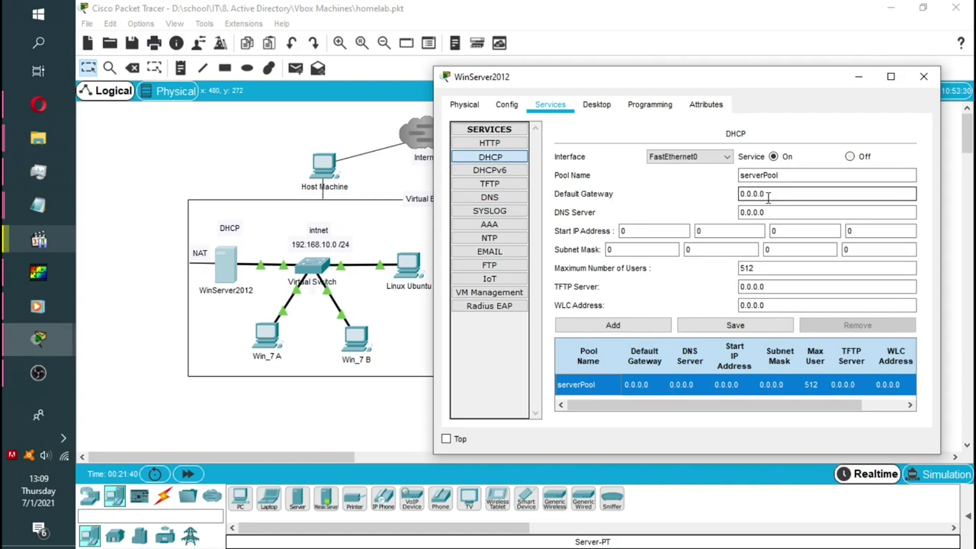
# - Give the server's FastEthernet0 interface the static IP address 192.168.10.2 with subnet mask 255.255.255.0
pyautogui.click(599, 113)
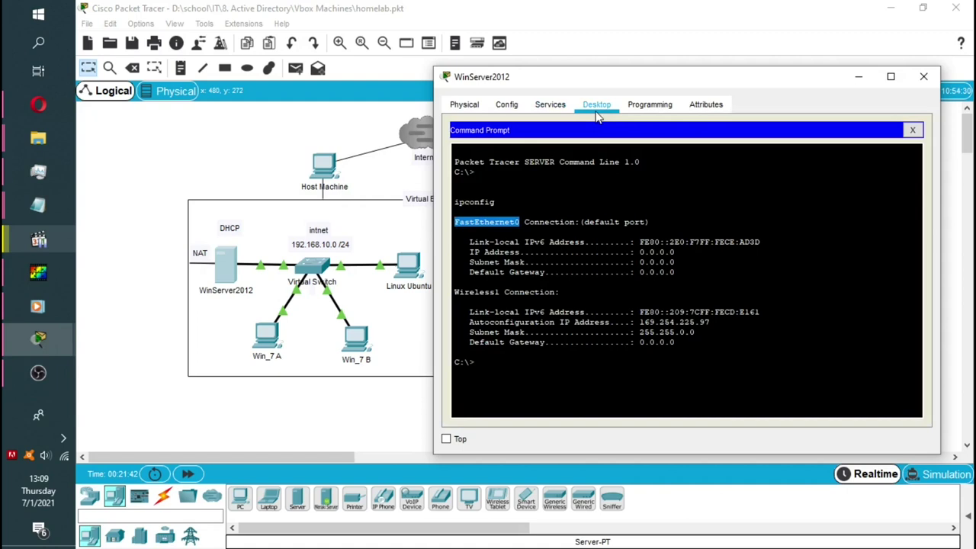
pyautogui.click(911, 129)
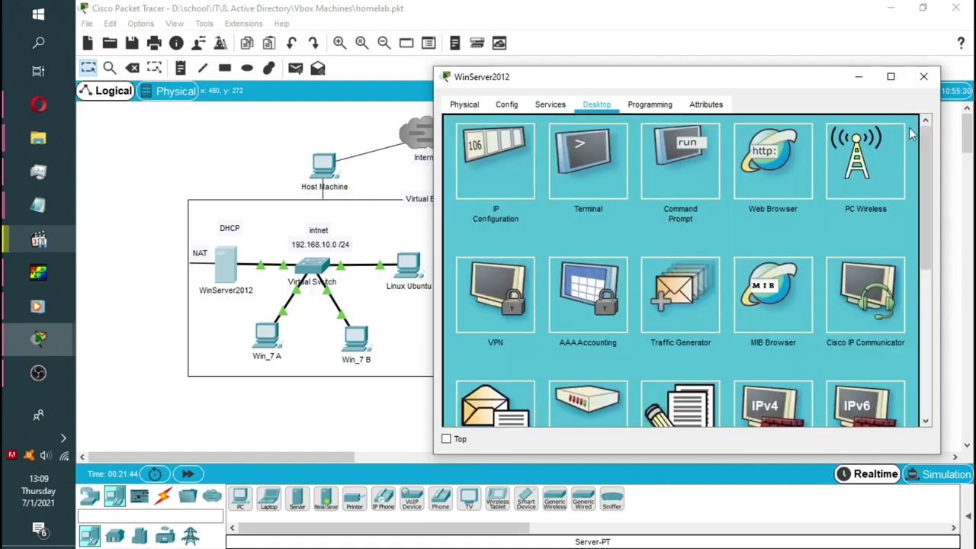
pyautogui.click(484, 154)
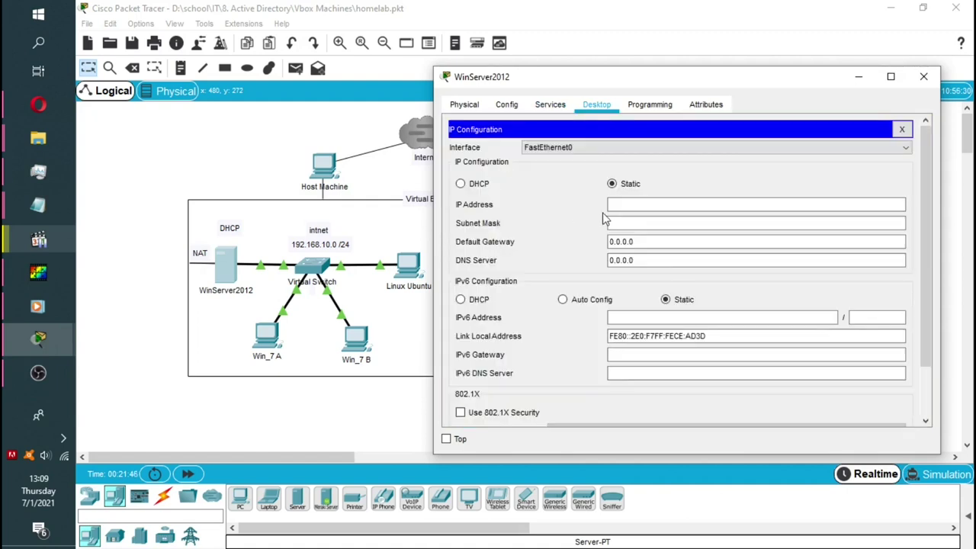
pyautogui.click(618, 203)
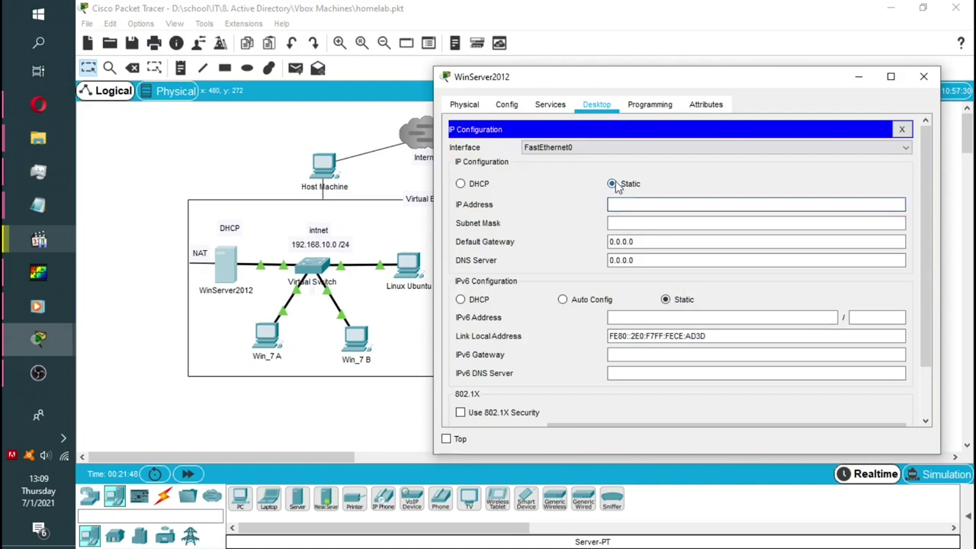
pyautogui.write('1')
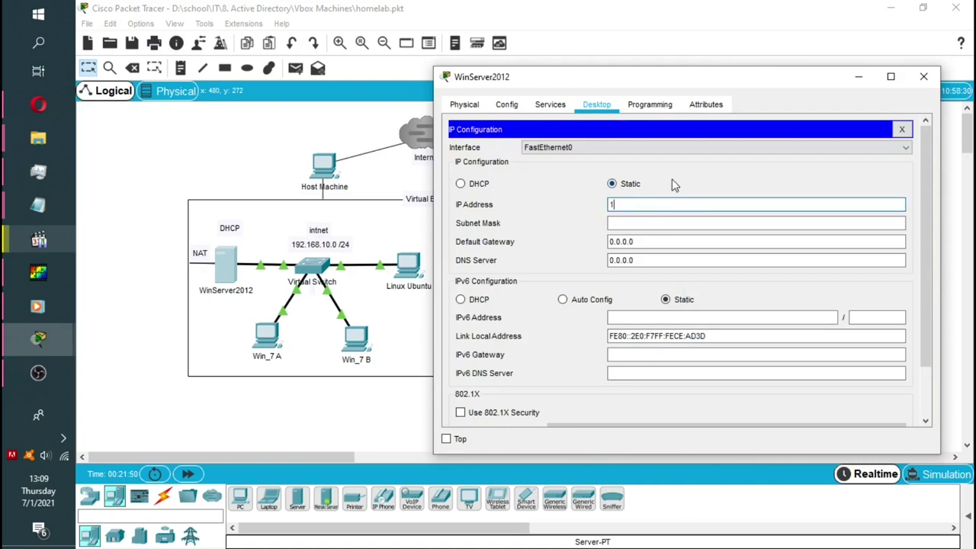
pyautogui.write('92.188.10.2')
pyautogui.click(639, 222)
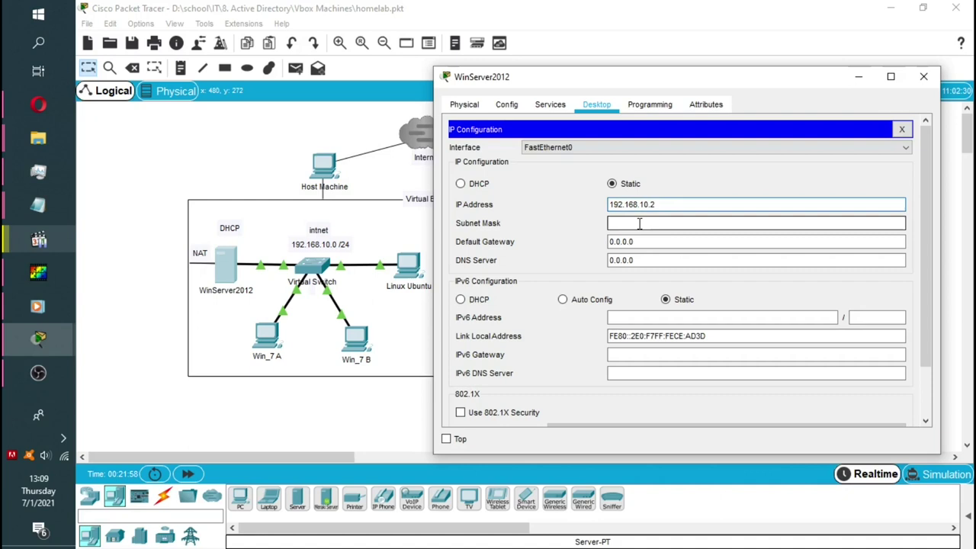
pyautogui.click(639, 222)
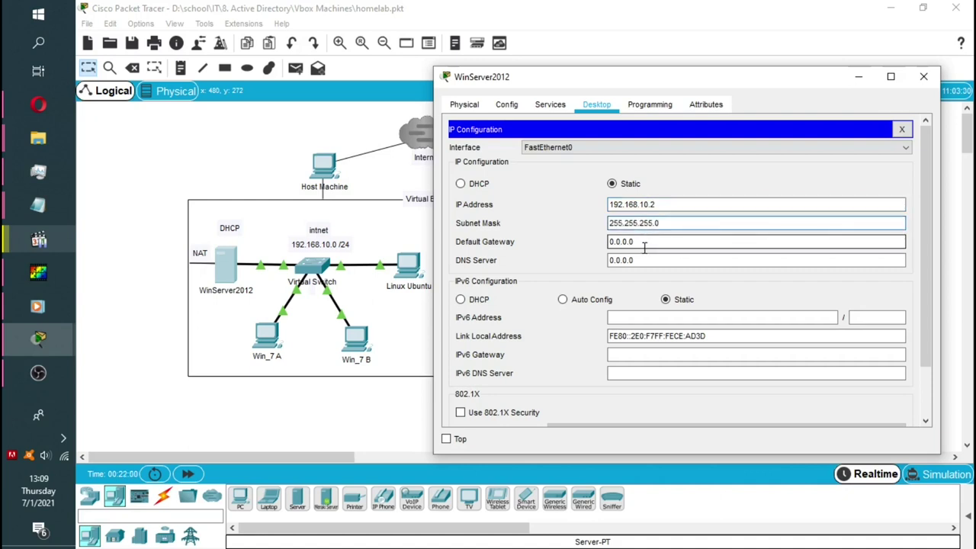
# - Set the DNS server of the FastEthernet0 interface to 192.168.10.2
pyautogui.moveTo(644, 260); pyautogui.dragTo(588, 265)
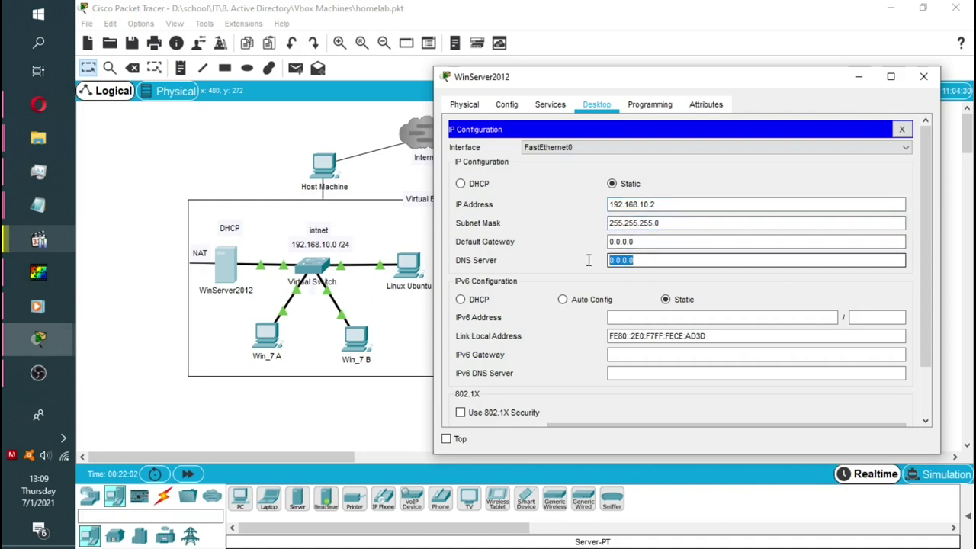
pyautogui.write('192')
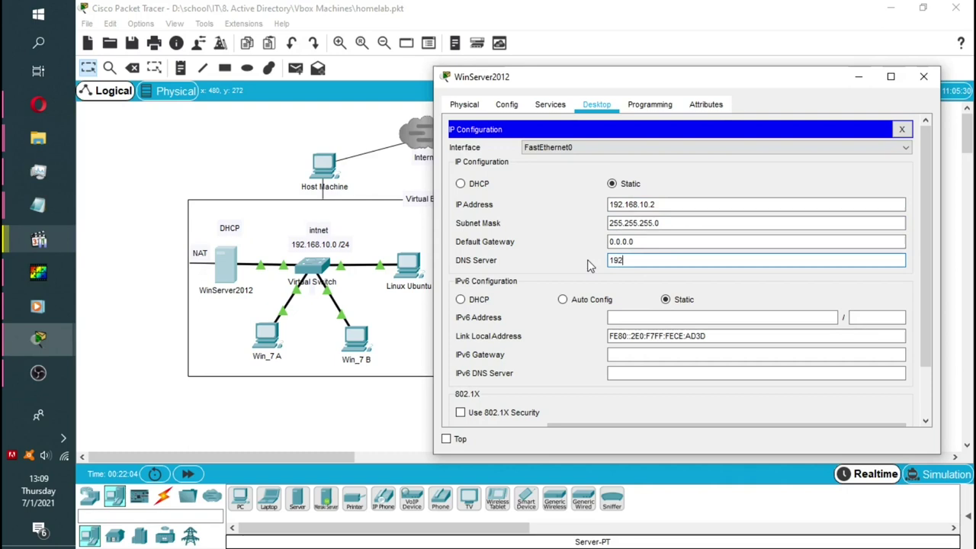
pyautogui.write('.168.10.2')
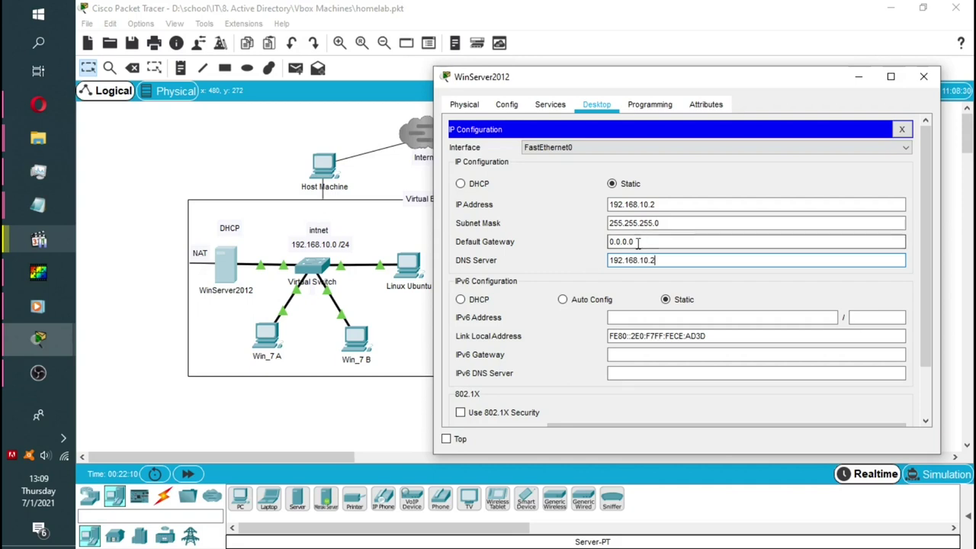
pyautogui.moveTo(644, 242); pyautogui.dragTo(586, 253)
pyautogui.write('19')
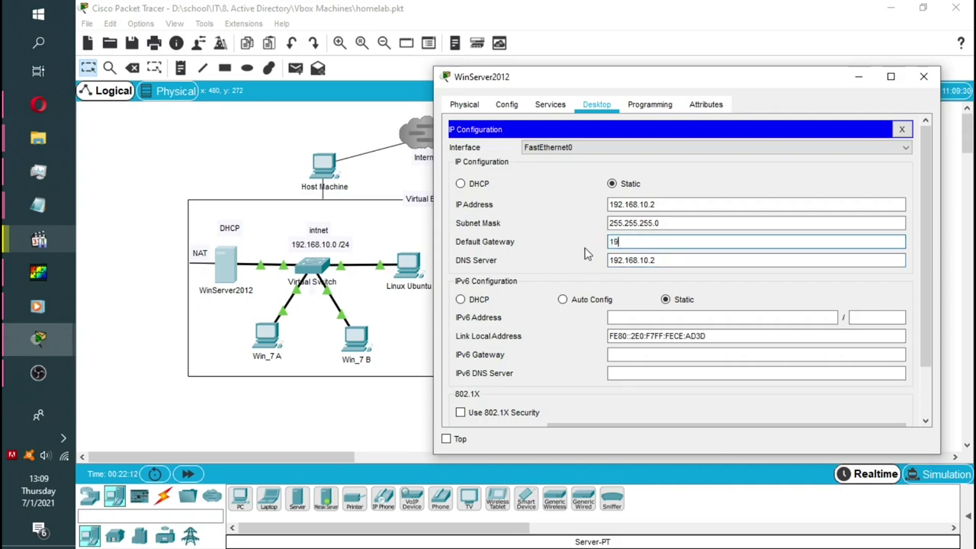
pyautogui.write('2.168.10.2')
pyautogui.hotkey('ctrl', 'z')
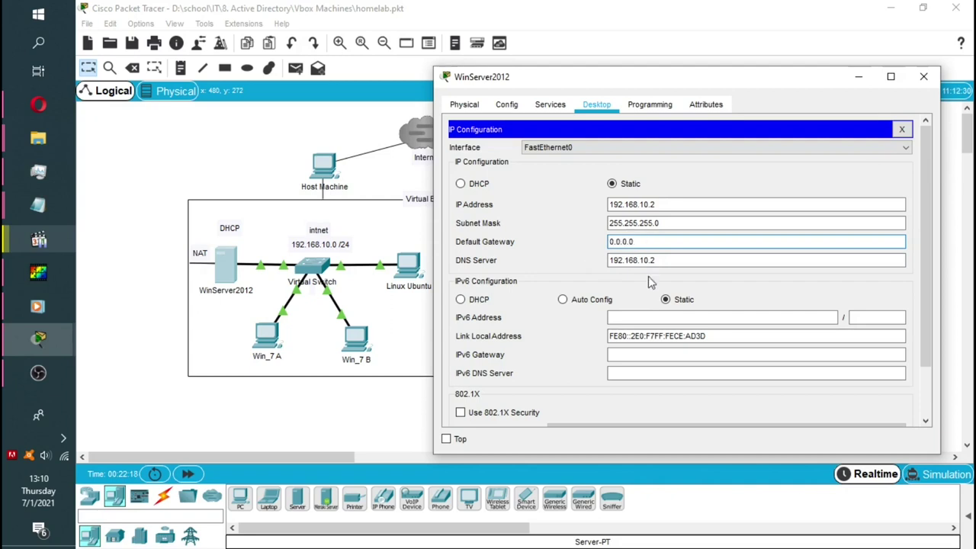
# - Close the IP configuration and set both the default gateway and DNS server of the DHCP serverPool to 192.168.10.2
pyautogui.click(902, 130)
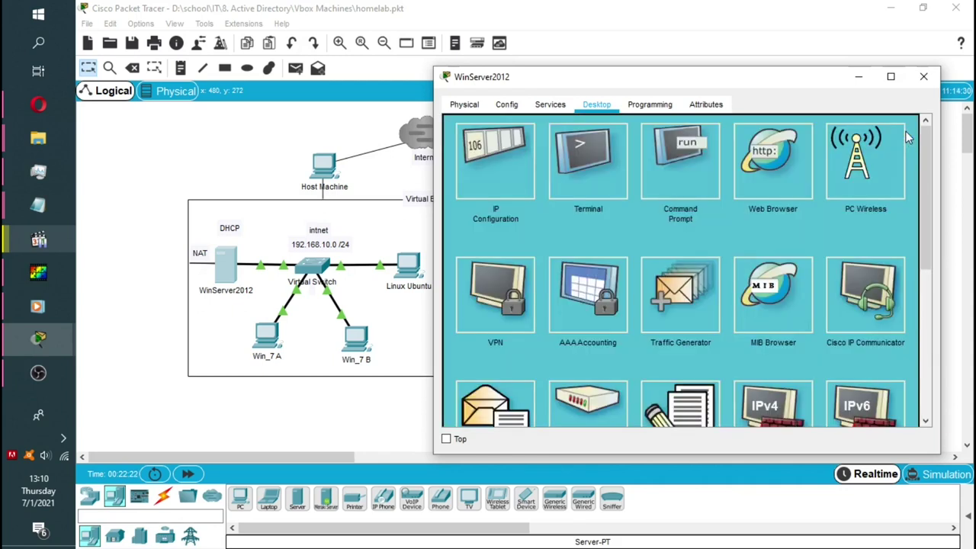
pyautogui.click(543, 106)
pyautogui.click(485, 157)
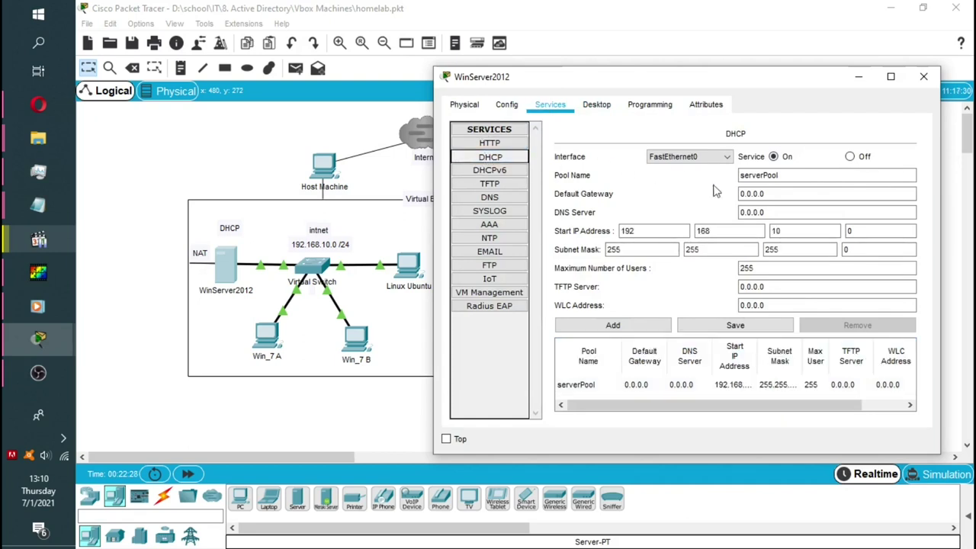
pyautogui.click(774, 197)
pyautogui.moveTo(773, 196); pyautogui.dragTo(719, 196)
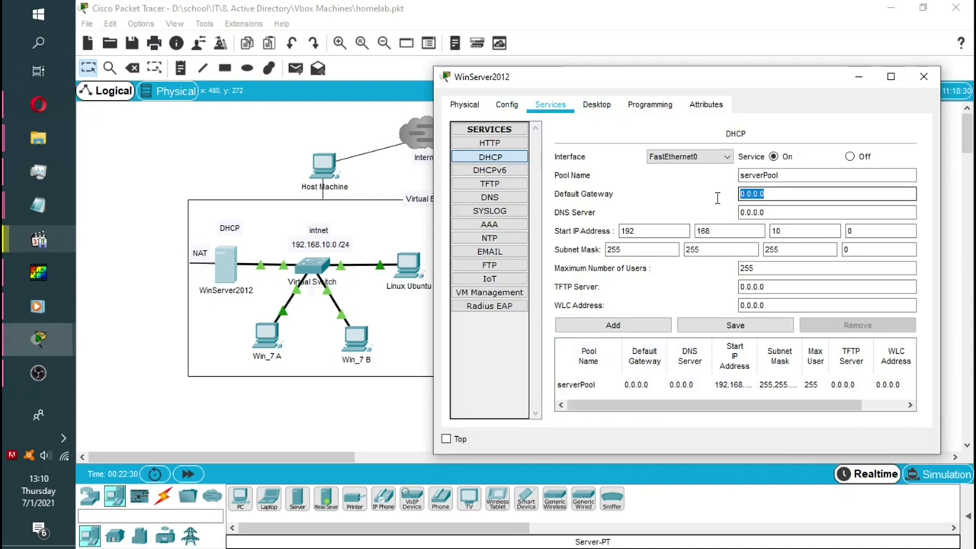
pyautogui.write('19')
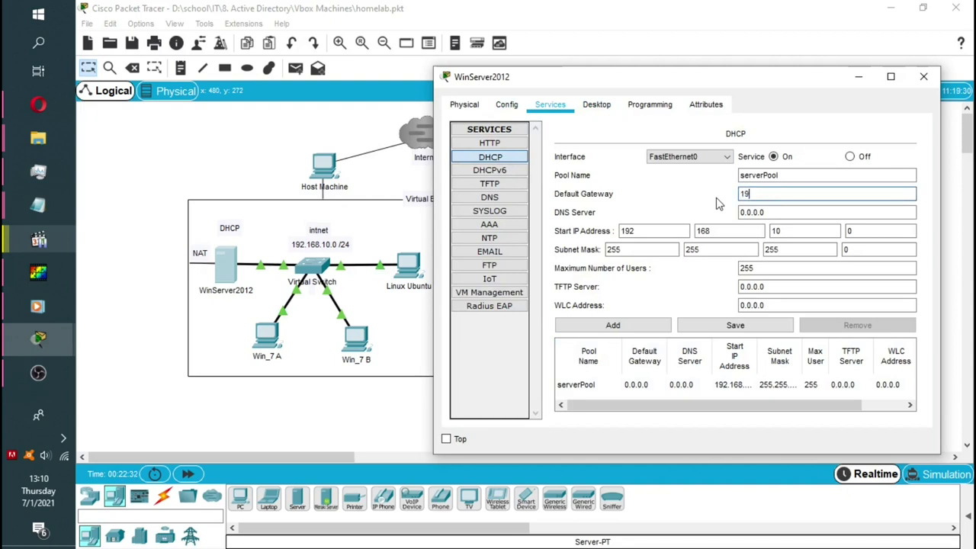
pyautogui.write('2.168.10.2')
pyautogui.press('Tab')
pyautogui.write('1')
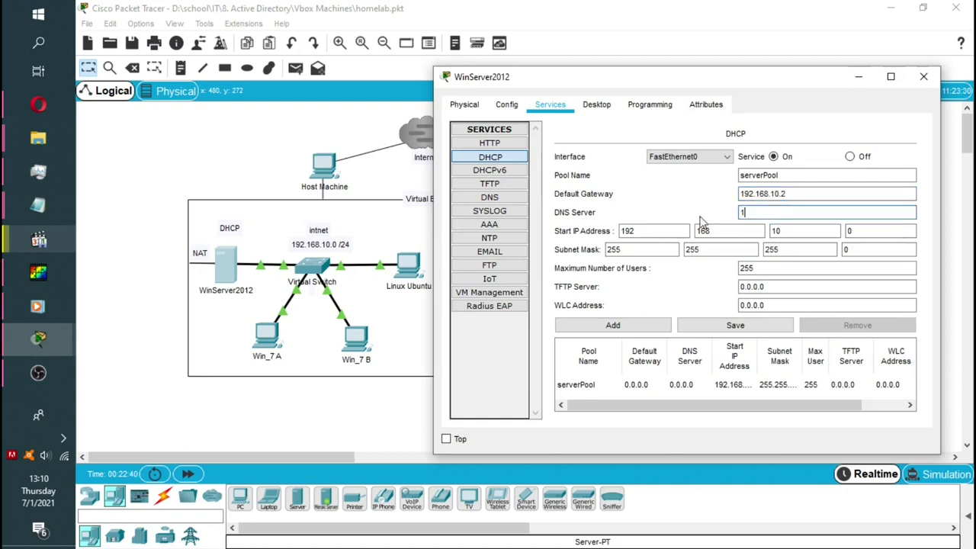
pyautogui.write('92.168.10.2')
# - Set serverPool's start IP address to 192.168.10.100 and its maximum number of users to 100, and save the pool
pyautogui.click(869, 231)
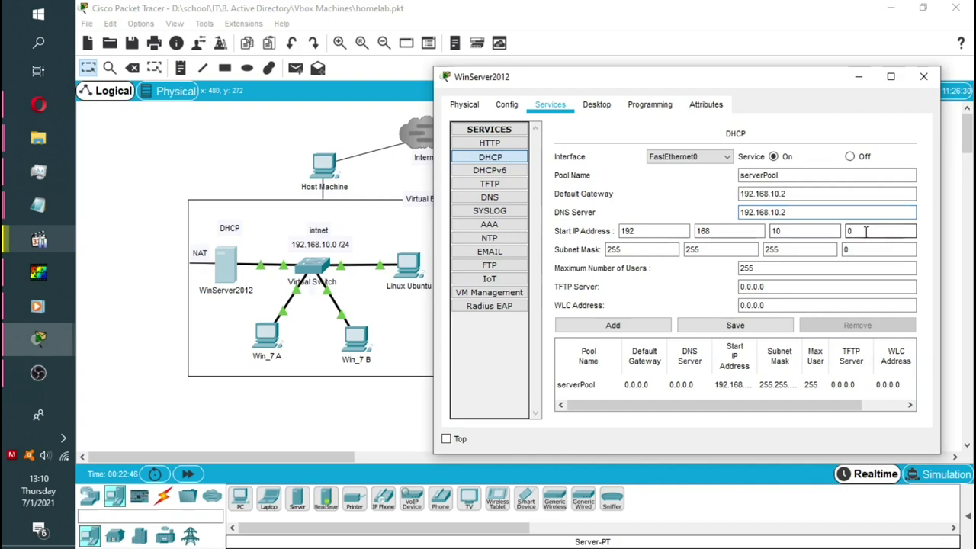
pyautogui.write('10')
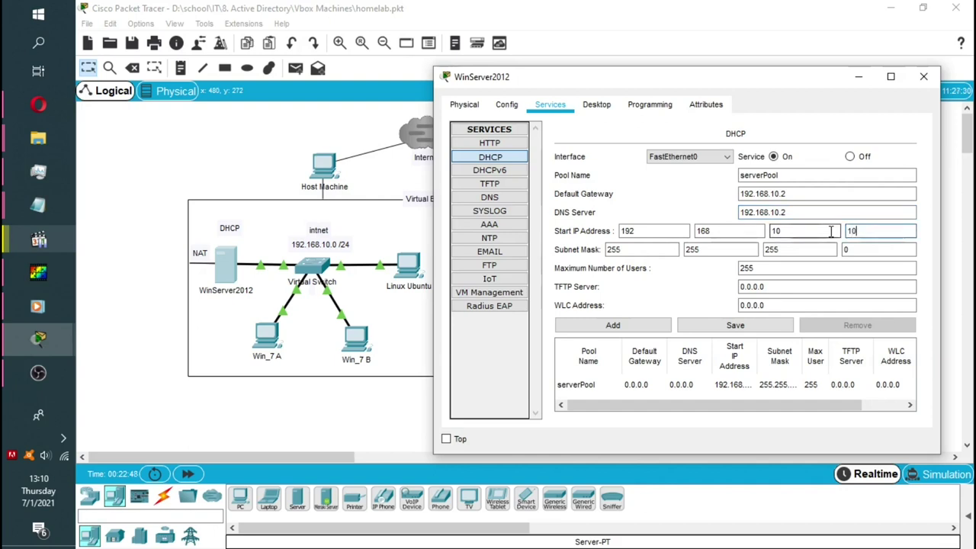
pyautogui.write('0')
pyautogui.click(821, 268)
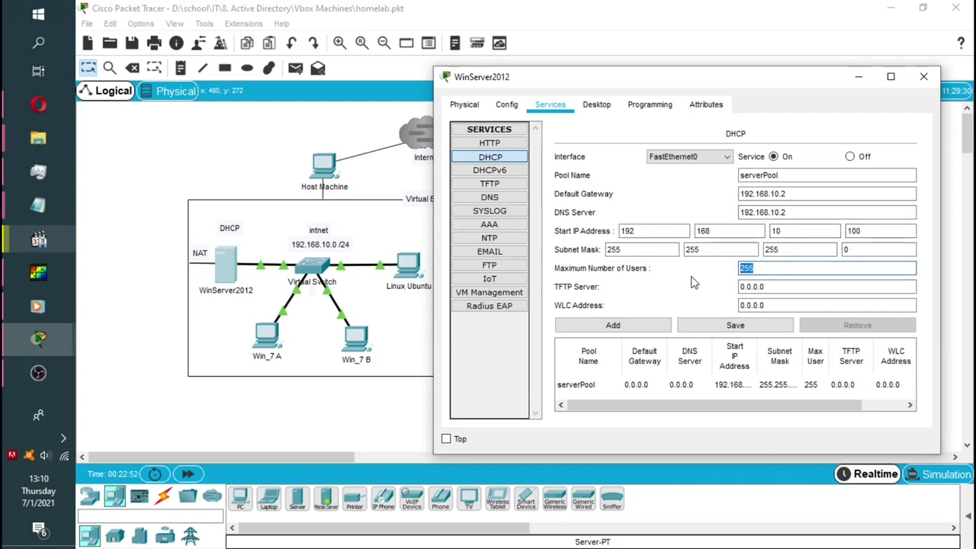
pyautogui.write('100')
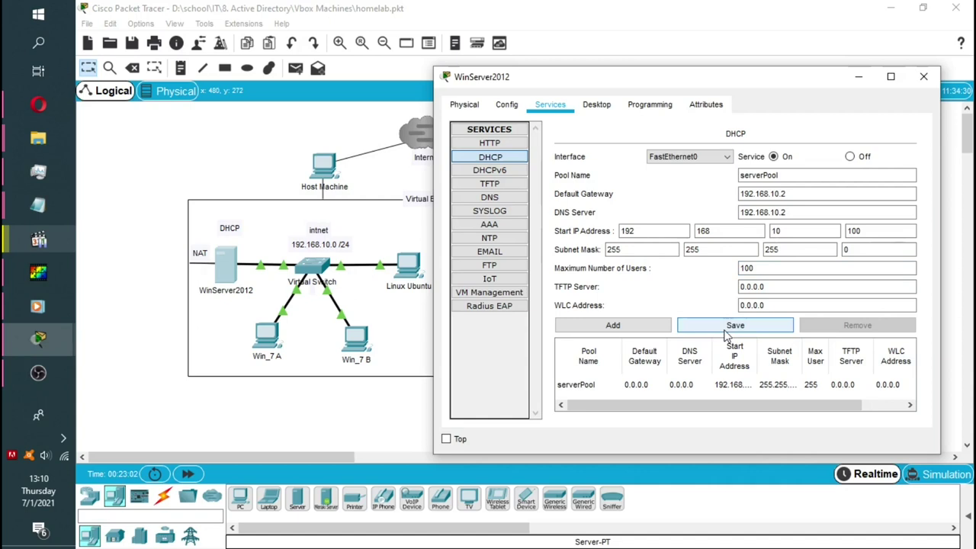
pyautogui.click(724, 331)
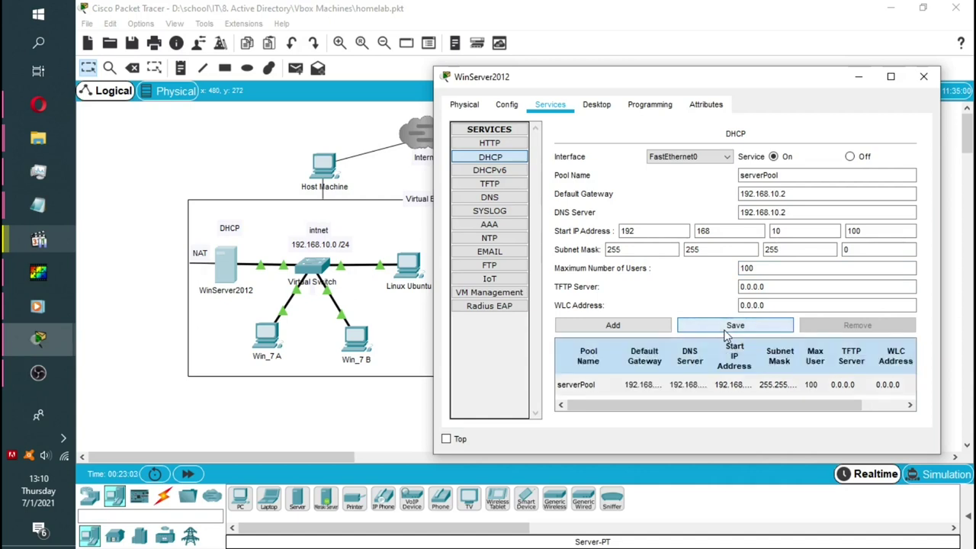
# - Check the saved serverPool entry with the DHCP service set to On, and close the WinServer2012 window
pyautogui.click(581, 388)
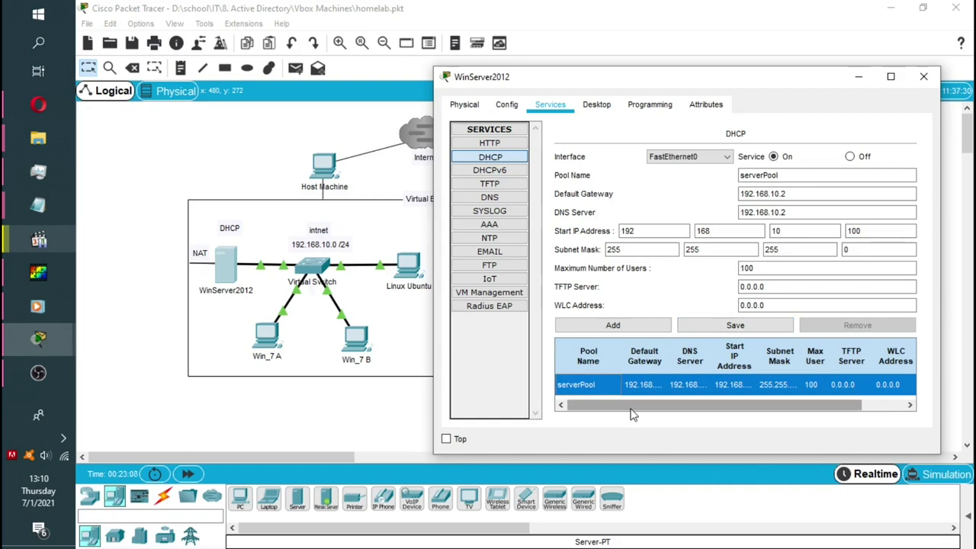
pyautogui.click(774, 156)
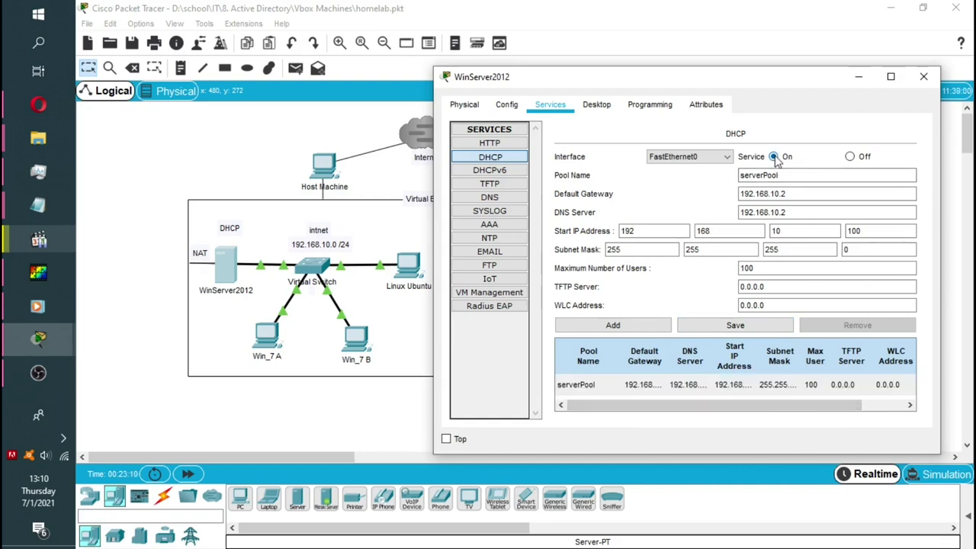
pyautogui.click(925, 79)
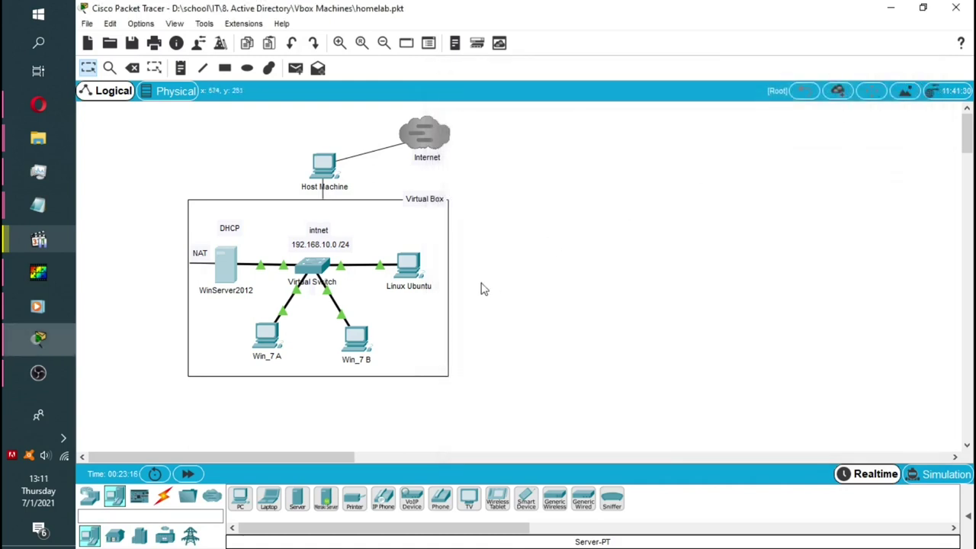
# - Inspect the IP configuration of Win_7 A's FastEthernet0 interface and close it
pyautogui.click(273, 341)
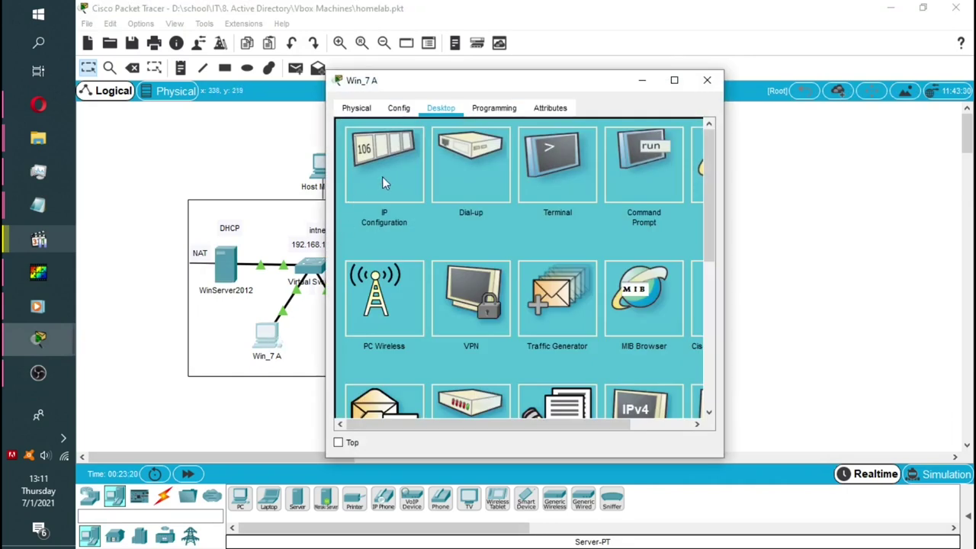
pyautogui.click(382, 176)
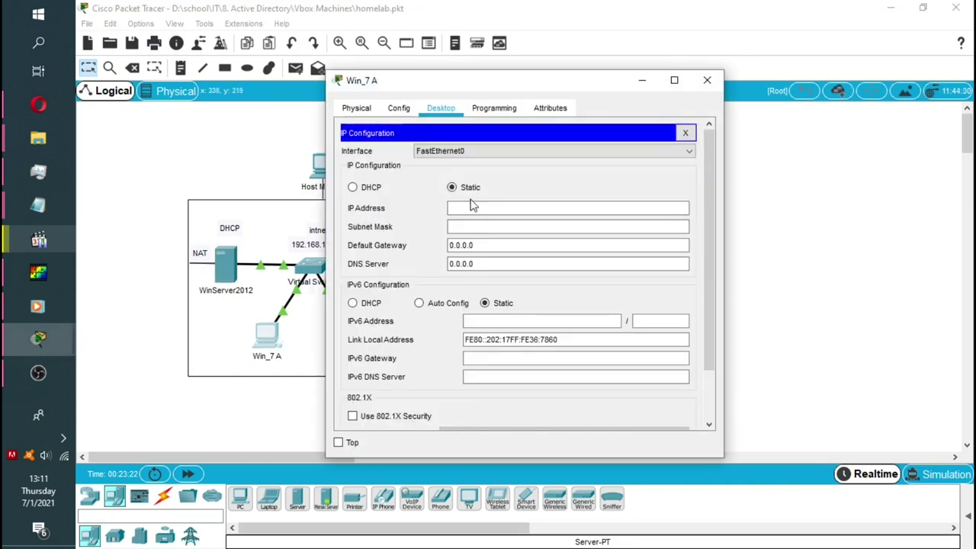
pyautogui.click(462, 212)
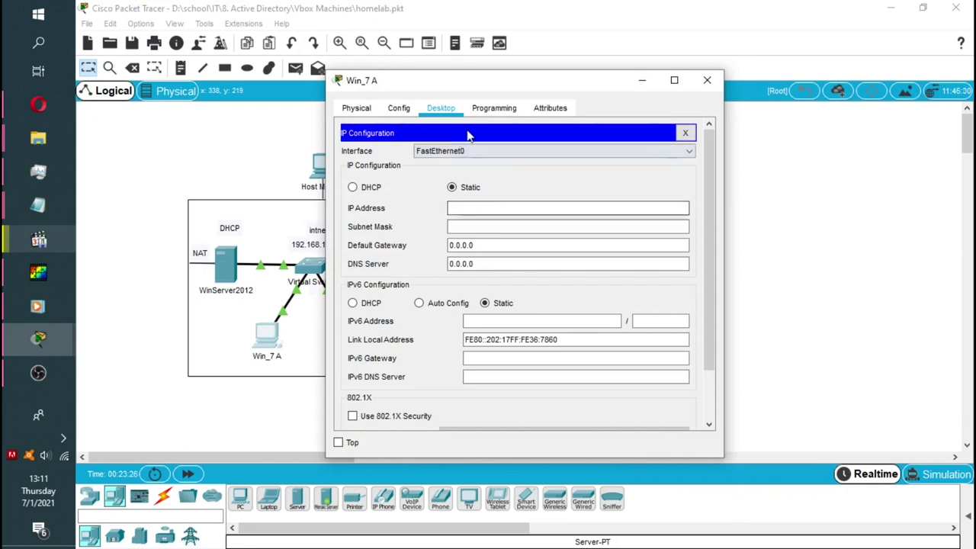
pyautogui.click(681, 132)
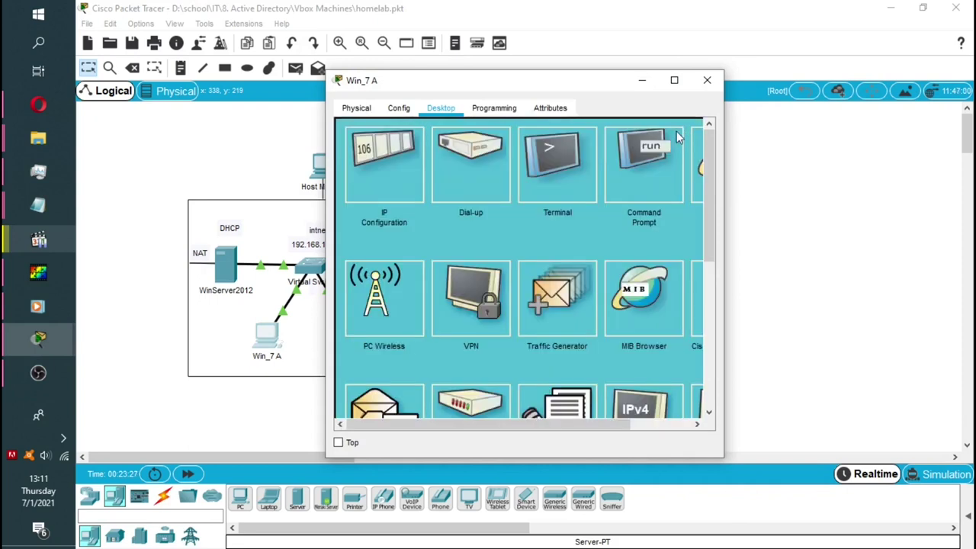
# - Run ipconfig in Win_7 A's command prompt to check its current addressing
pyautogui.click(643, 164)
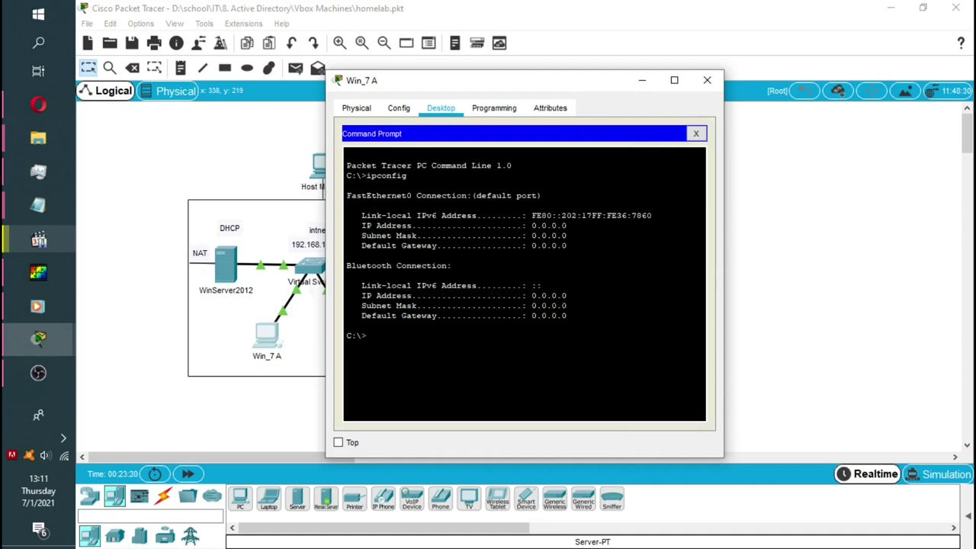
pyautogui.write('ipconfgi')
pyautogui.press('BackSpace')
pyautogui.press('BackSpace')
pyautogui.write('ig')
pyautogui.press('Return')
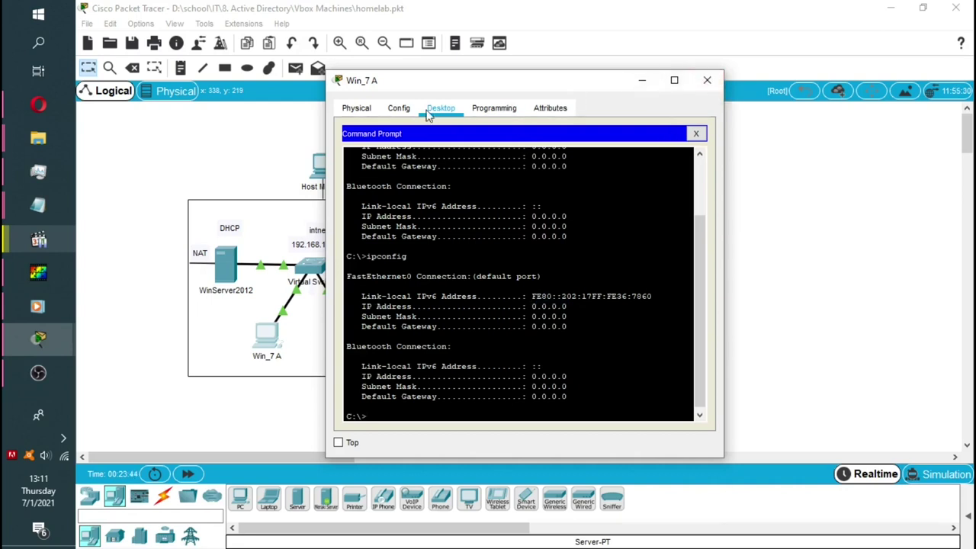
pyautogui.click(353, 109)
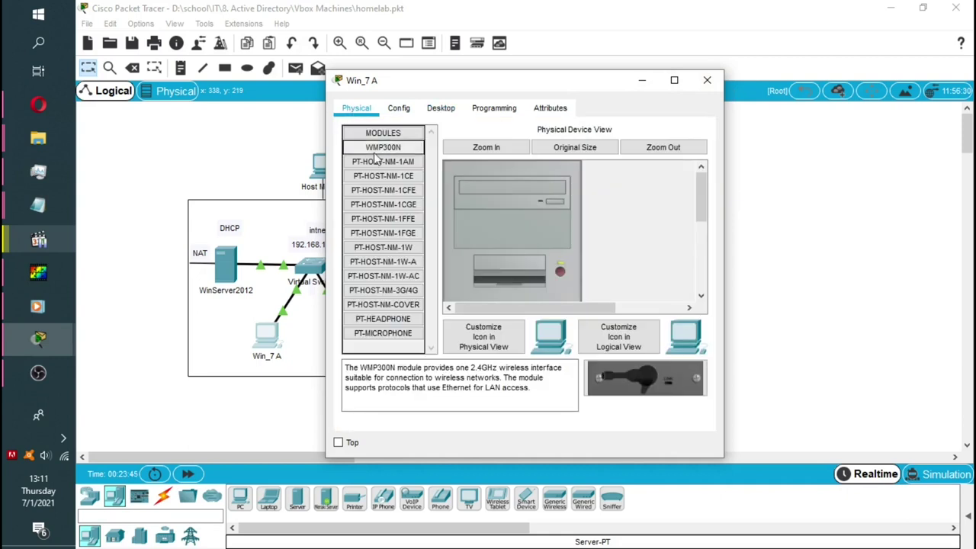
pyautogui.click(403, 111)
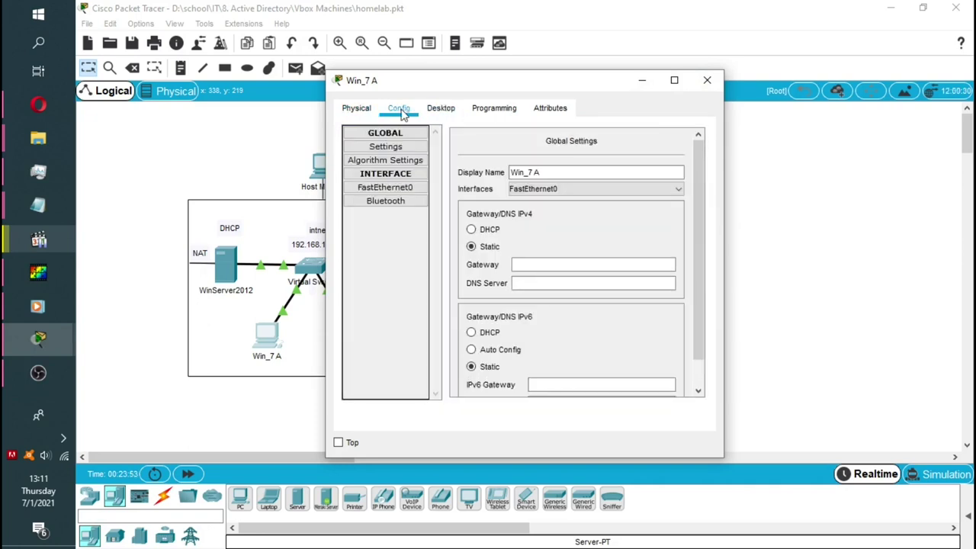
pyautogui.click(405, 160)
pyautogui.click(395, 148)
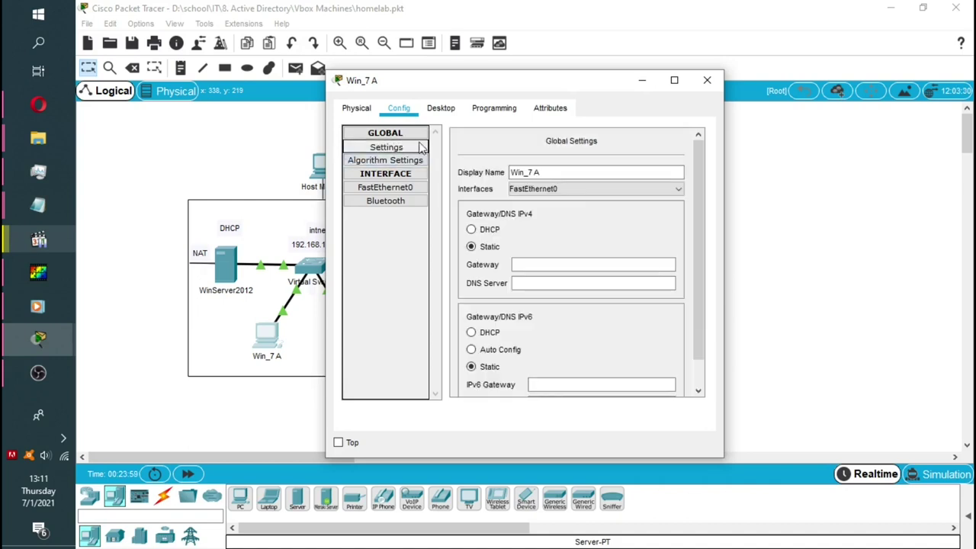
pyautogui.click(449, 115)
pyautogui.click(441, 107)
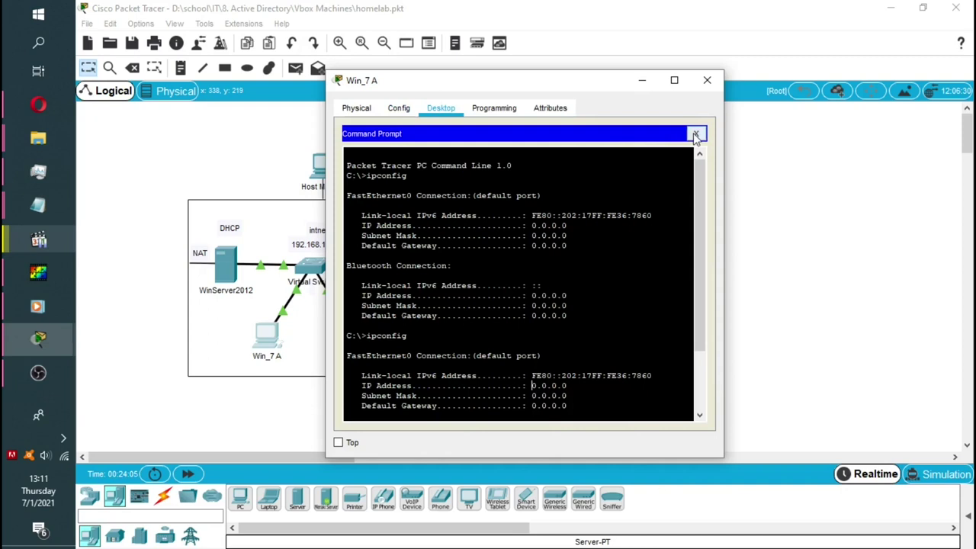
# - Close the command prompt and switch Win_7 A's IPv4 configuration from Static to DHCP
pyautogui.click(695, 136)
pyautogui.click(380, 169)
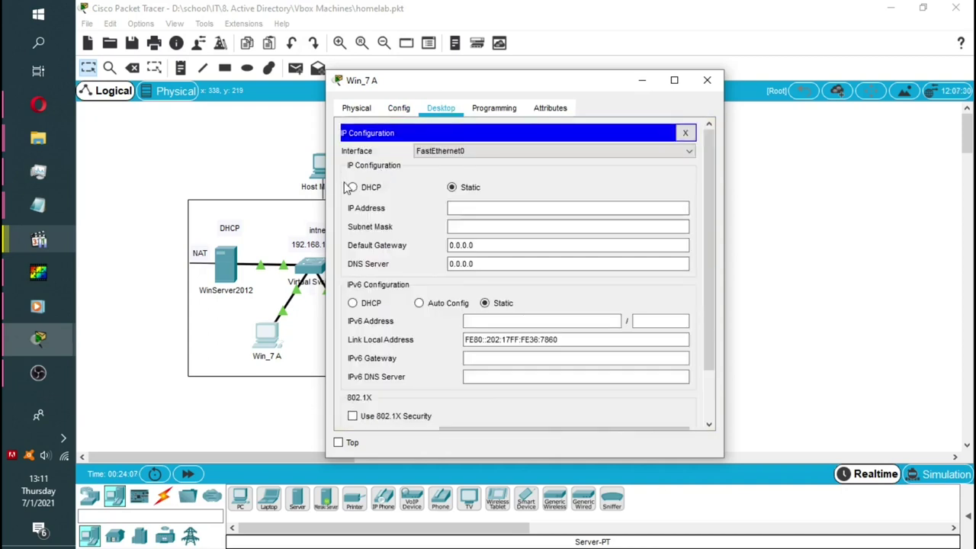
pyautogui.click(352, 188)
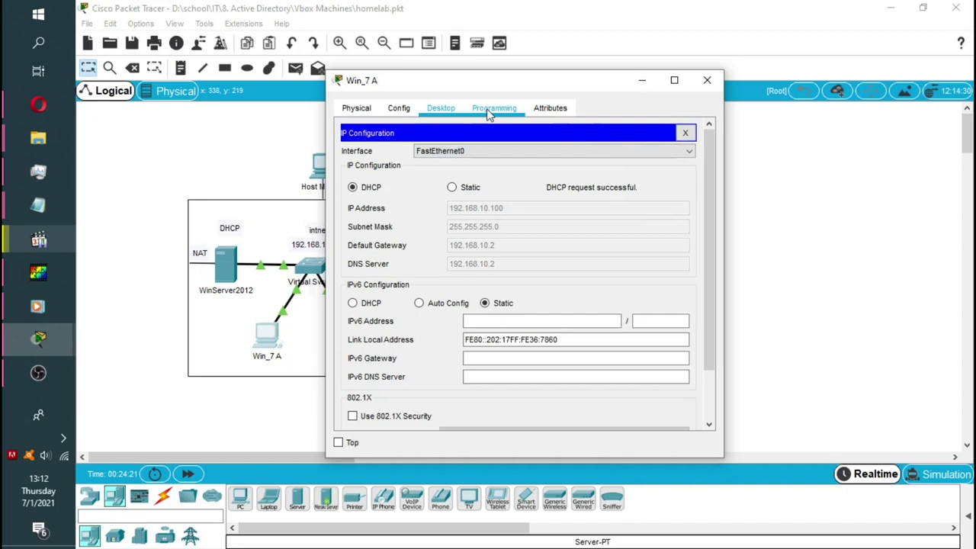
# - Rerun ipconfig on Win_7 A to check its leased IP address and default gateway, and close the device window
pyautogui.click(684, 133)
pyautogui.click(645, 163)
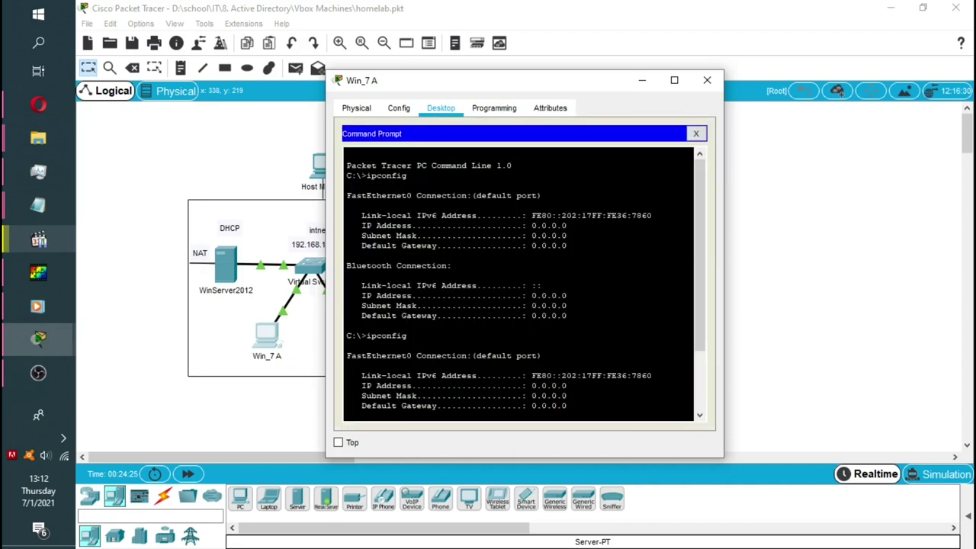
pyautogui.moveTo(702, 243); pyautogui.dragTo(701, 320)
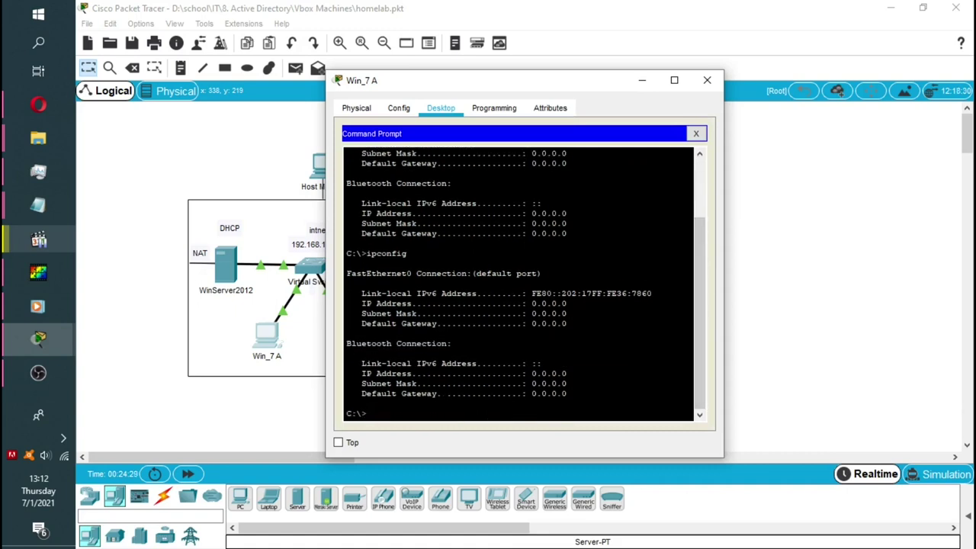
pyautogui.press('Up')
pyautogui.press('Return')
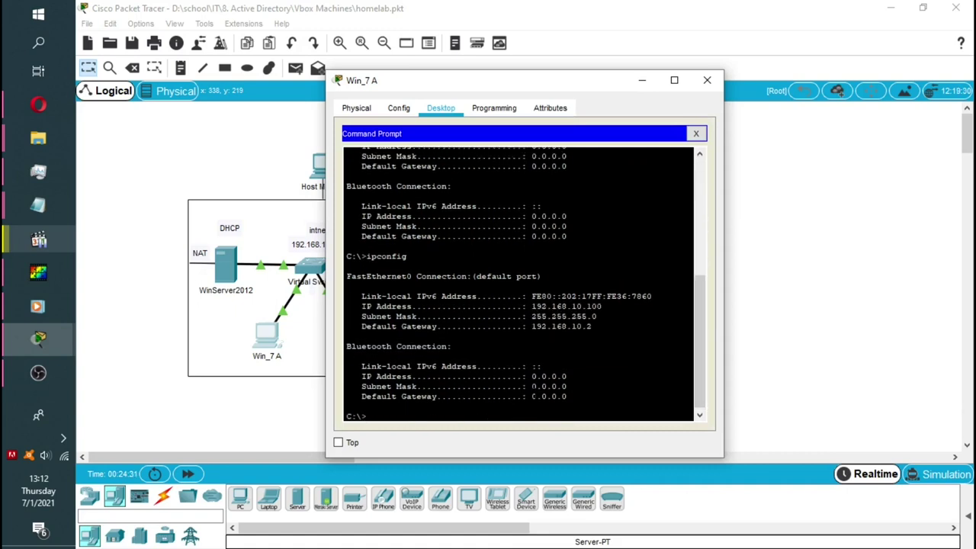
pyautogui.moveTo(602, 306); pyautogui.dragTo(531, 305)
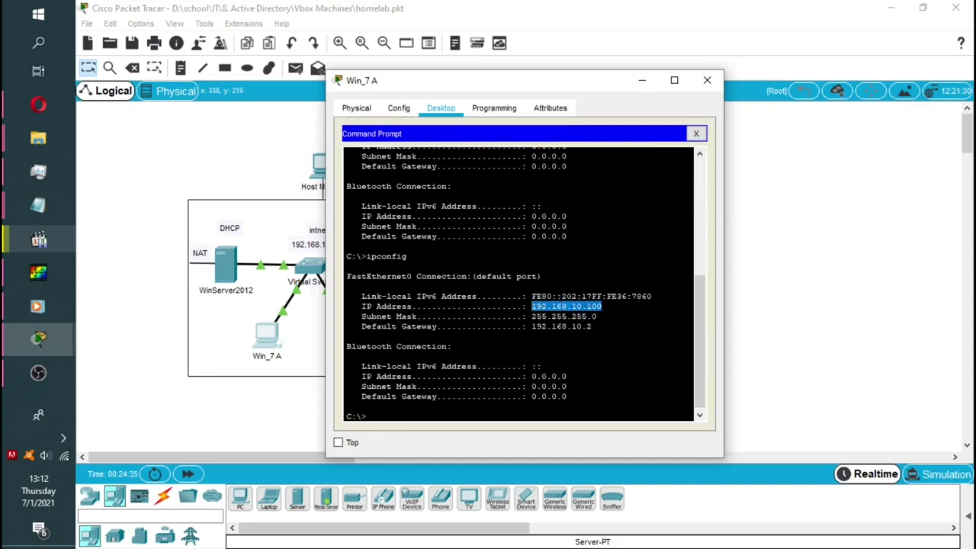
pyautogui.moveTo(593, 326); pyautogui.dragTo(346, 327)
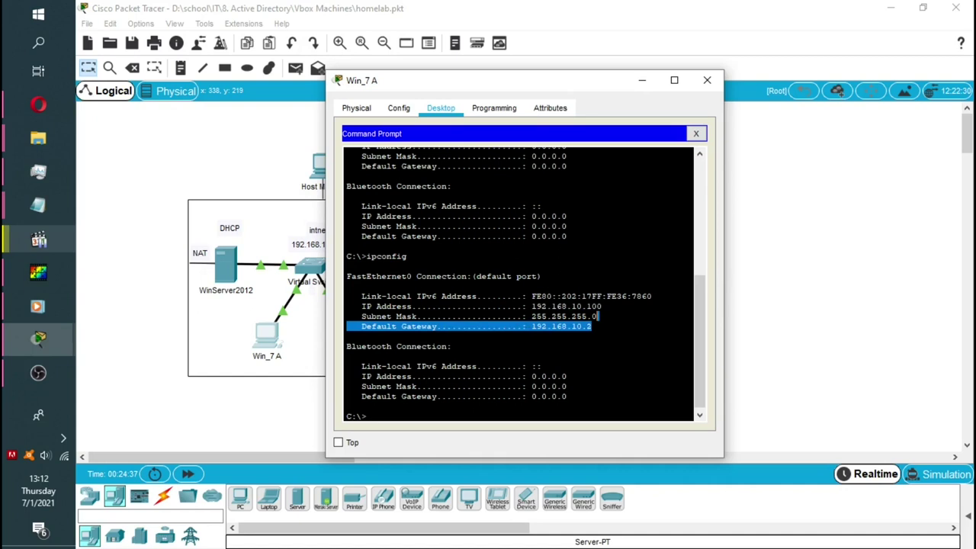
pyautogui.click(452, 346)
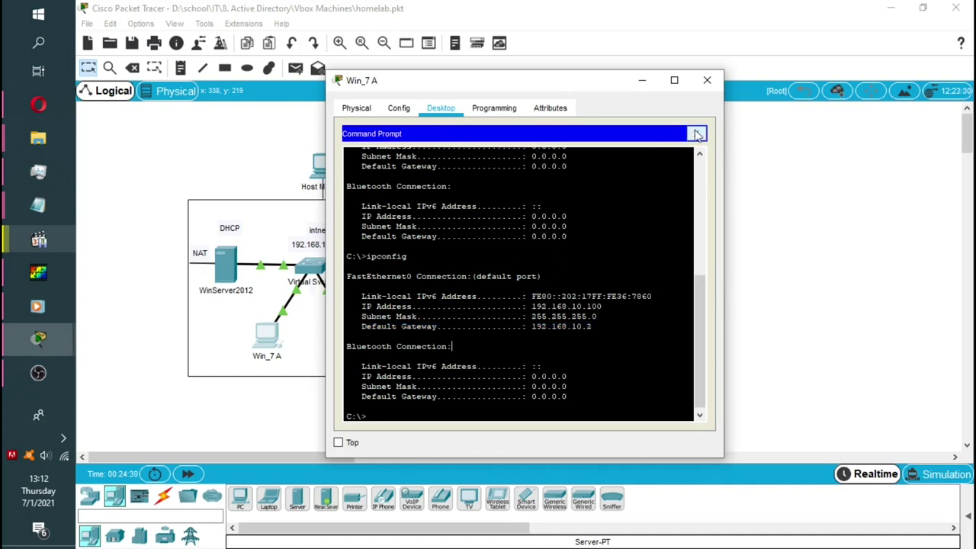
pyautogui.click(695, 133)
pyautogui.click(706, 81)
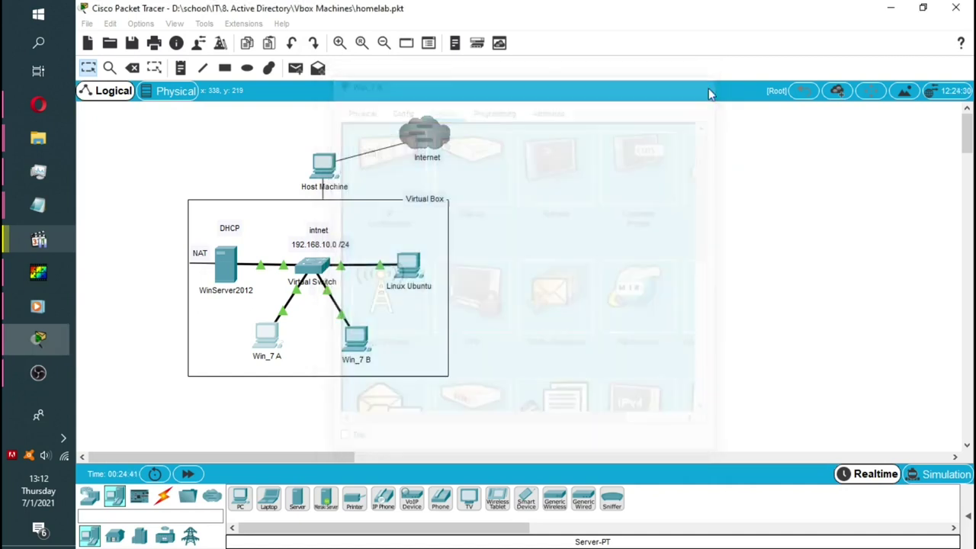
# - Switch Win_7 B's IPv4 configuration to DHCP and close its window
pyautogui.click(364, 334)
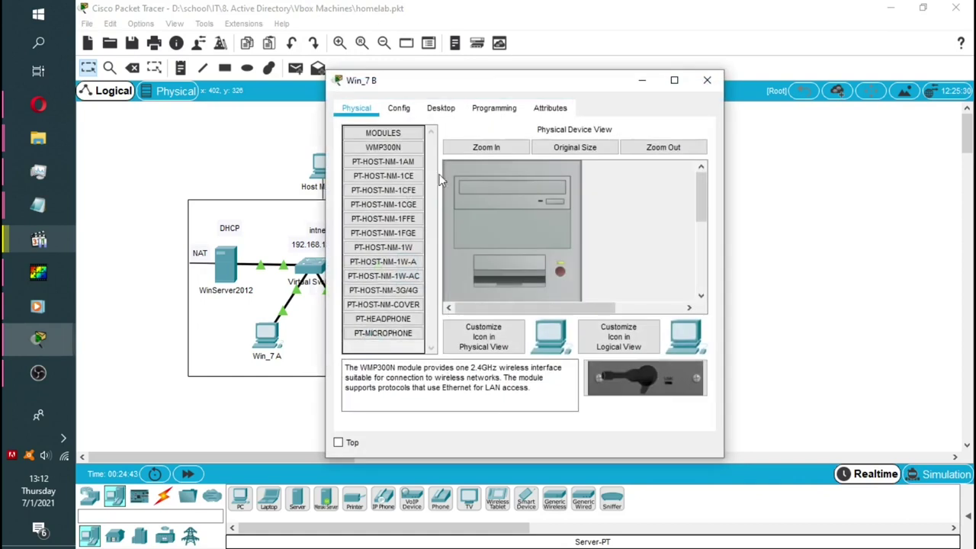
pyautogui.click(449, 111)
pyautogui.click(394, 172)
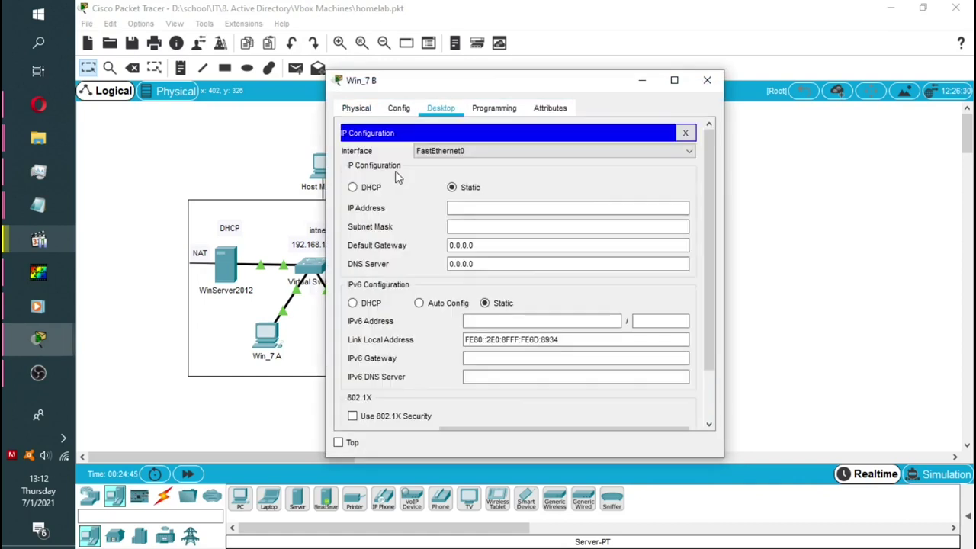
pyautogui.click(352, 188)
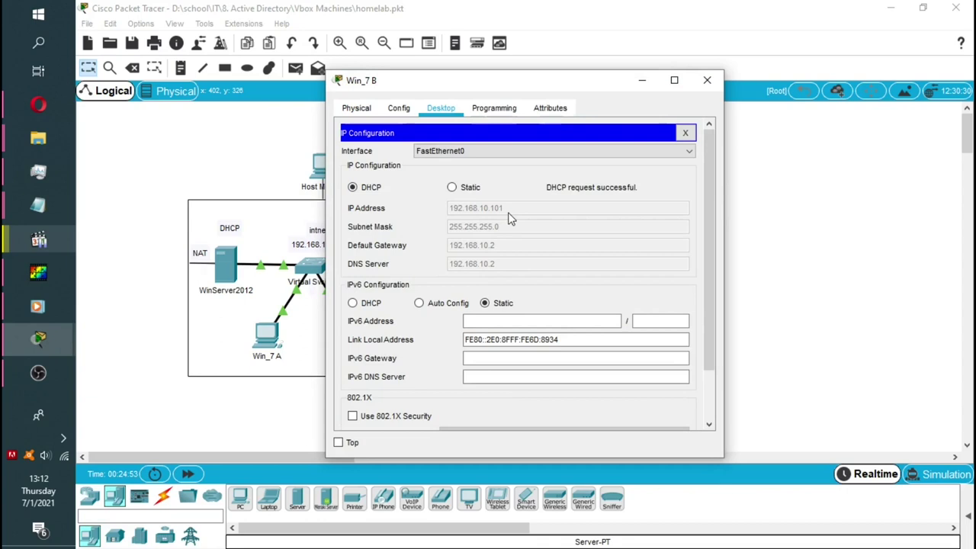
pyautogui.click(706, 80)
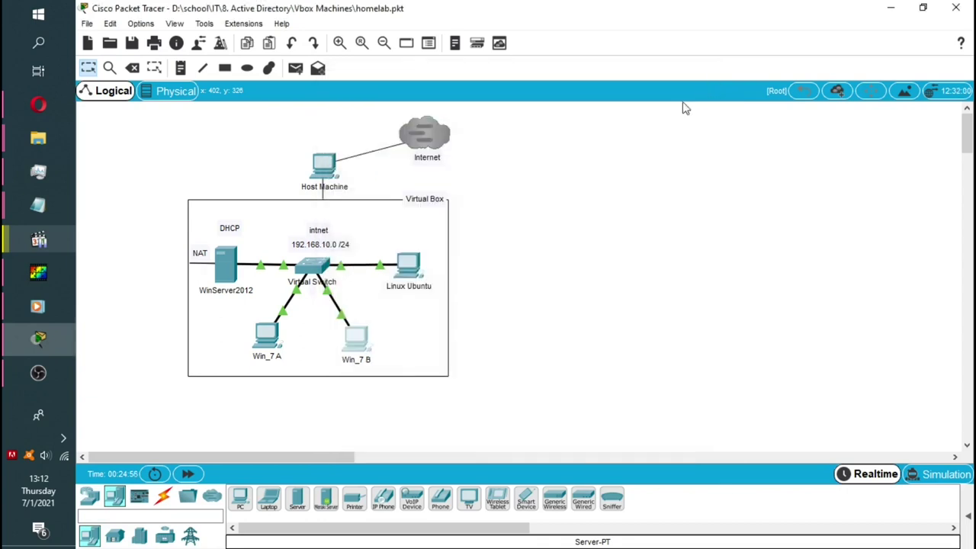
# - Switch the Linux Ubuntu machine's IPv4 configuration to DHCP and close its window
pyautogui.click(408, 266)
pyautogui.click(402, 169)
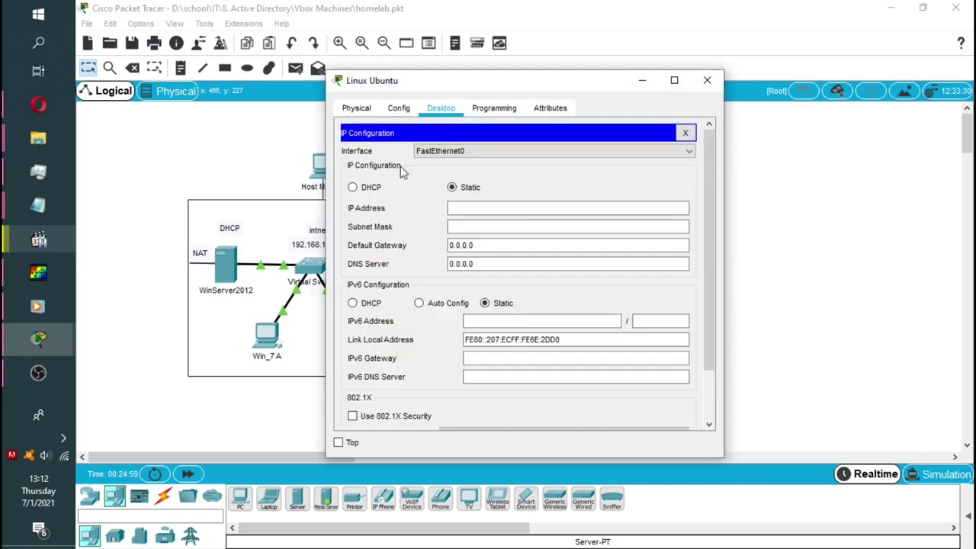
pyautogui.click(354, 188)
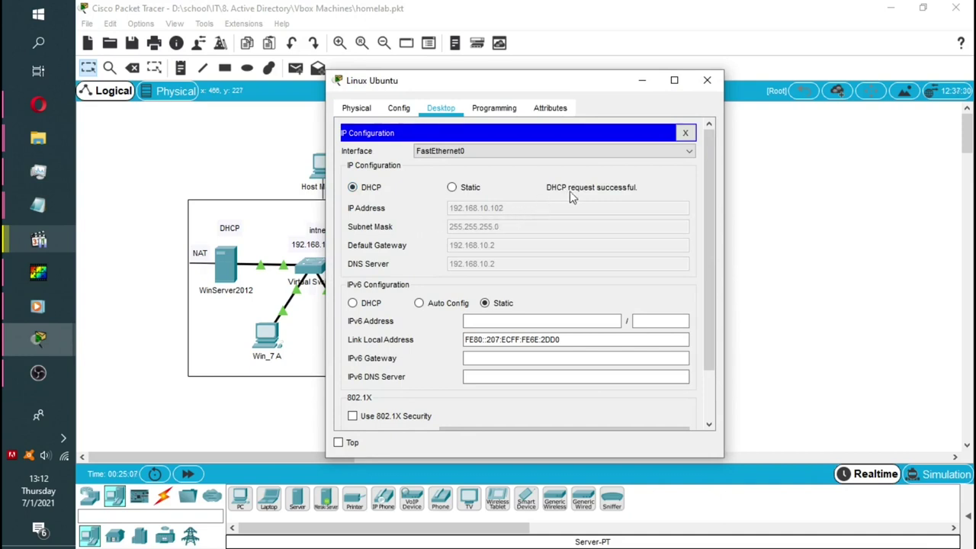
pyautogui.click(707, 81)
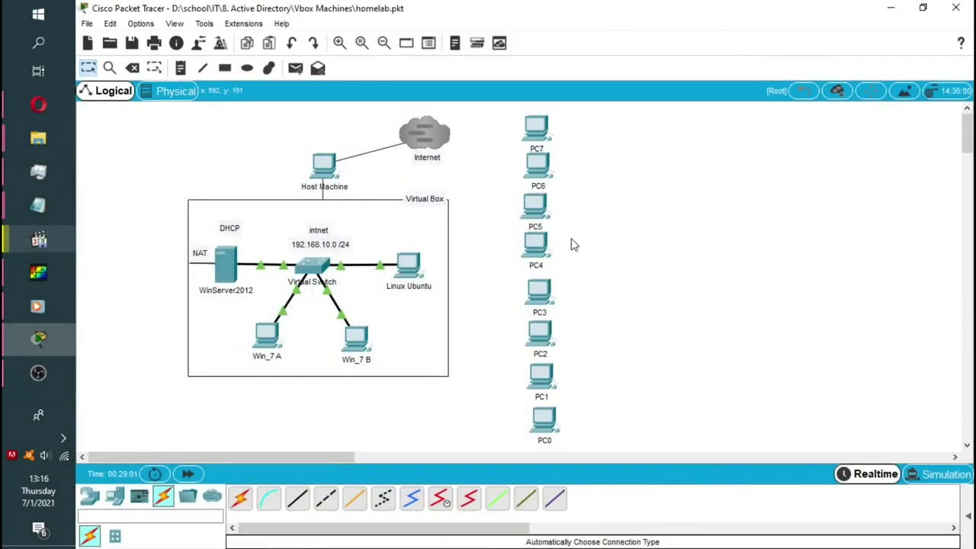
# - Give PC7 the static IP address 192.168.10.104 with subnet mask 255.255.255.0
pyautogui.click(535, 133)
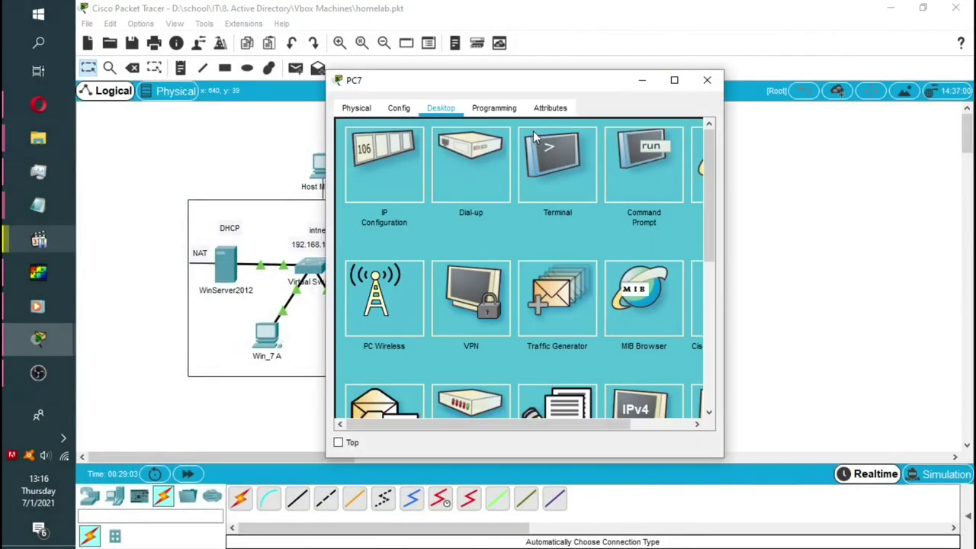
pyautogui.click(402, 190)
pyautogui.click(486, 206)
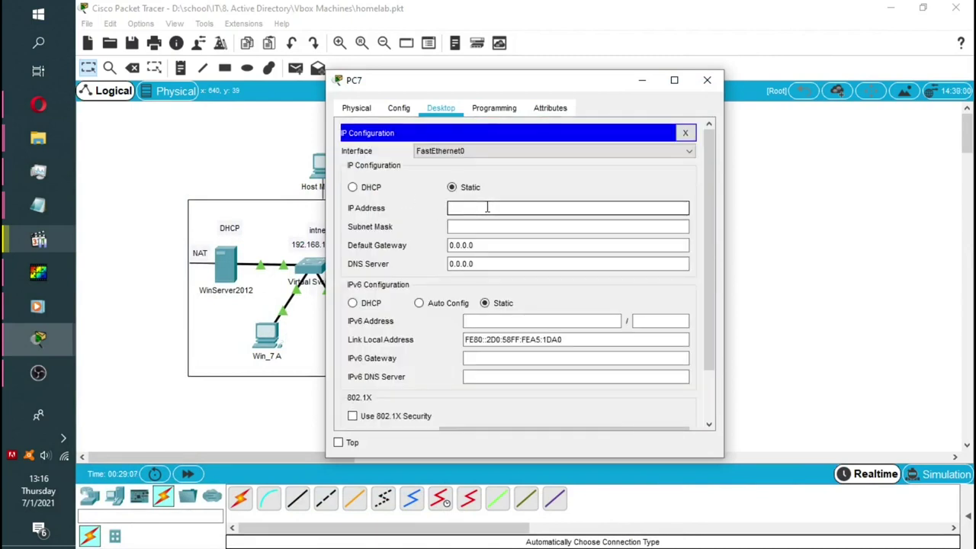
pyautogui.write('192.126')
pyautogui.write('68.1')
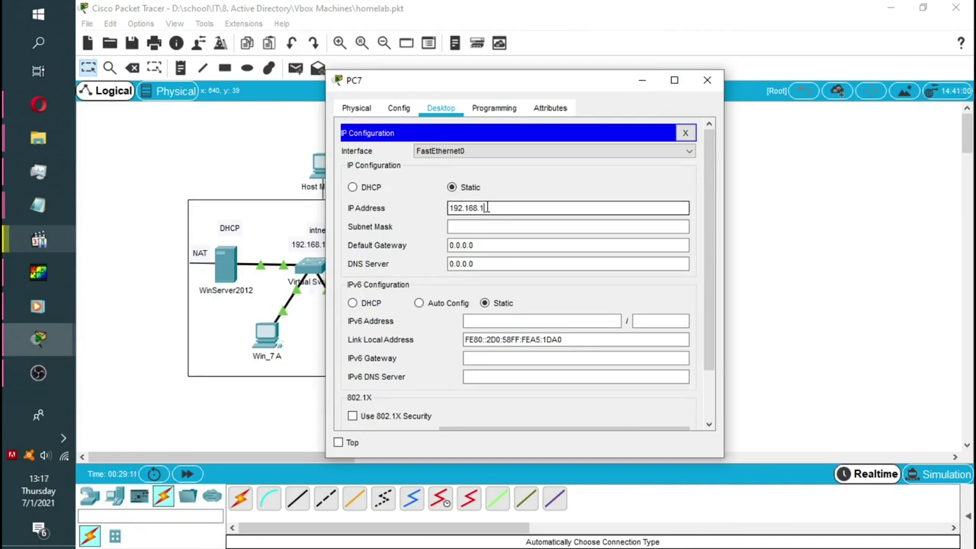
pyautogui.write('0.104')
pyautogui.click(490, 225)
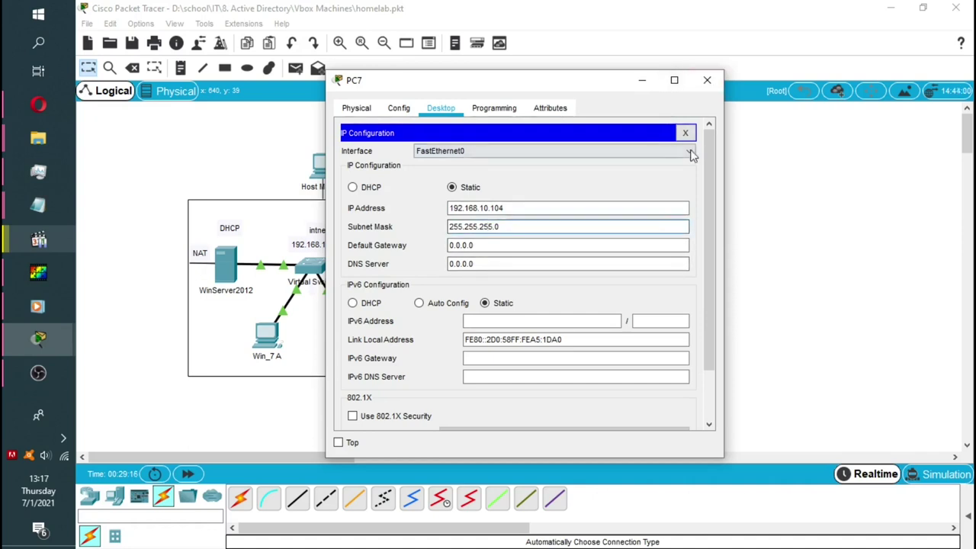
# - Run ipconfig in PC7's command prompt to verify its static IP address, and close the PC7 window
pyautogui.click(686, 133)
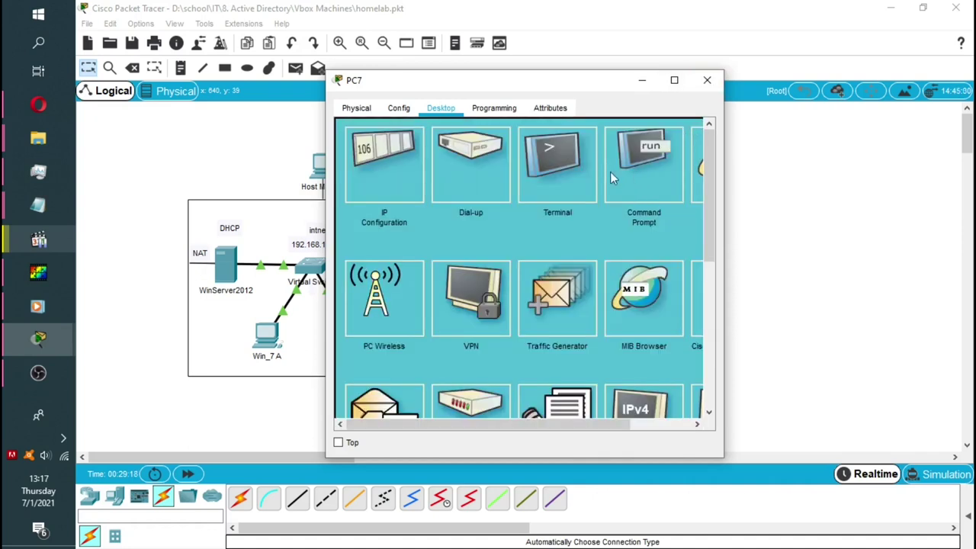
pyautogui.click(649, 175)
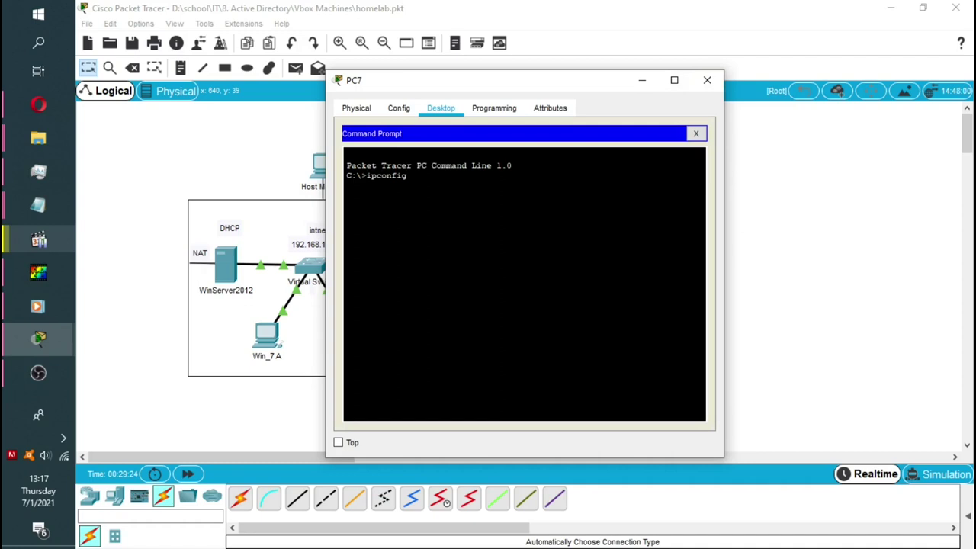
pyautogui.write('ipconfig')
pyautogui.press('Return')
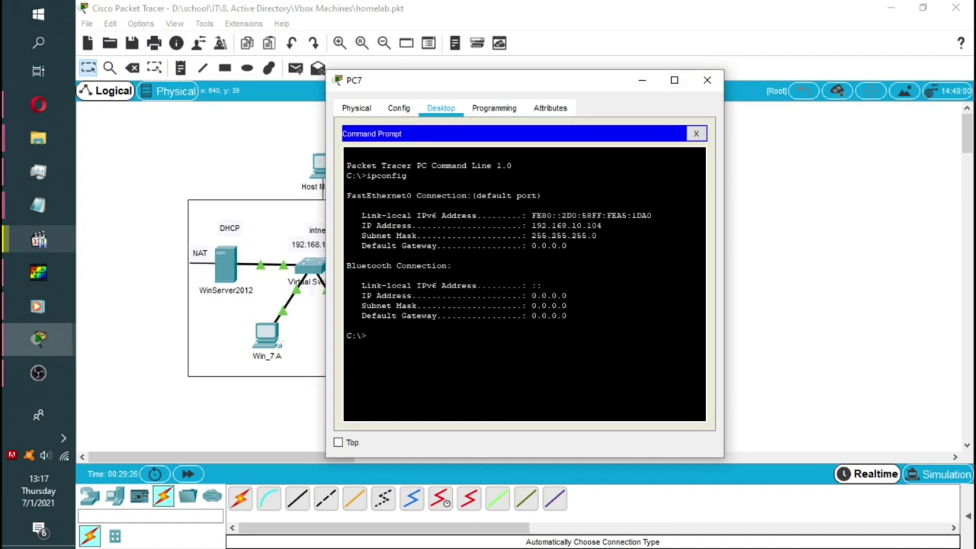
pyautogui.moveTo(602, 225); pyautogui.dragTo(536, 225)
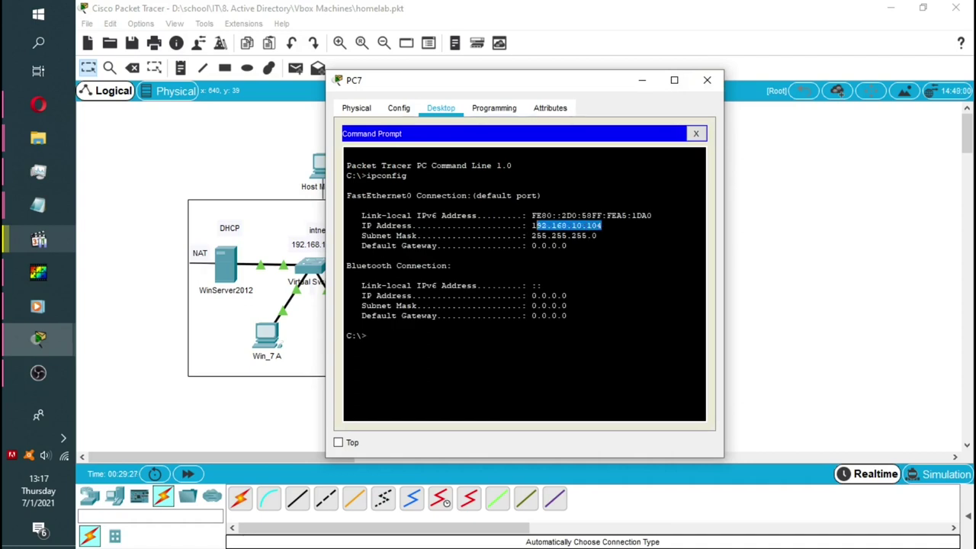
pyautogui.click(705, 83)
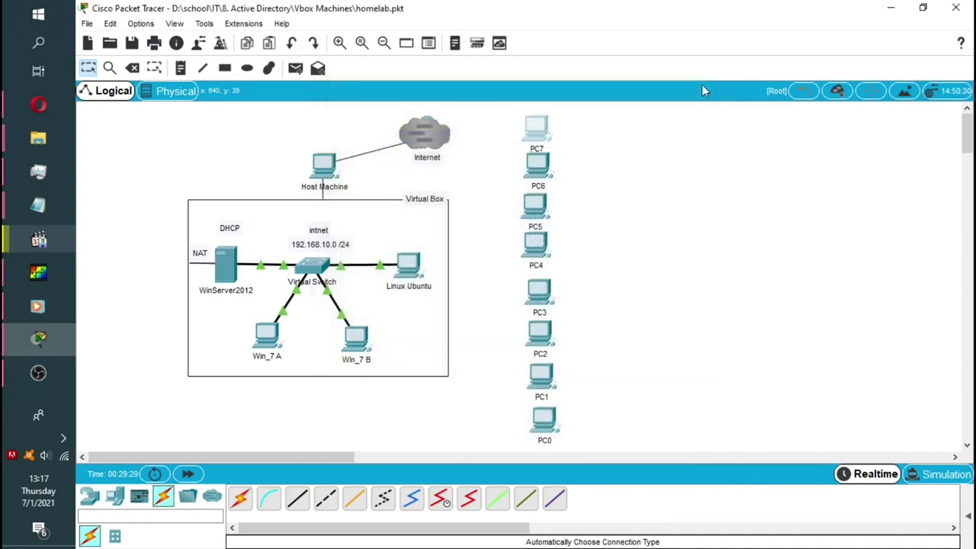
# - Give PC6 the static IP address 192.168.10.105 with subnet mask 255.255.255.0
pyautogui.click(539, 163)
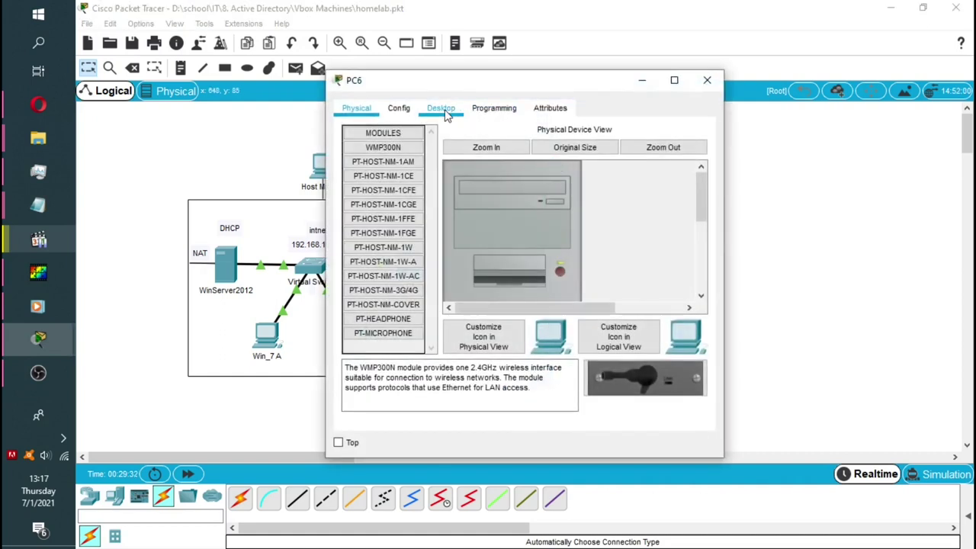
pyautogui.click(442, 110)
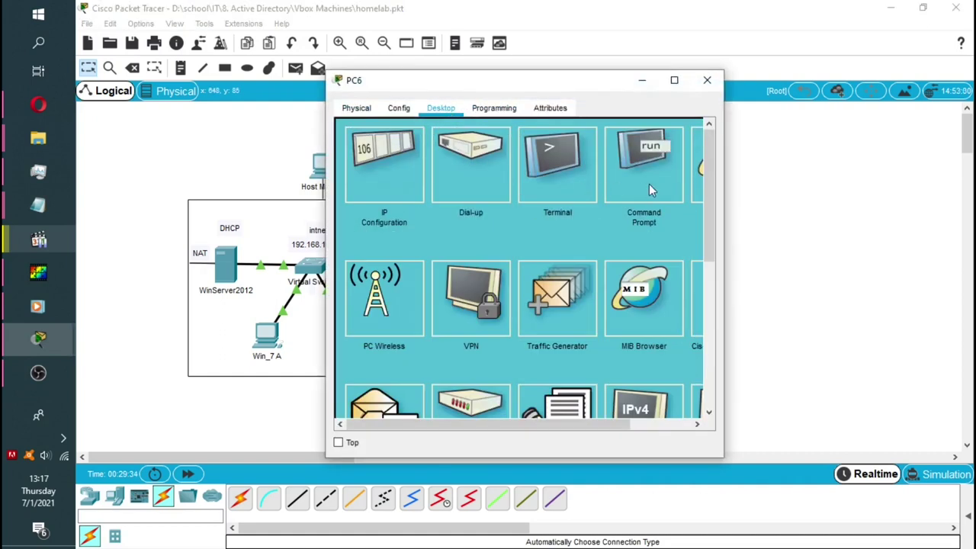
pyautogui.click(386, 173)
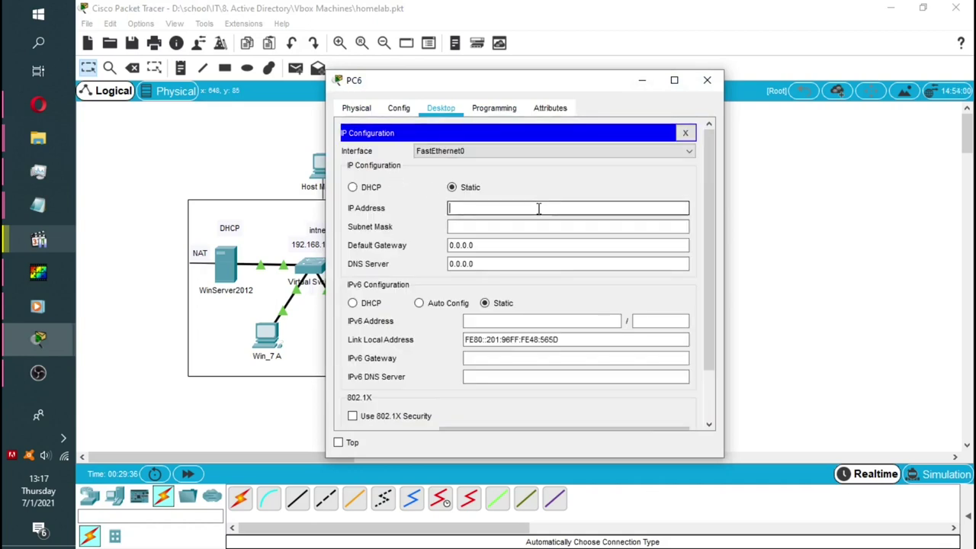
pyautogui.click(538, 208)
pyautogui.write('192.168.10.105')
pyautogui.click(551, 226)
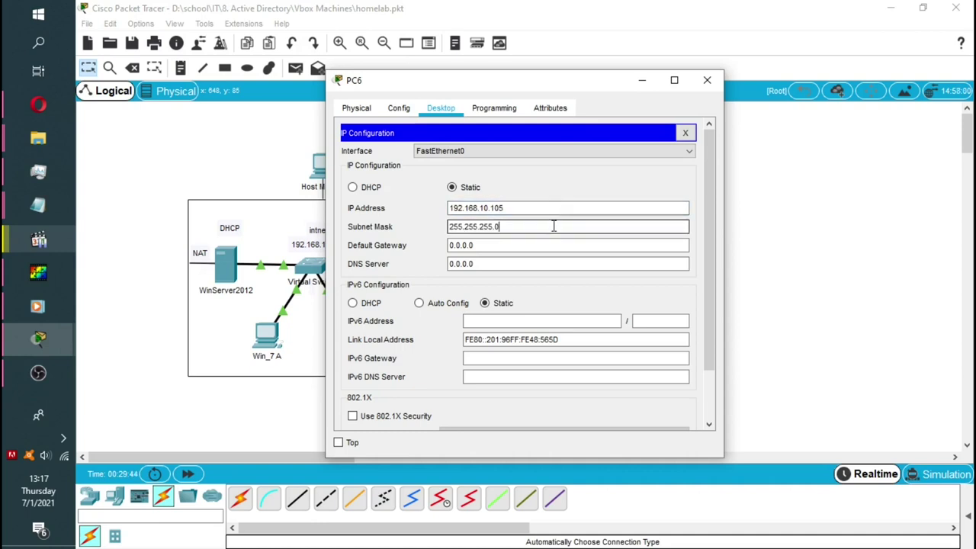
pyautogui.click(685, 133)
# - Run ipconfig in PC6's command prompt to verify its static IP address, and close the PC6 window
pyautogui.click(602, 172)
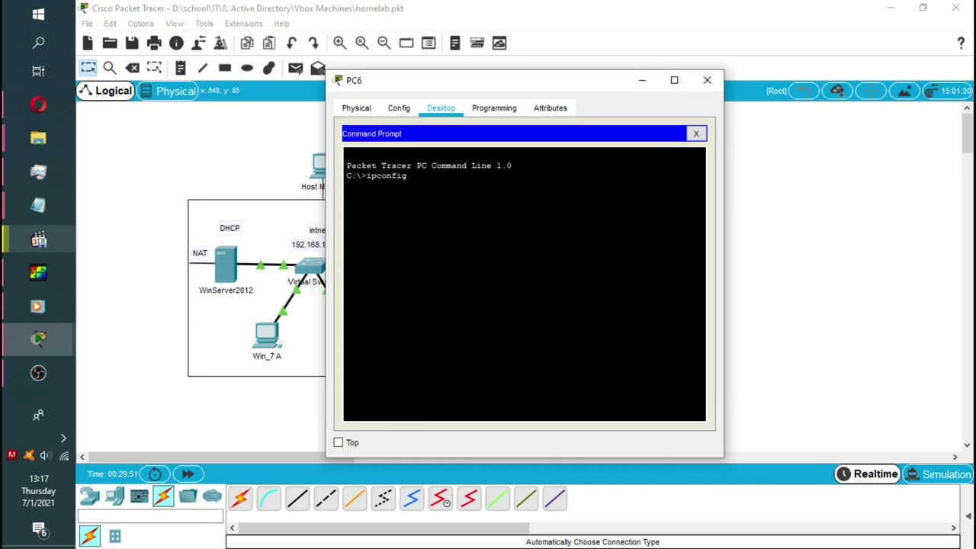
pyautogui.press('Return')
pyautogui.moveTo(602, 226); pyautogui.dragTo(531, 225)
pyautogui.click(706, 80)
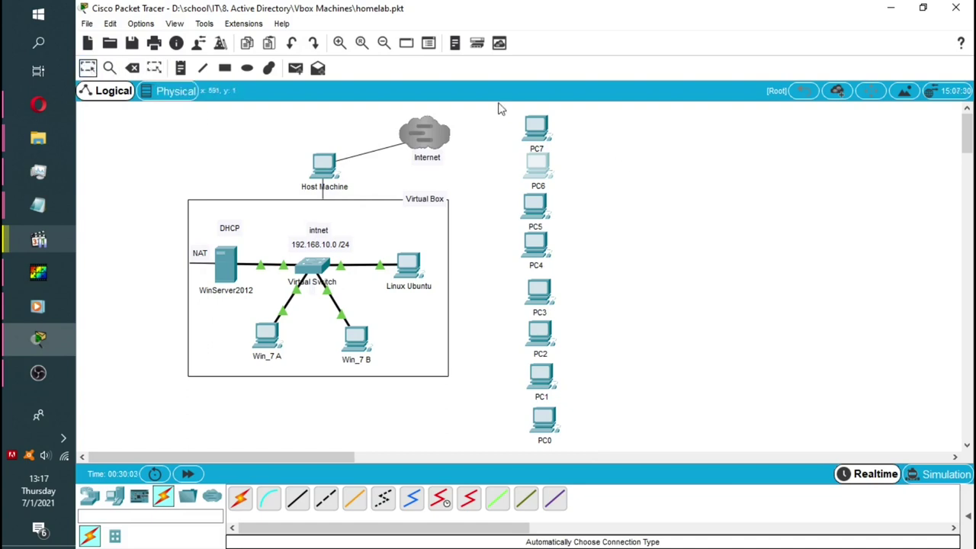
# - Duplicate PC0 through PC7 and place the copies in a column on the opposite side of the Virtual Box frame
pyautogui.moveTo(496, 102); pyautogui.dragTo(583, 453)
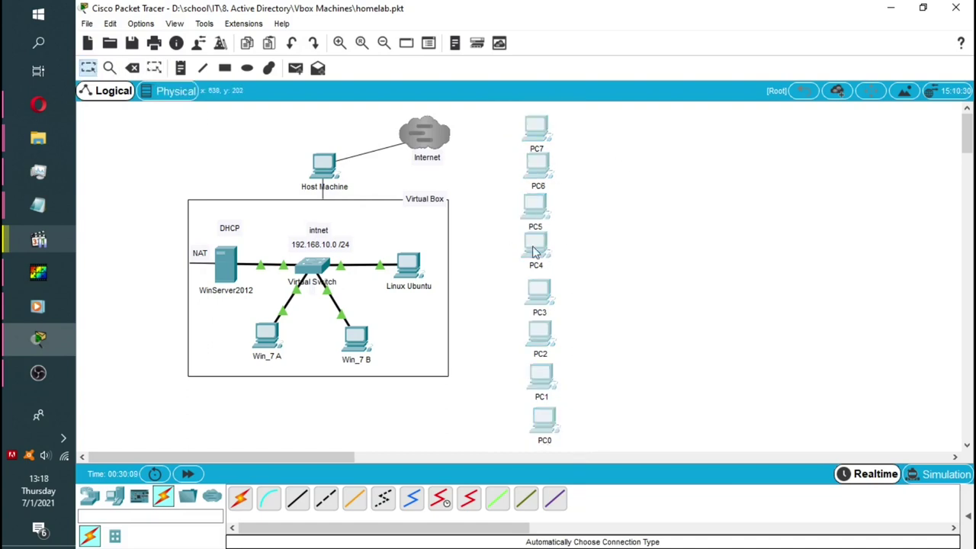
pyautogui.hotkey('ctrl', 'c')
pyautogui.hotkey('ctrl', 'v')
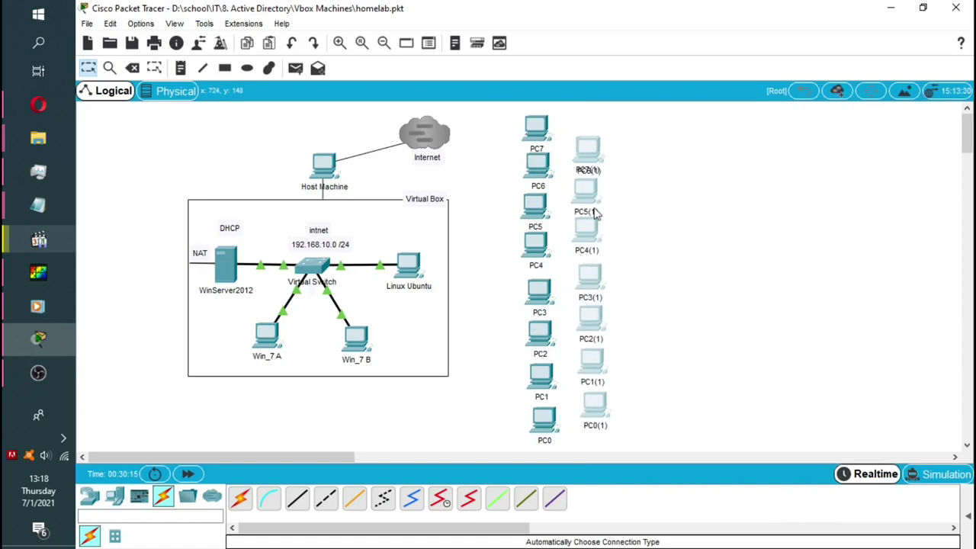
pyautogui.moveTo(591, 131); pyautogui.dragTo(145, 117)
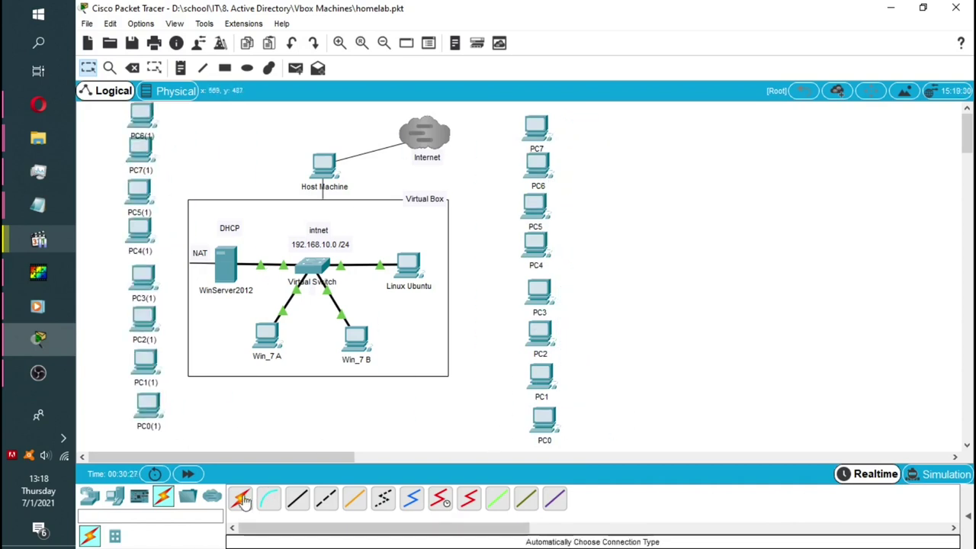
pyautogui.click(535, 130)
pyautogui.click(395, 166)
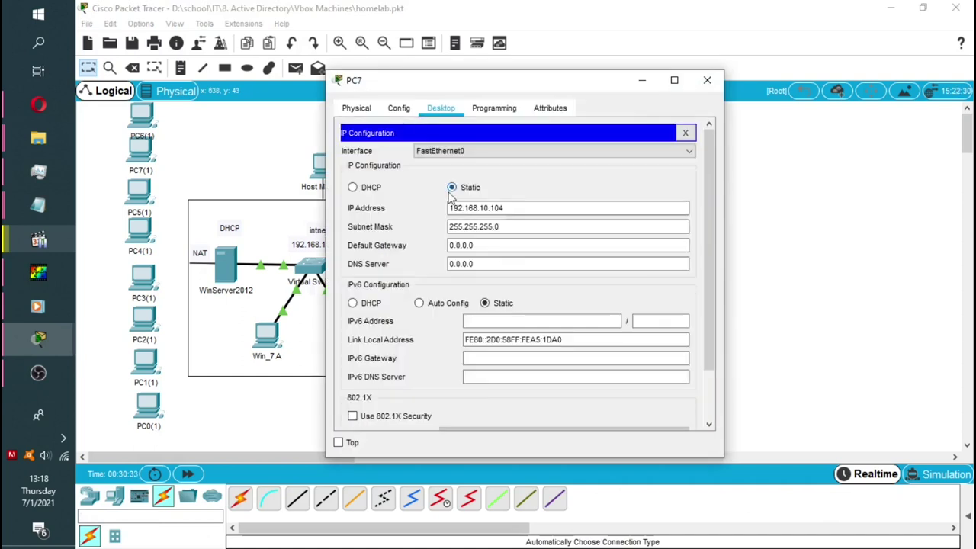
pyautogui.click(707, 80)
# - Connect PC7, PC6, PC5, PC4, PC3, PC2, PC1 and PC0 to the Virtual Switch using the automatic connection type
pyautogui.click(536, 129)
pyautogui.click(313, 266)
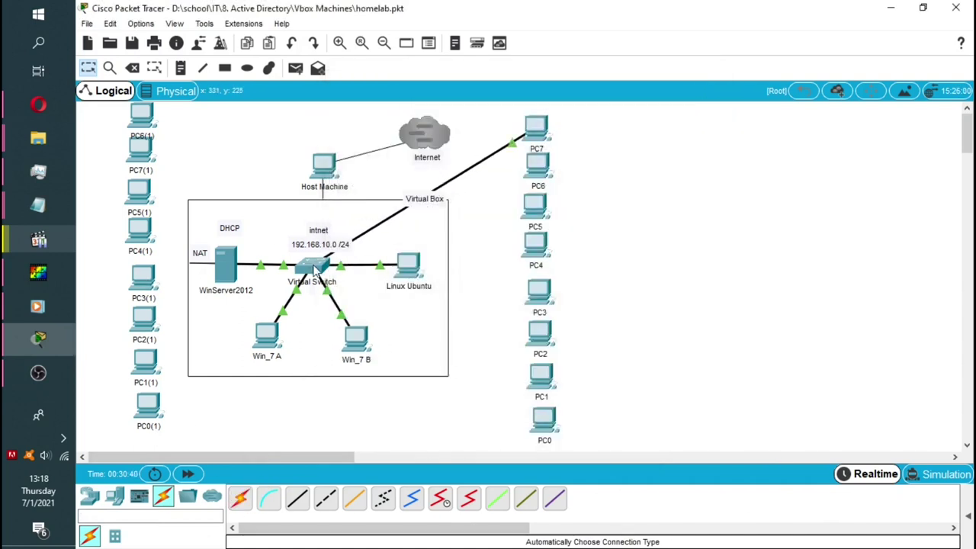
pyautogui.click(537, 164)
pyautogui.click(312, 267)
pyautogui.click(535, 204)
pyautogui.click(312, 267)
pyautogui.click(535, 244)
pyautogui.click(312, 267)
pyautogui.click(539, 290)
pyautogui.click(312, 267)
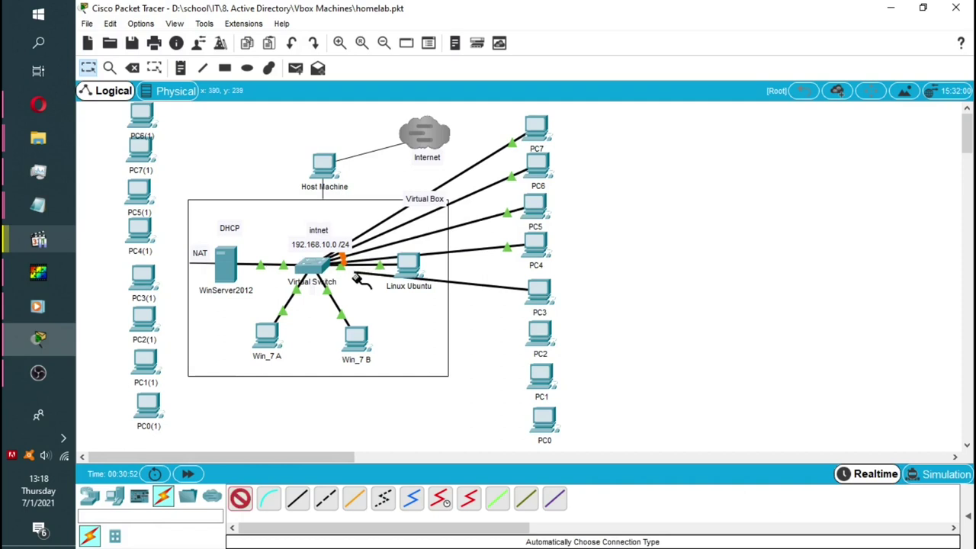
pyautogui.click(540, 330)
pyautogui.click(313, 267)
pyautogui.click(540, 372)
pyautogui.click(313, 266)
pyautogui.click(544, 420)
pyautogui.click(309, 263)
# - Connect all eight duplicated PCs, from PC6(1) down to PC0(1), to the Virtual Switch using the automatic connection type
pyautogui.click(141, 114)
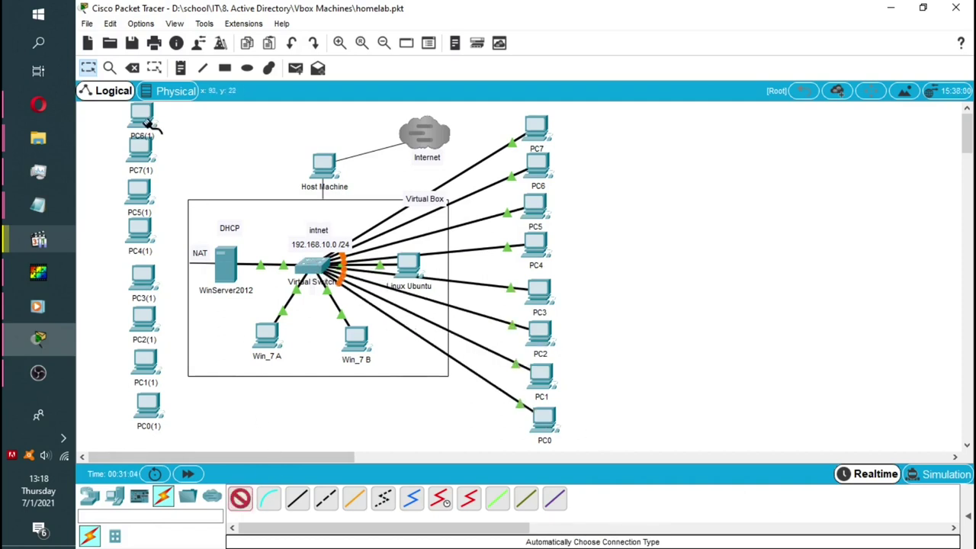
pyautogui.click(309, 263)
pyautogui.click(139, 151)
pyautogui.click(309, 263)
pyautogui.click(139, 191)
pyautogui.click(308, 263)
pyautogui.click(139, 228)
pyautogui.click(312, 266)
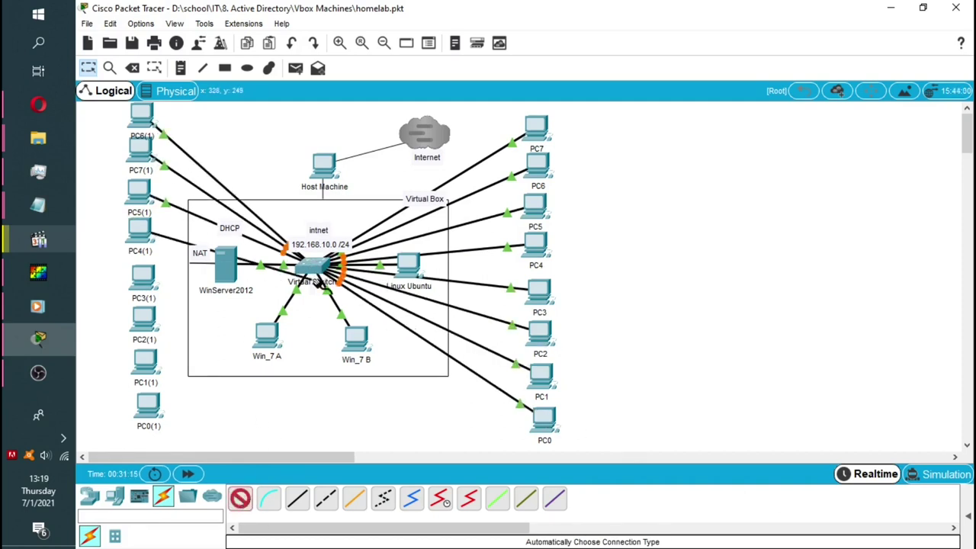
pyautogui.click(142, 278)
pyautogui.click(313, 266)
pyautogui.click(144, 321)
pyautogui.click(313, 267)
pyautogui.click(145, 362)
pyautogui.click(313, 266)
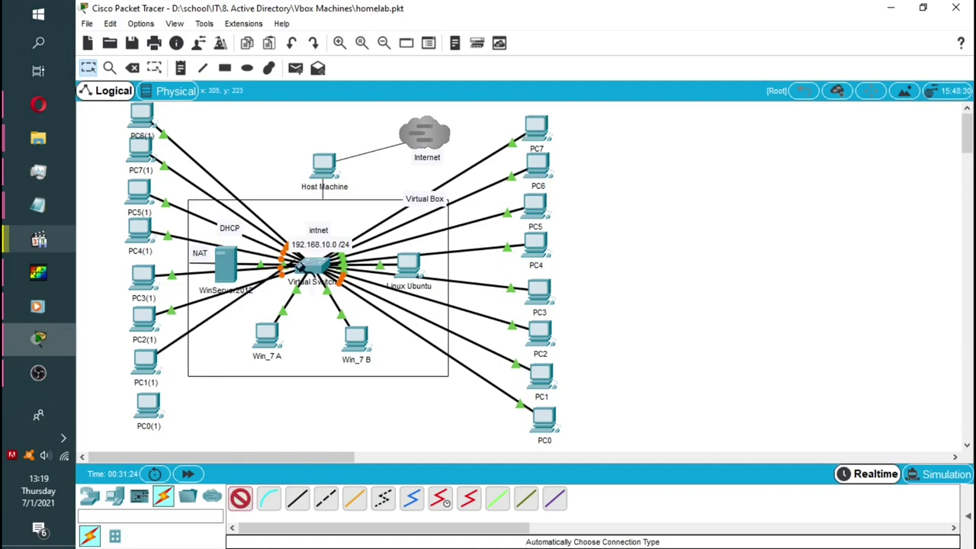
pyautogui.click(148, 407)
pyautogui.click(317, 265)
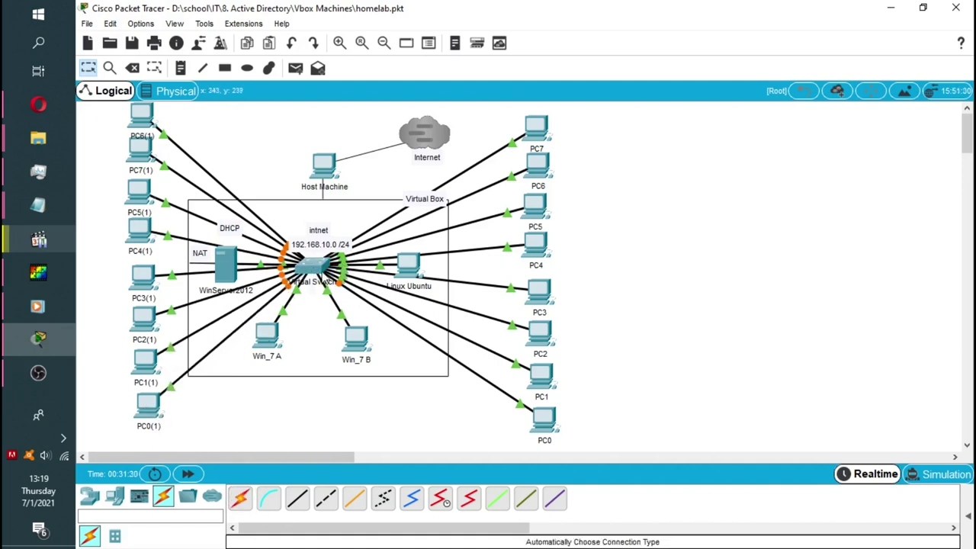
# - Examine the ports in the Virtual Switch's physical device view, widening its window, and close it
pyautogui.click(317, 266)
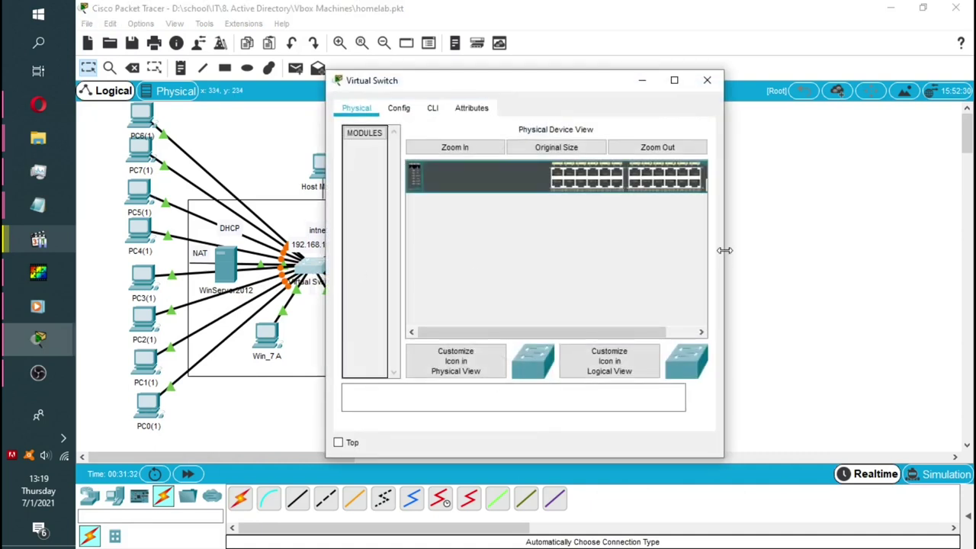
pyautogui.moveTo(722, 257); pyautogui.dragTo(867, 250)
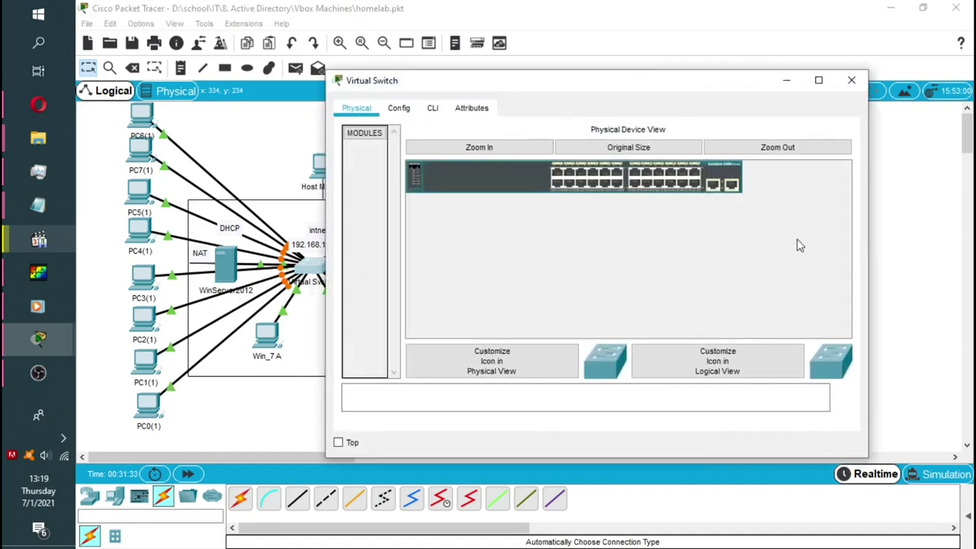
pyautogui.click(849, 83)
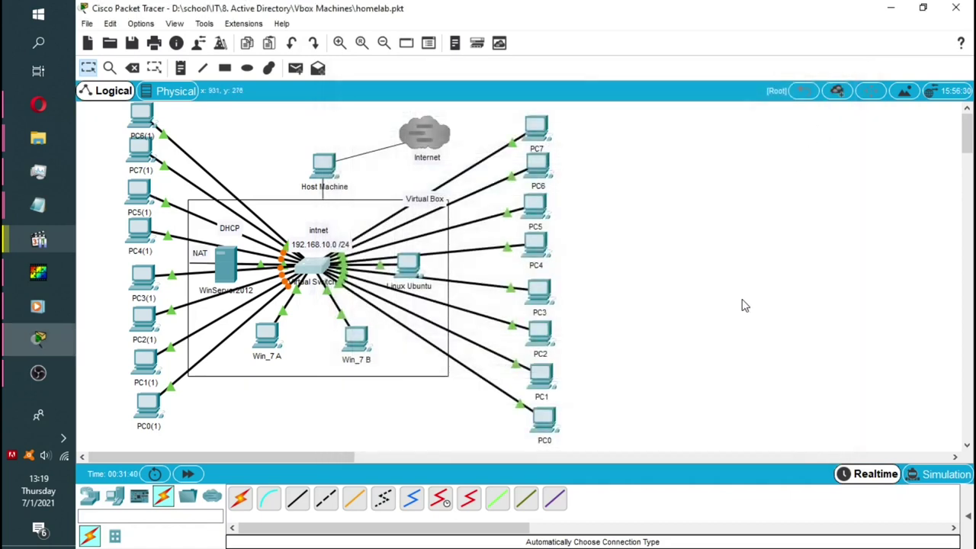
# - Switch PC7's IPv4 configuration from static to DHCP and close its window
pyautogui.click(535, 124)
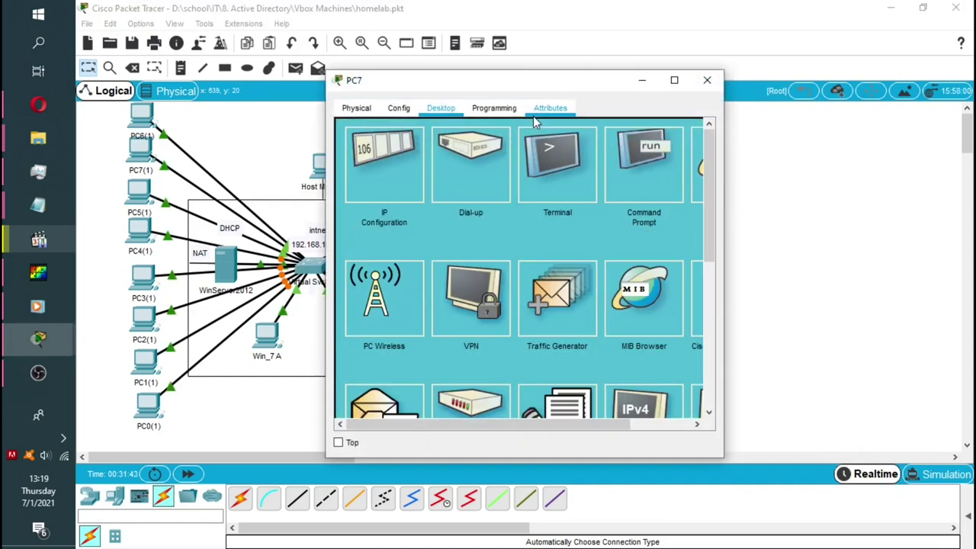
pyautogui.click(392, 176)
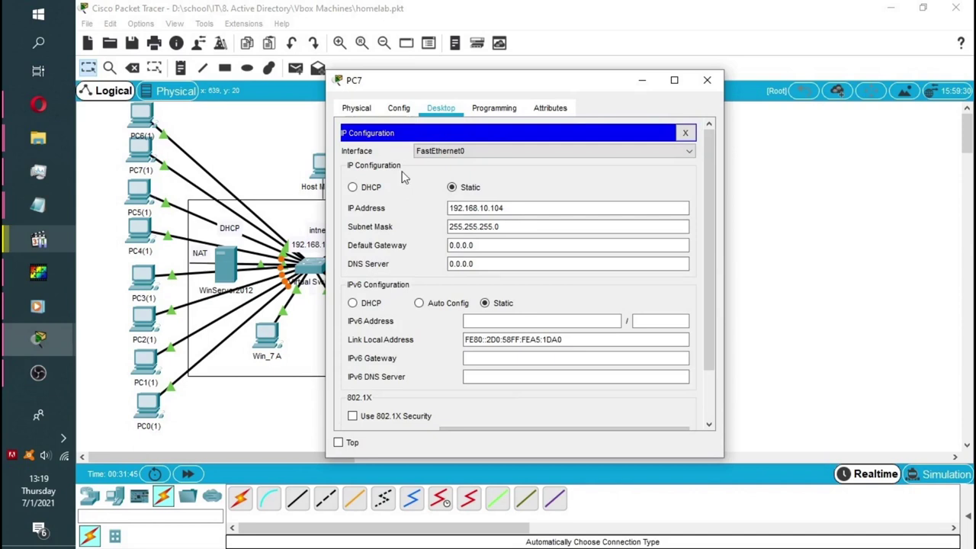
pyautogui.click(353, 188)
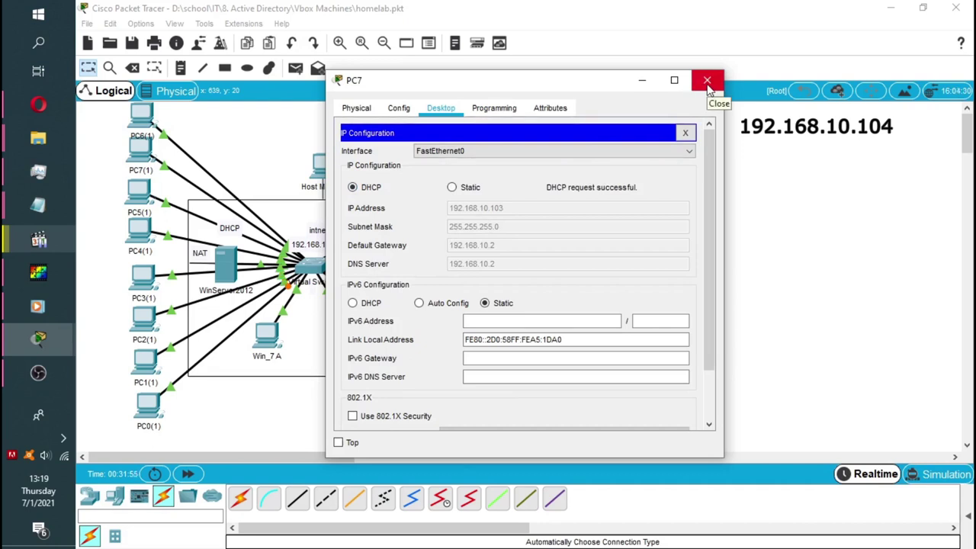
pyautogui.click(707, 81)
# - Switch PC6's IPv4 configuration from static to DHCP and close its window
pyautogui.click(544, 168)
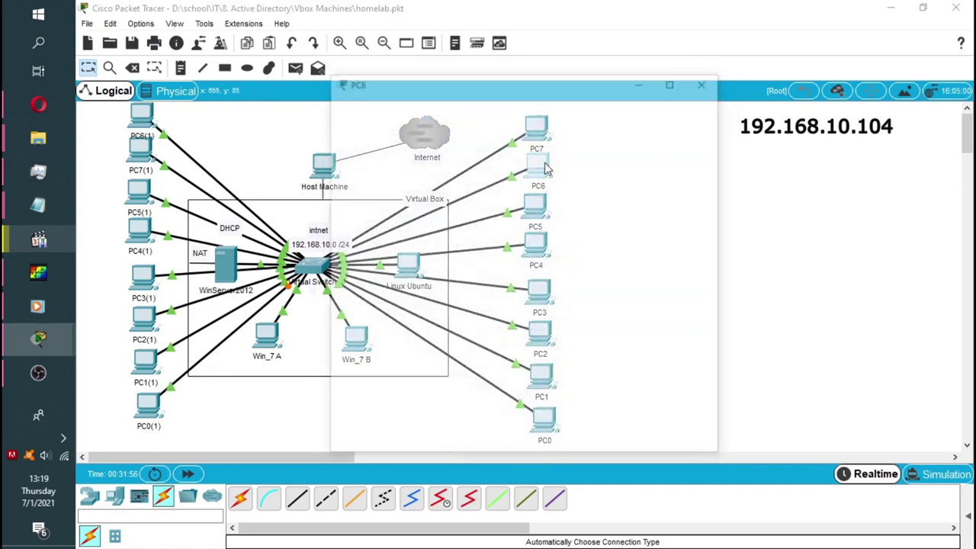
pyautogui.click(380, 167)
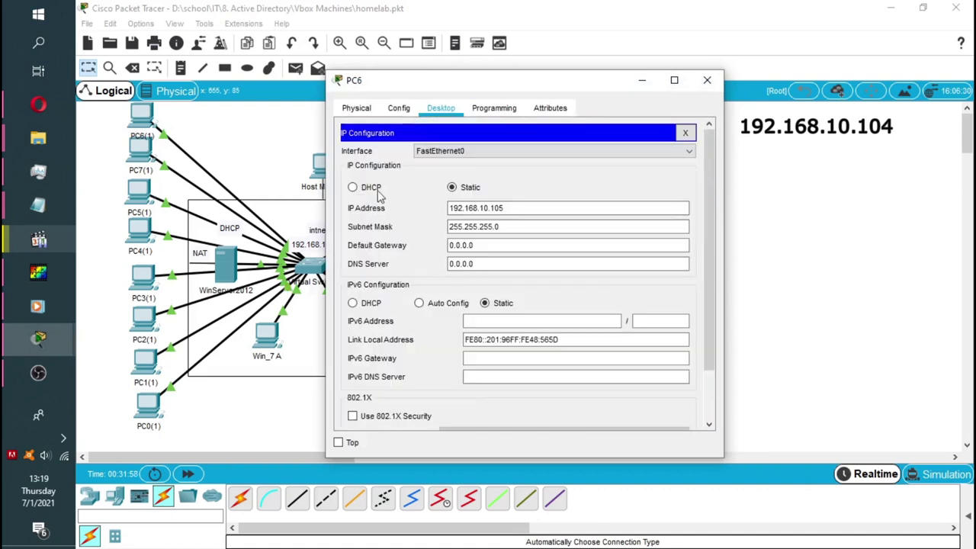
pyautogui.click(353, 189)
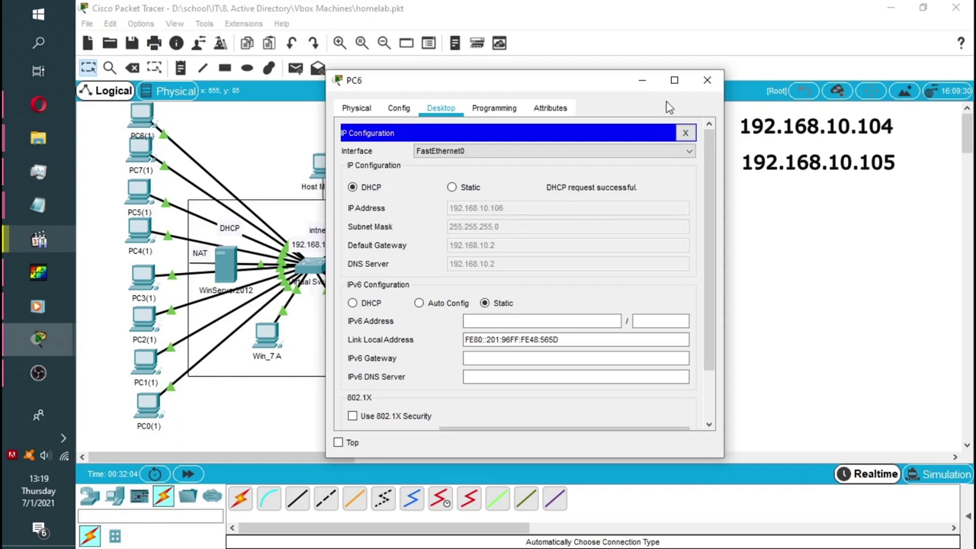
pyautogui.click(707, 80)
# - Switch PC5's IPv4 configuration to DHCP and close its window
pyautogui.click(539, 202)
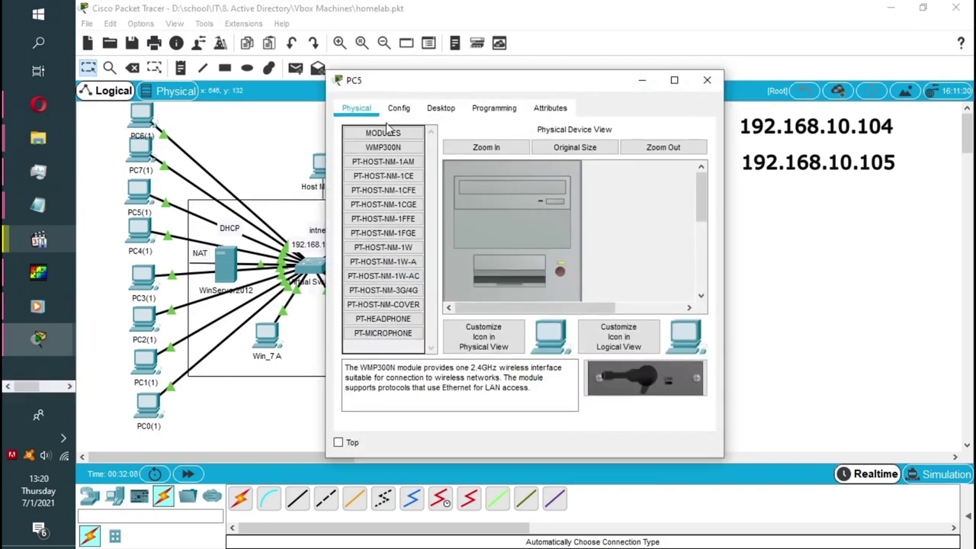
pyautogui.click(441, 107)
pyautogui.click(390, 160)
pyautogui.click(353, 187)
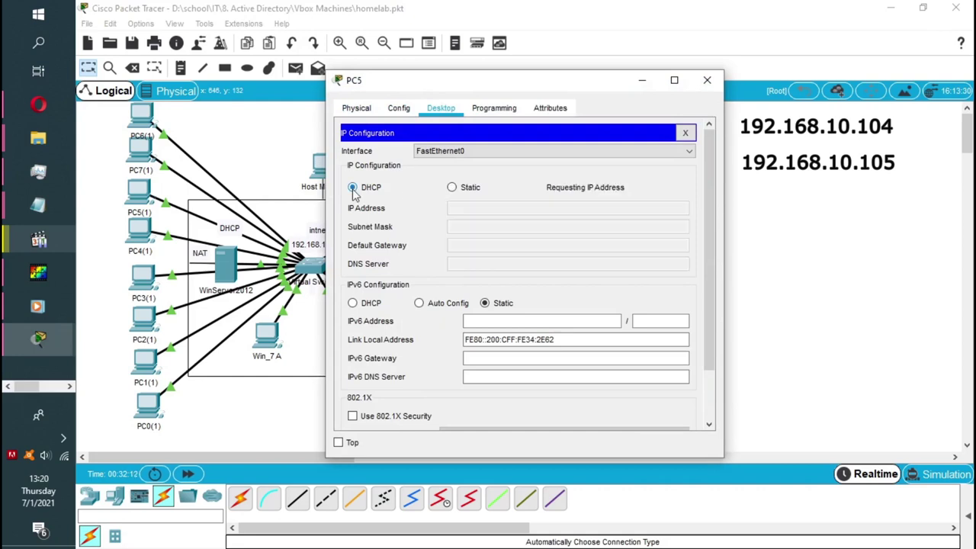
pyautogui.click(707, 80)
# - Run ipconfig in PC4's command prompt to check its current IP address, and close the PC4 window
pyautogui.click(543, 246)
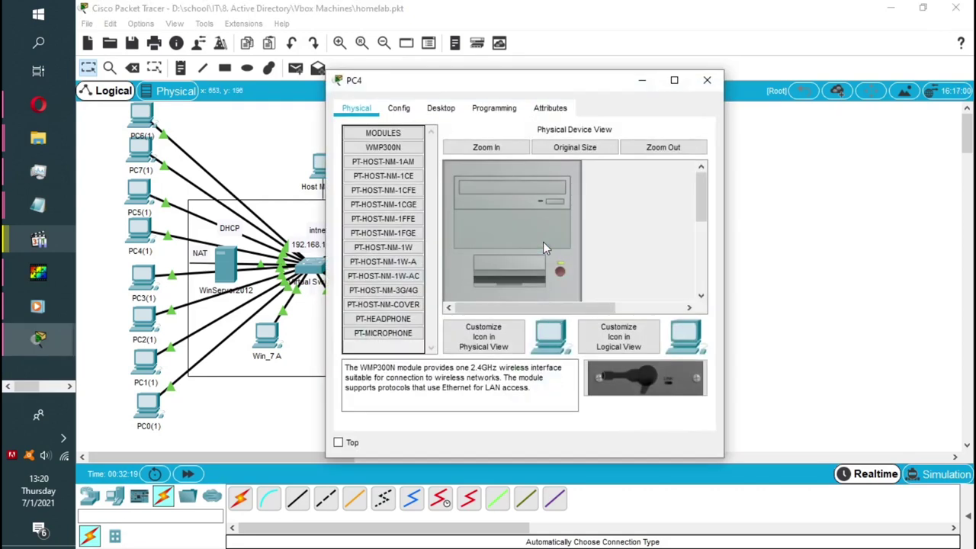
pyautogui.click(451, 114)
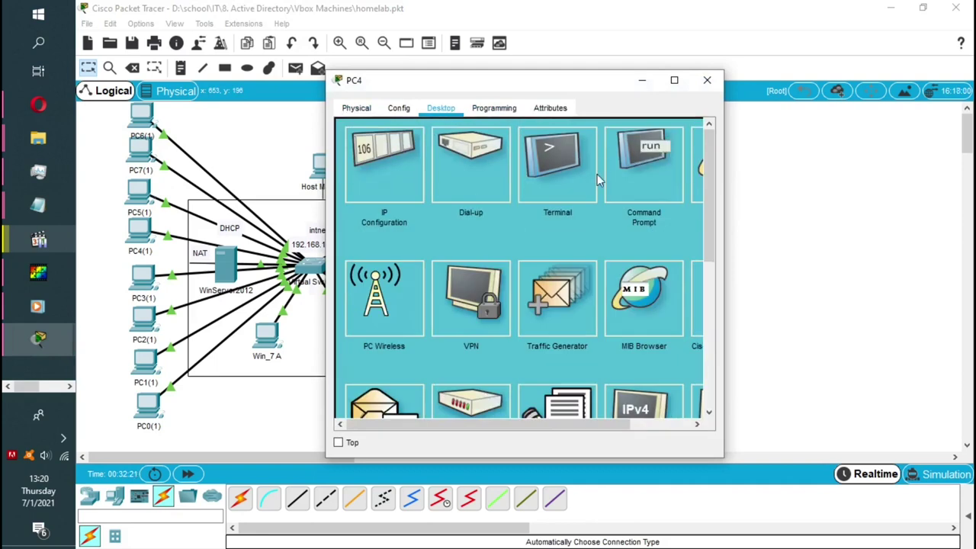
pyautogui.click(621, 179)
pyautogui.write('i')
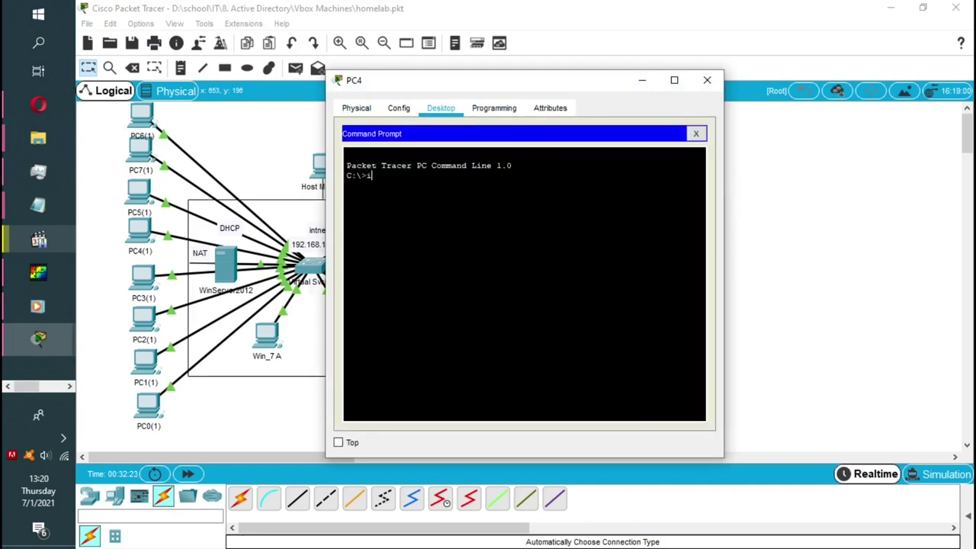
pyautogui.write('pconfig')
pyautogui.press('Return')
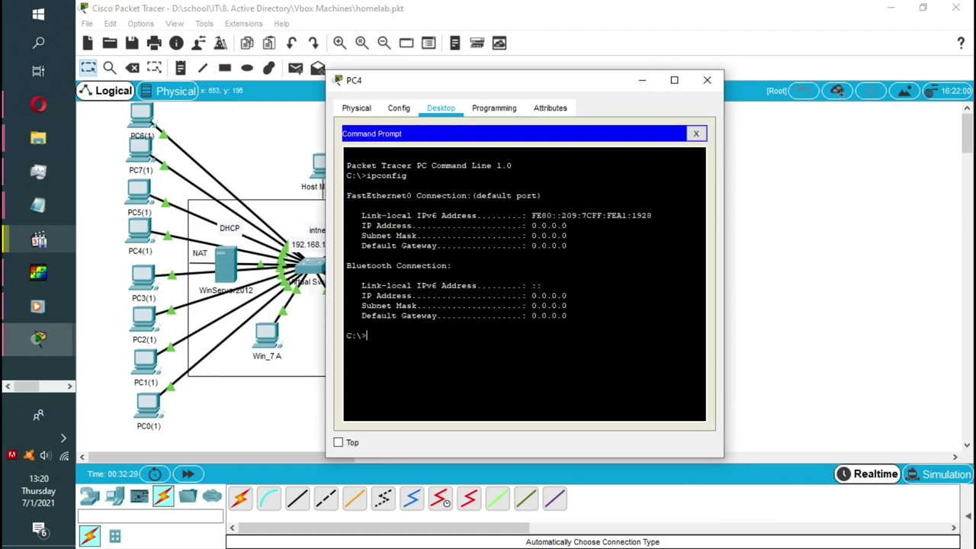
pyautogui.moveTo(569, 226); pyautogui.dragTo(527, 226)
pyautogui.click(706, 80)
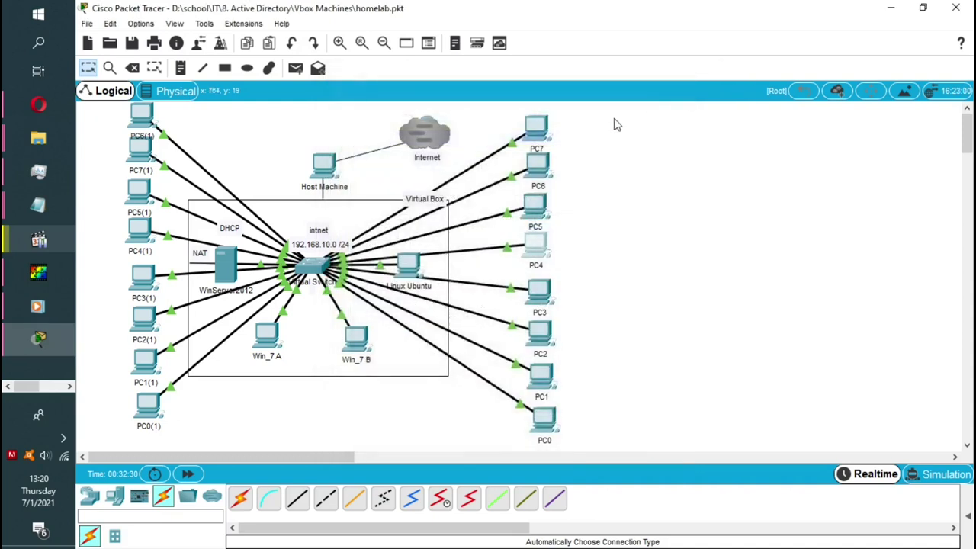
# - Switch PC4's IPv4 configuration to DHCP and close the IP configuration
pyautogui.click(534, 242)
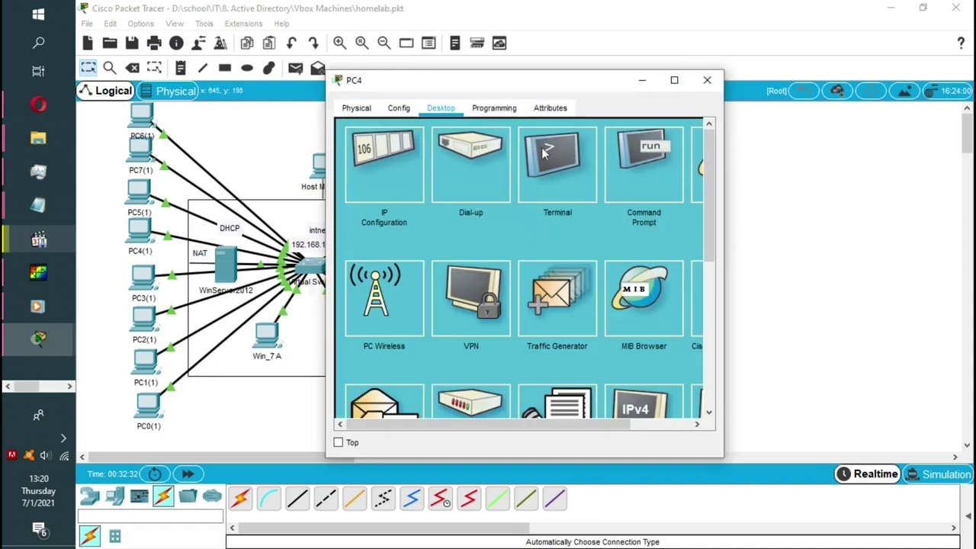
pyautogui.click(368, 166)
pyautogui.click(352, 187)
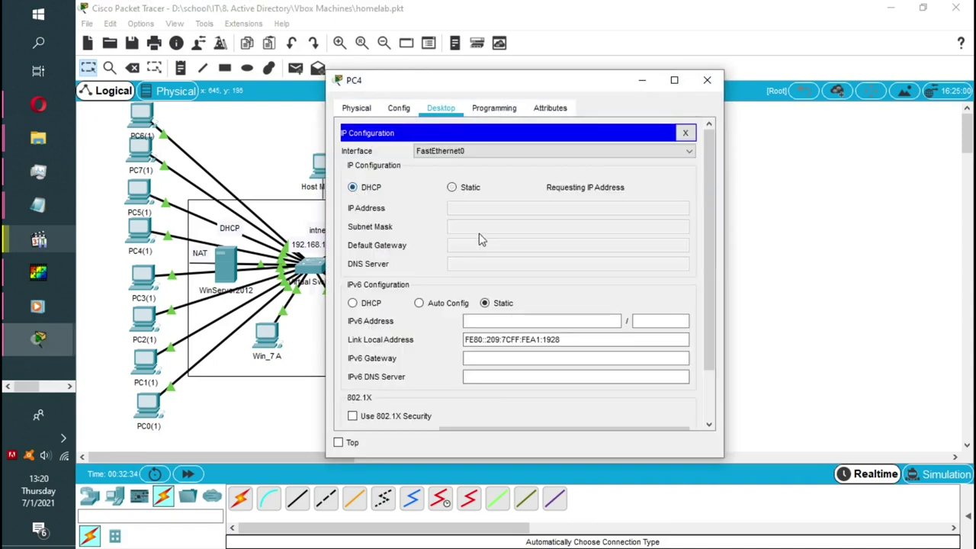
pyautogui.click(686, 135)
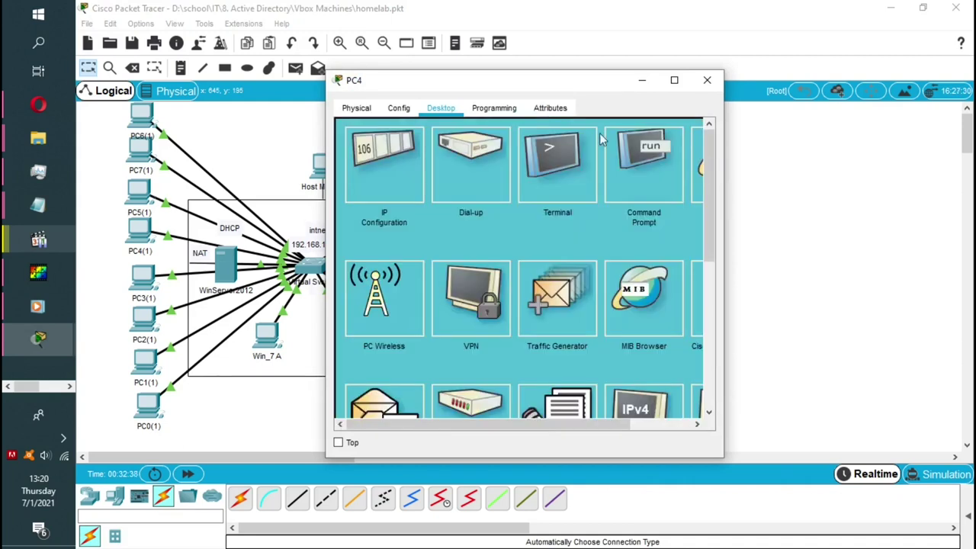
# - Run ipconfig again in PC4's command prompt to check its DHCP-assigned address, and close the PC4 window
pyautogui.click(642, 164)
pyautogui.press('Up')
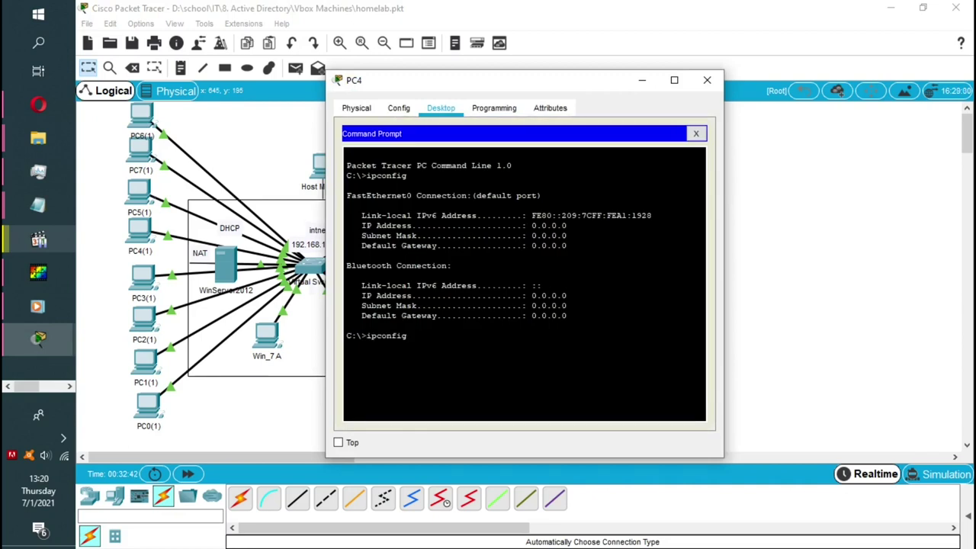
pyautogui.press('Return')
pyautogui.moveTo(611, 296); pyautogui.dragTo(652, 297)
pyautogui.moveTo(531, 305); pyautogui.dragTo(527, 327)
pyautogui.click(706, 80)
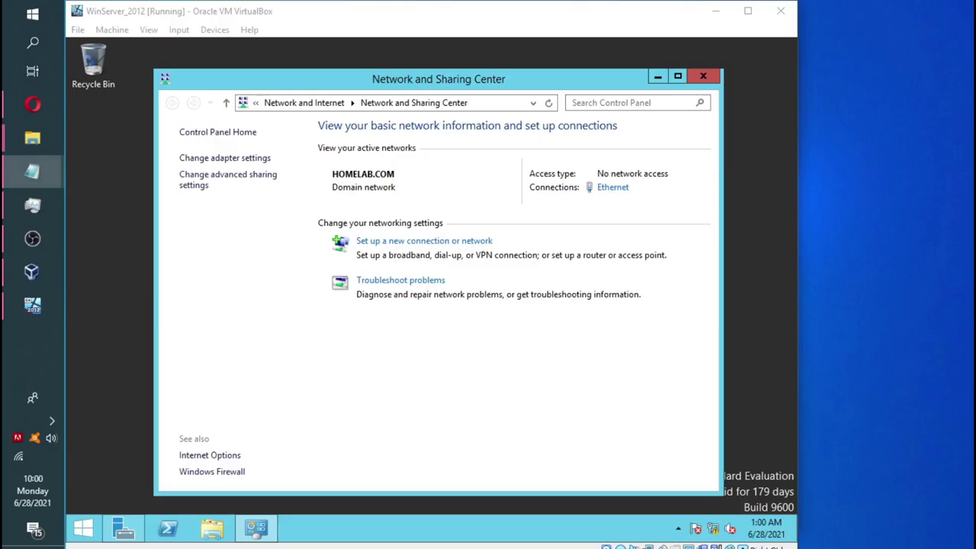
# - In the WinServer_2012 virtual machine, close Network and Sharing Center and open the DHCP console from Server Manager
pyautogui.click(703, 77)
pyautogui.click(123, 528)
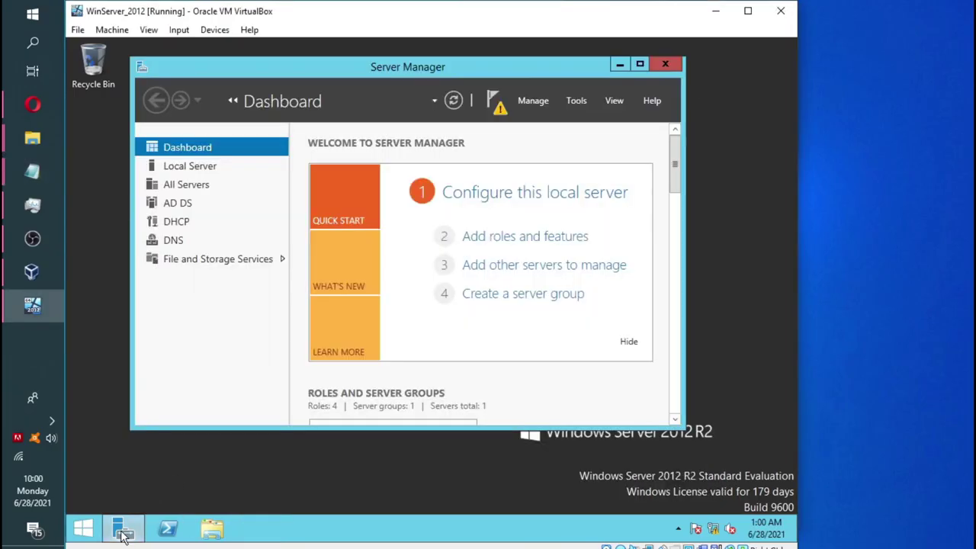
pyautogui.click(639, 64)
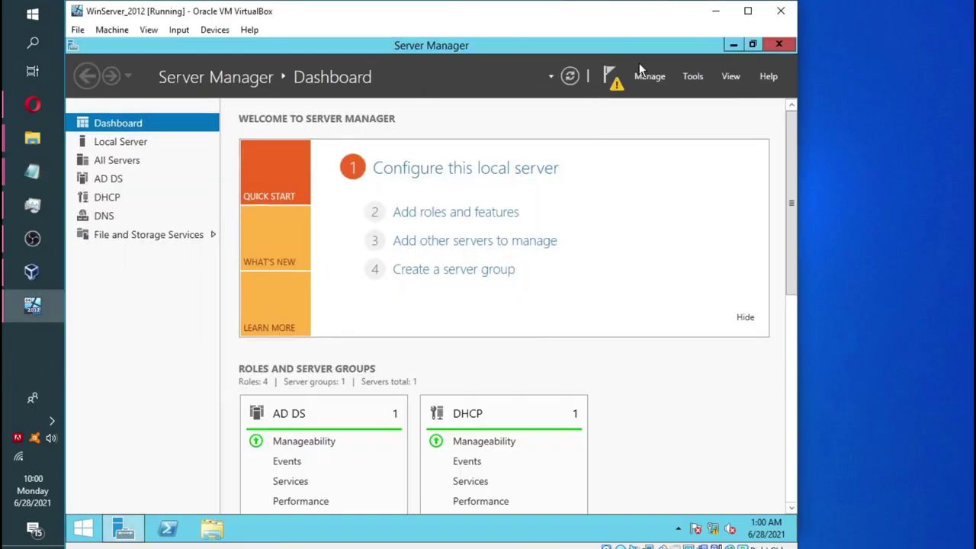
pyautogui.click(107, 200)
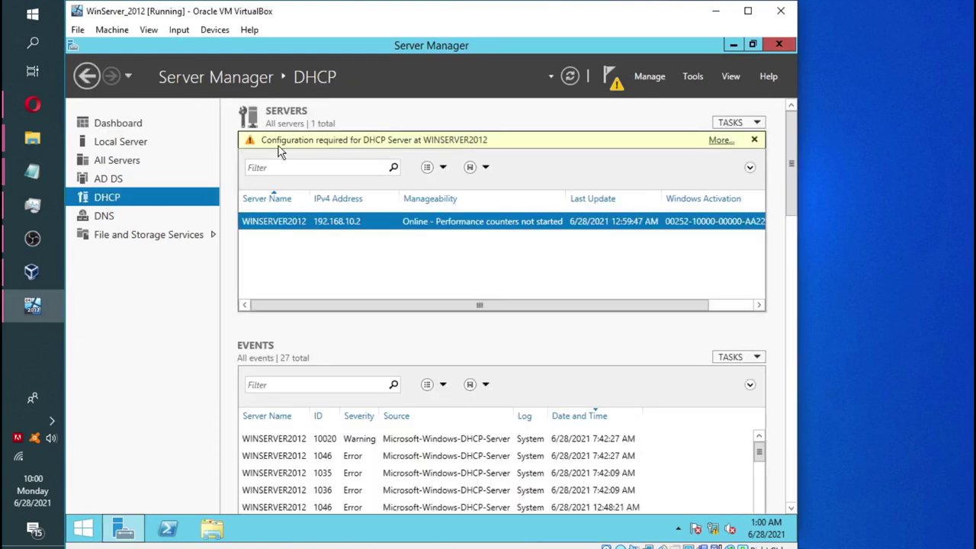
pyautogui.click(692, 76)
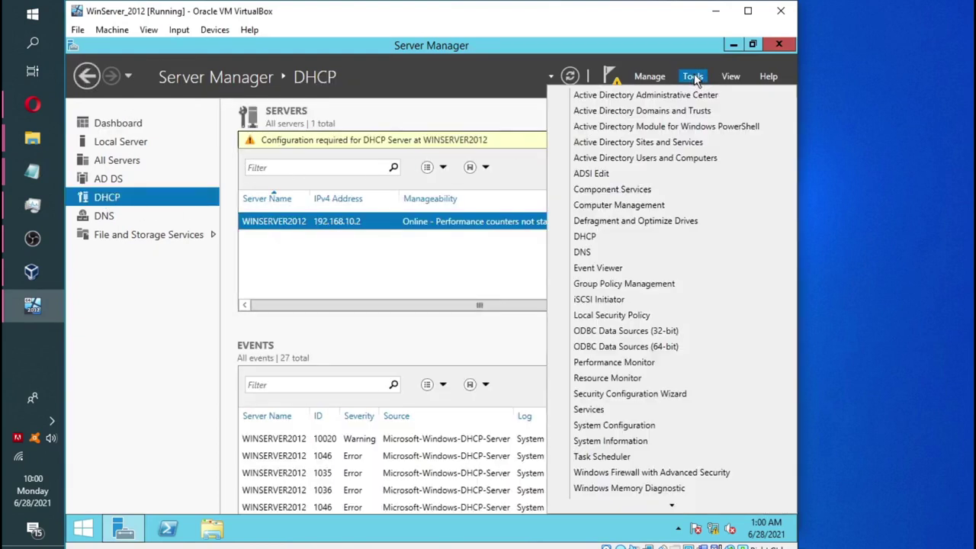
pyautogui.click(584, 236)
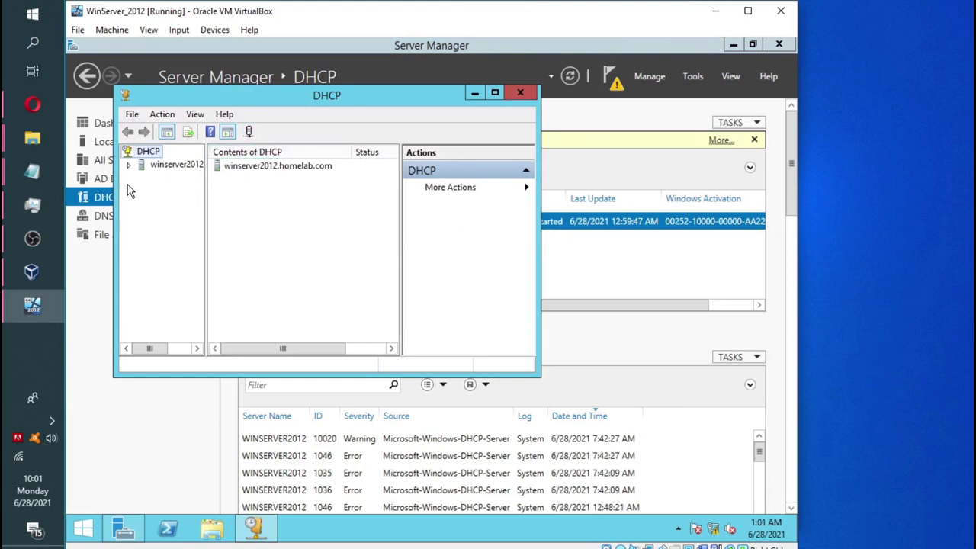
# - Expand the server's IPv4 node, examine its Server Options, Policies and Filters, and widen the DHCP console with Server Manager minimized
pyautogui.click(128, 167)
pyautogui.click(142, 179)
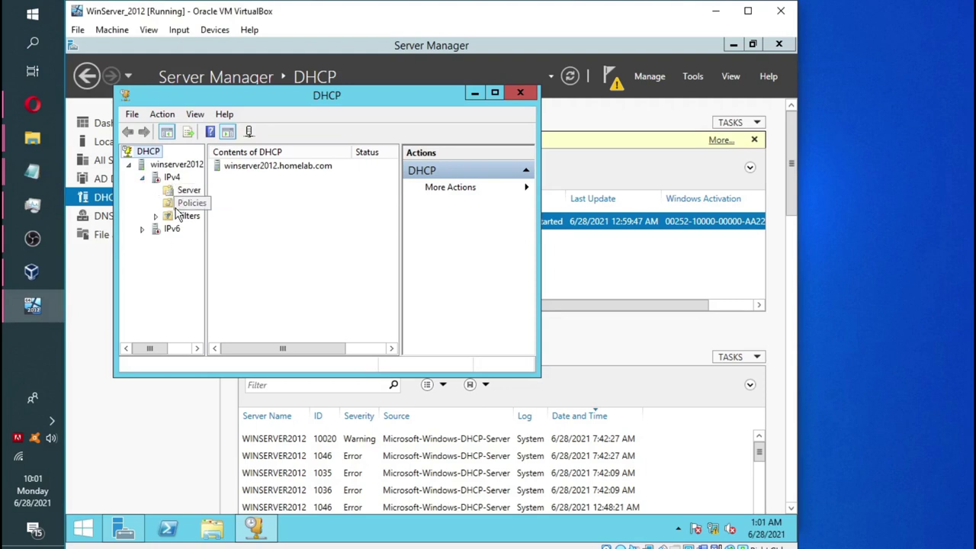
pyautogui.click(175, 193)
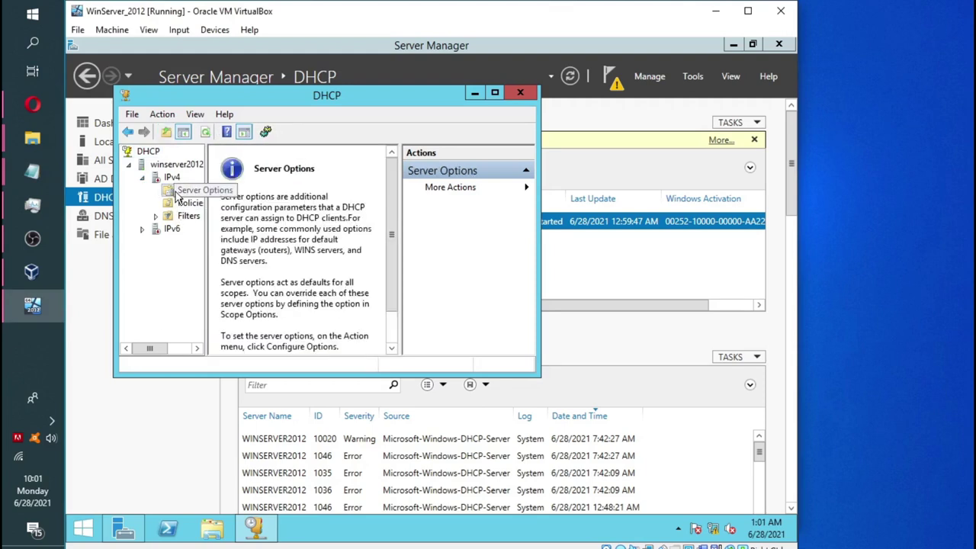
pyautogui.click(180, 203)
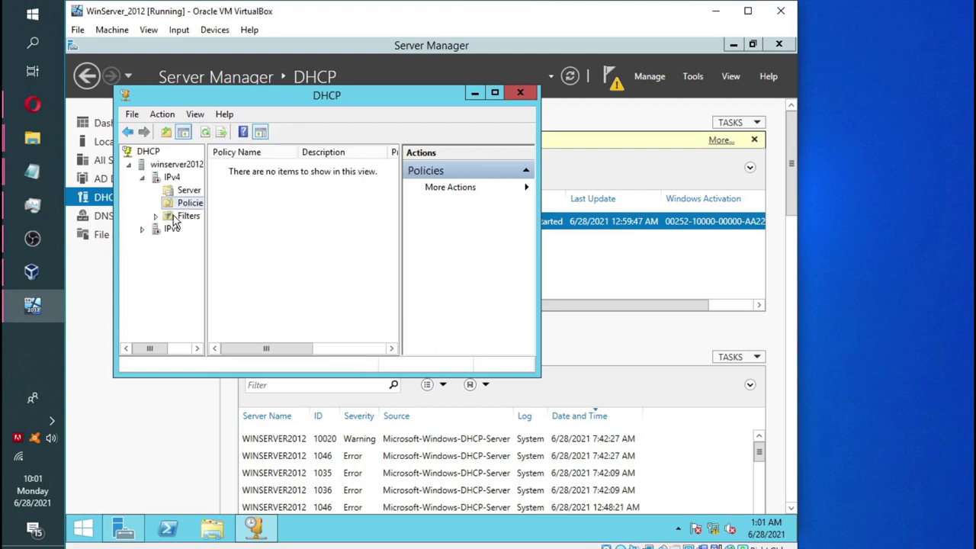
pyautogui.doubleClick(174, 217)
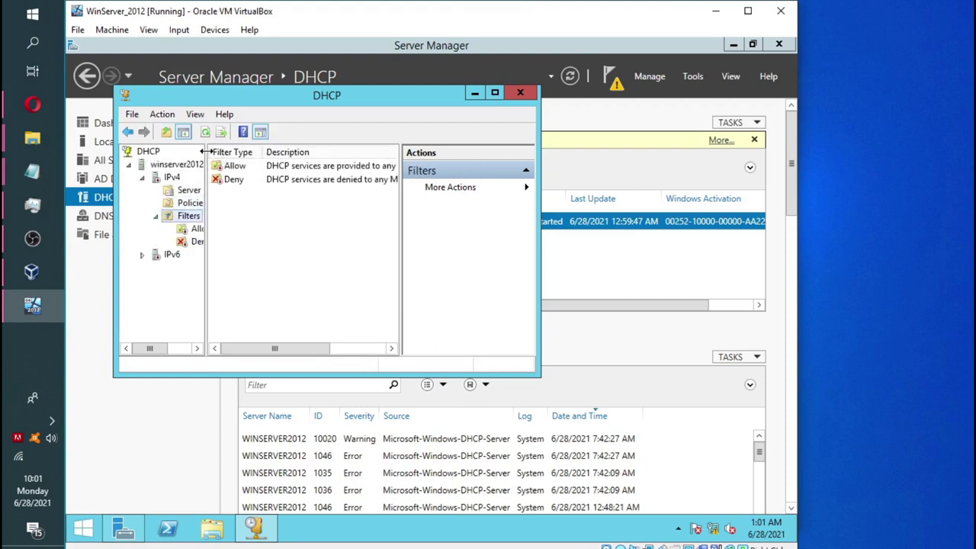
pyautogui.moveTo(206, 154); pyautogui.dragTo(258, 155)
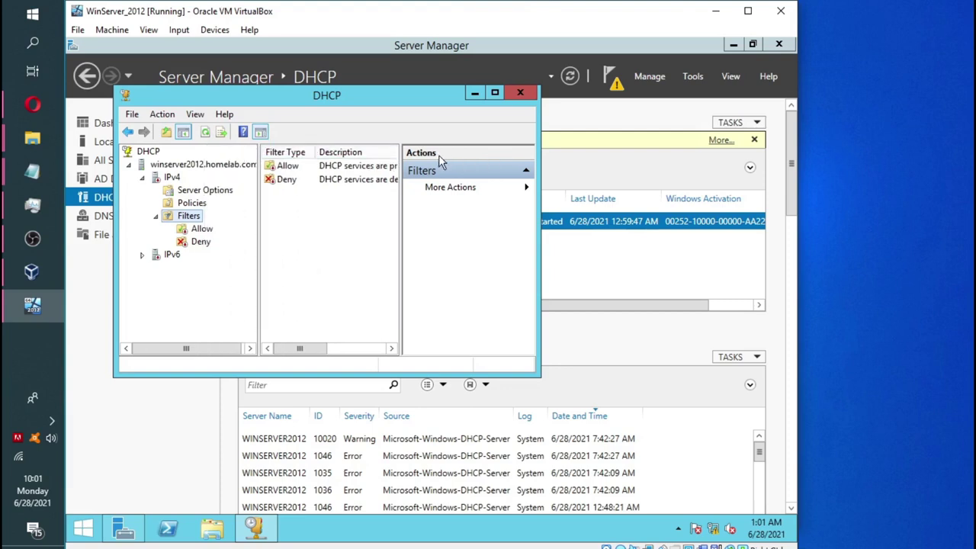
pyautogui.moveTo(539, 146); pyautogui.dragTo(707, 147)
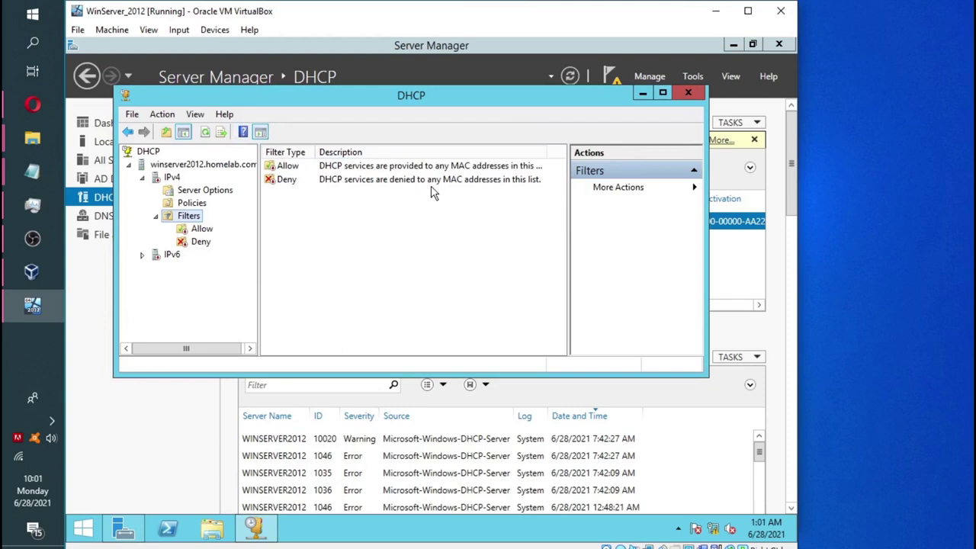
pyautogui.click(735, 46)
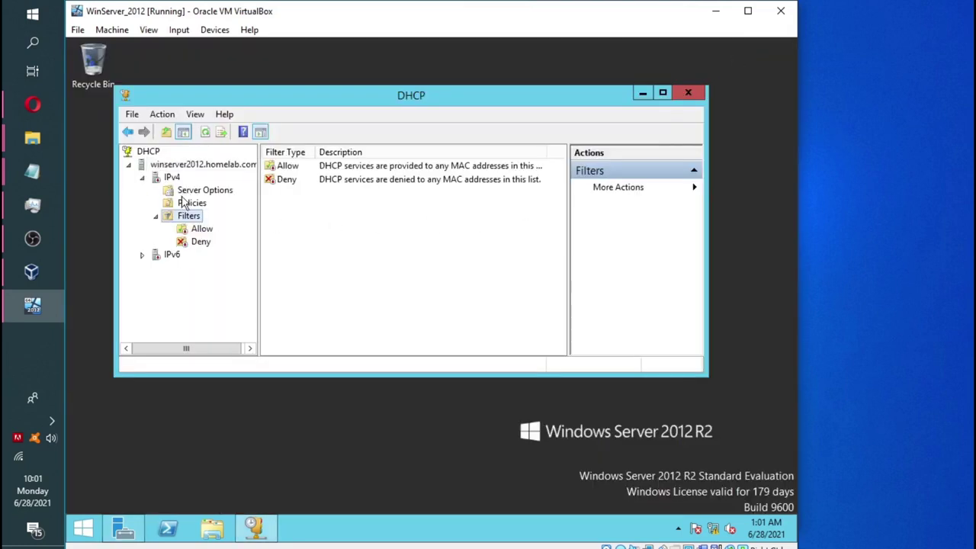
pyautogui.click(154, 216)
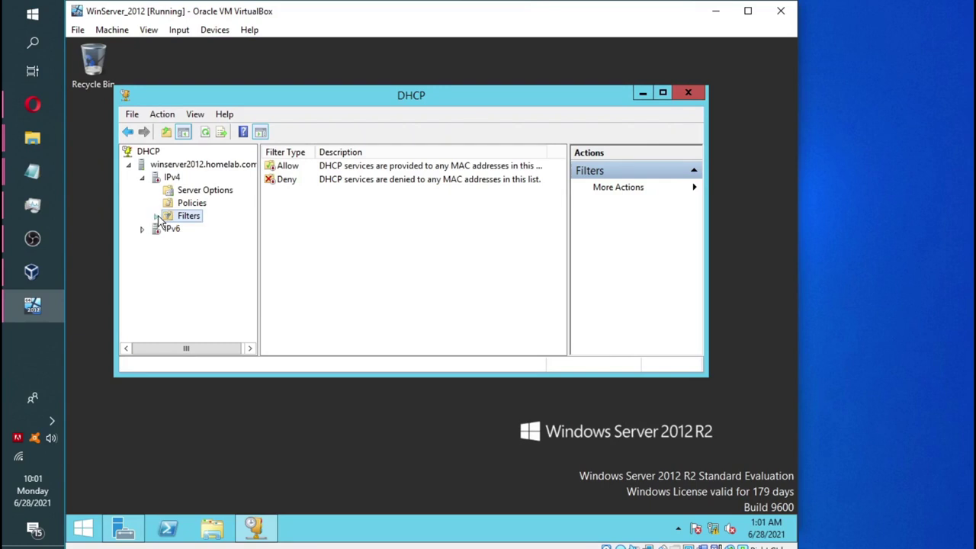
# - Start a new scope under the server's IPv4 node and name it HomelabScope
pyautogui.click(172, 177)
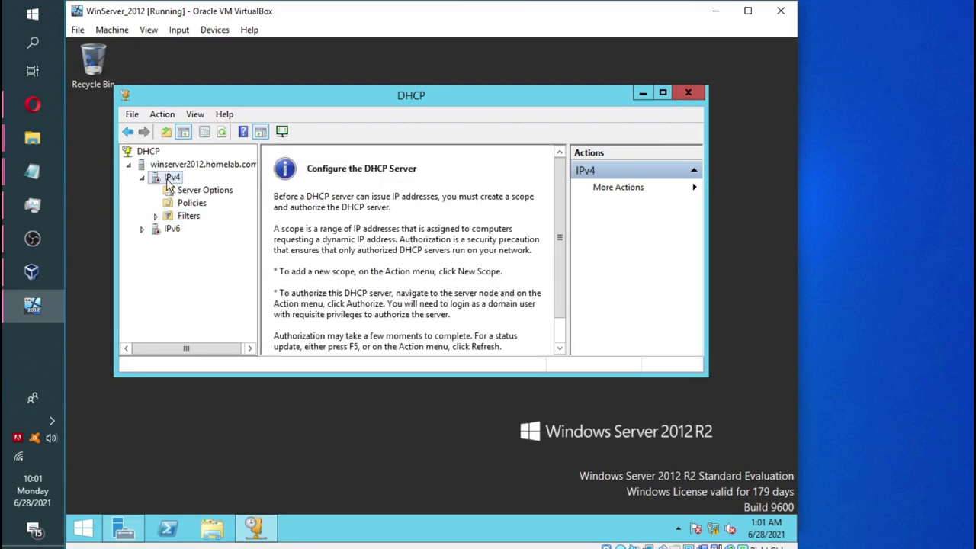
pyautogui.rightClick(169, 180)
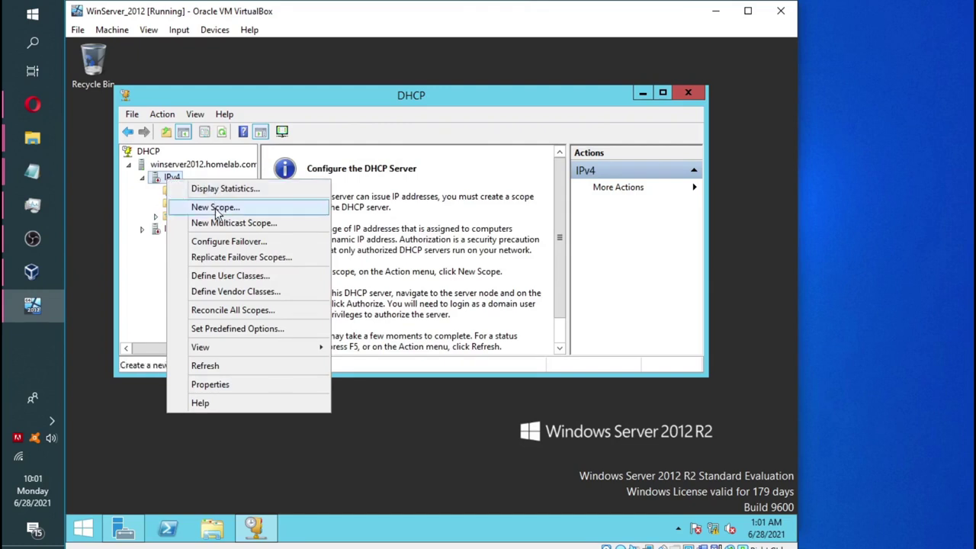
pyautogui.click(216, 207)
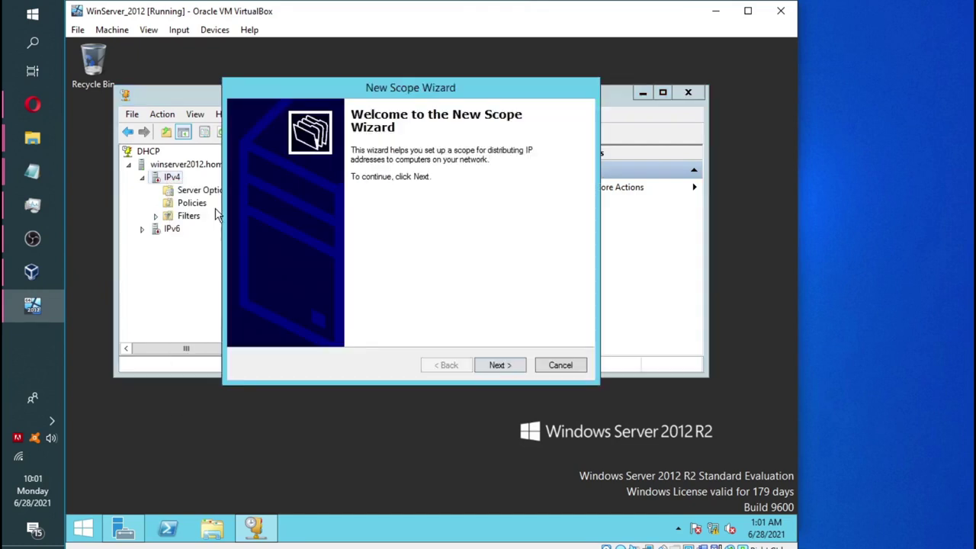
pyautogui.click(500, 365)
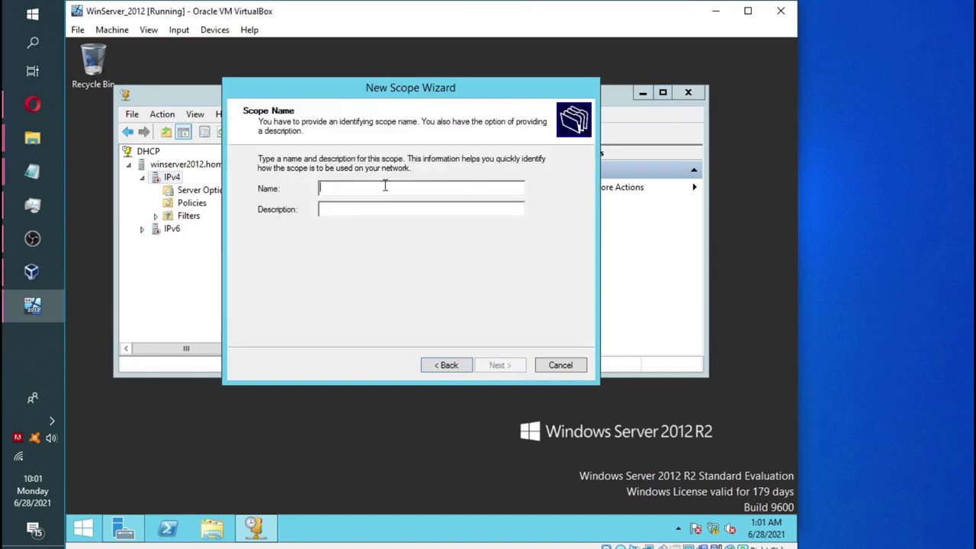
pyautogui.write('homela')
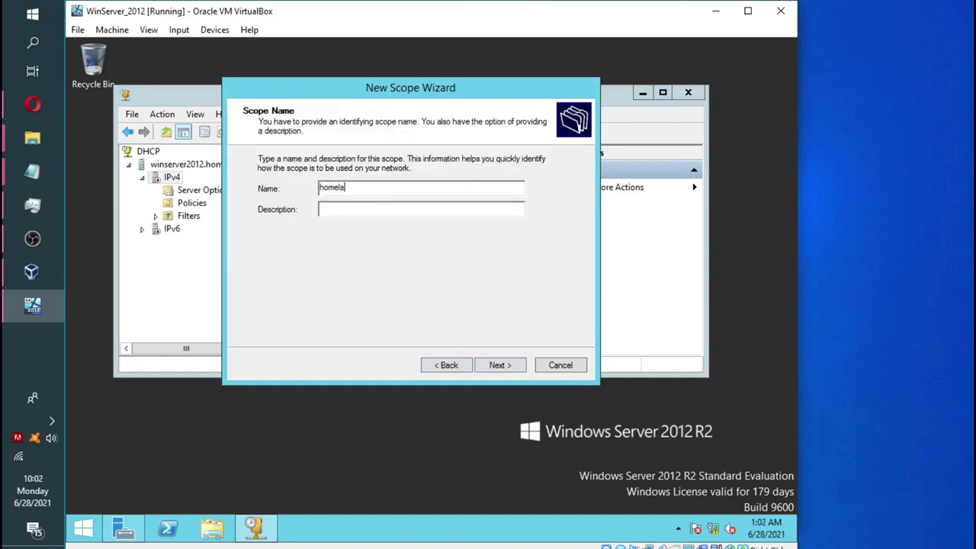
pyautogui.write('bScope')
pyautogui.click(323, 186)
pyautogui.press('BackSpace')
pyautogui.write('H')
pyautogui.click(496, 365)
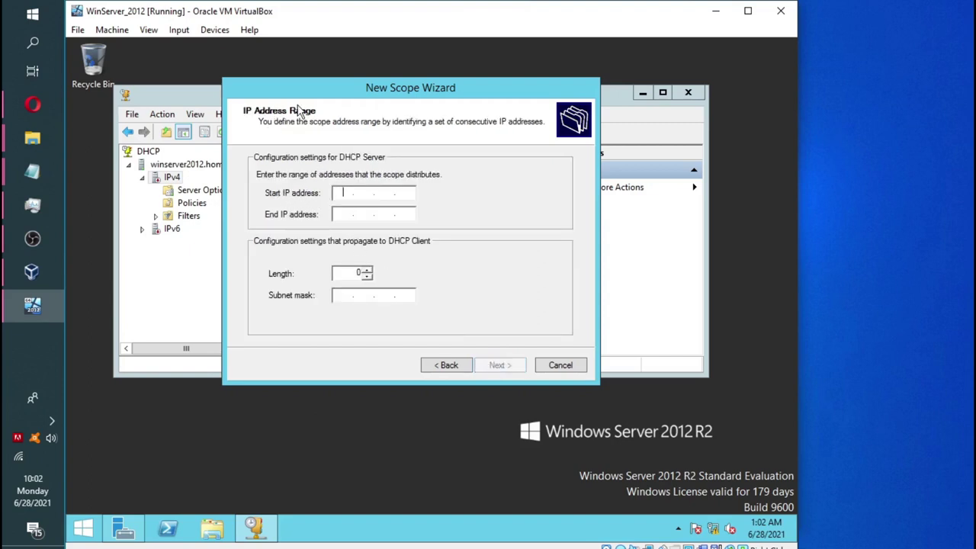
# - Set the scope's address range to start at 192.168.10.100 and end at 192.168.10.200
pyautogui.write('192.168.10.100')
pyautogui.click(352, 212)
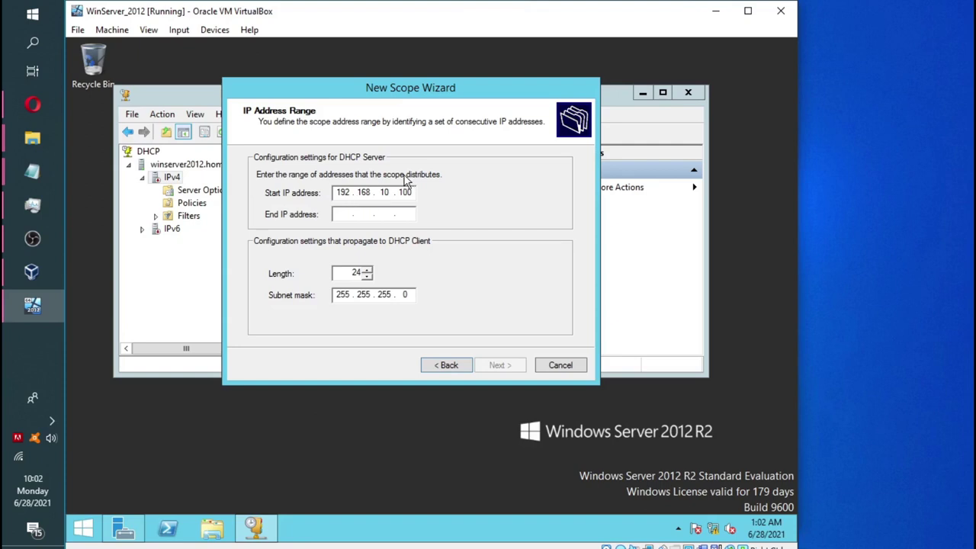
pyautogui.write('192 . ')
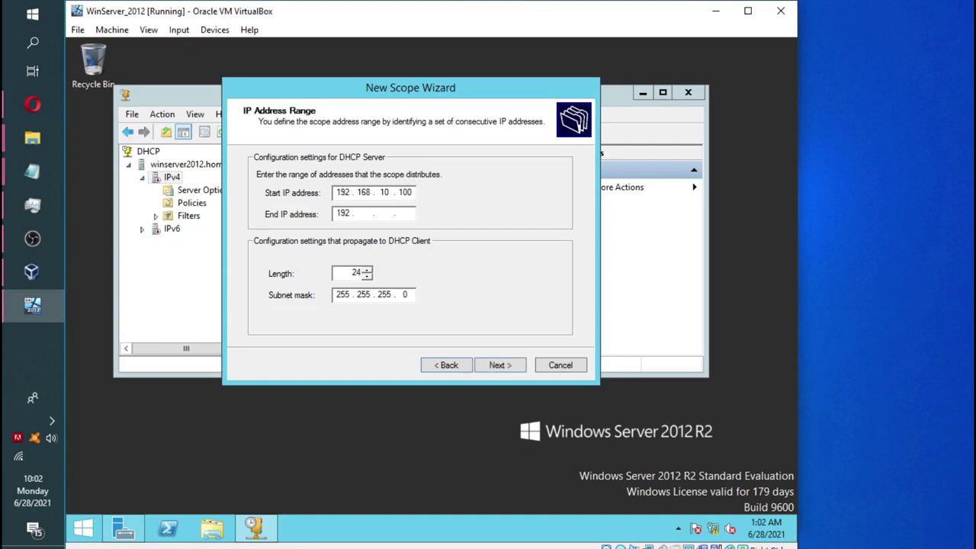
pyautogui.write('168 . 10')
pyautogui.click(408, 215)
pyautogui.write('200')
# - Try 0 as the third octet of the scope's subnet mask, and restore it to 255
pyautogui.doubleClick(383, 298)
pyautogui.write('0')
pyautogui.click(361, 272)
pyautogui.doubleClick(388, 294)
pyautogui.write('255')
pyautogui.click(357, 274)
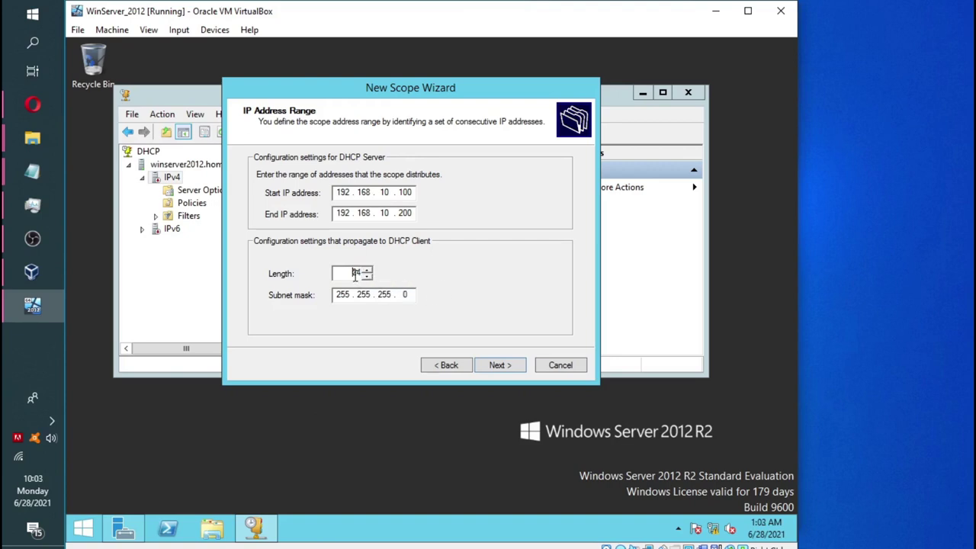
# - Accept the address range, leave the exclusions empty, and shorten the scope's lease duration in days
pyautogui.click(498, 366)
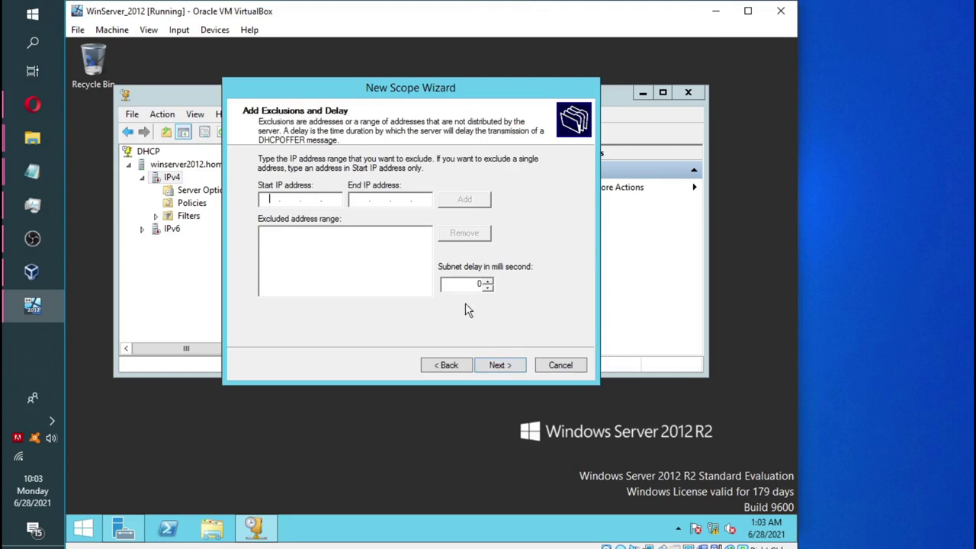
pyautogui.click(514, 370)
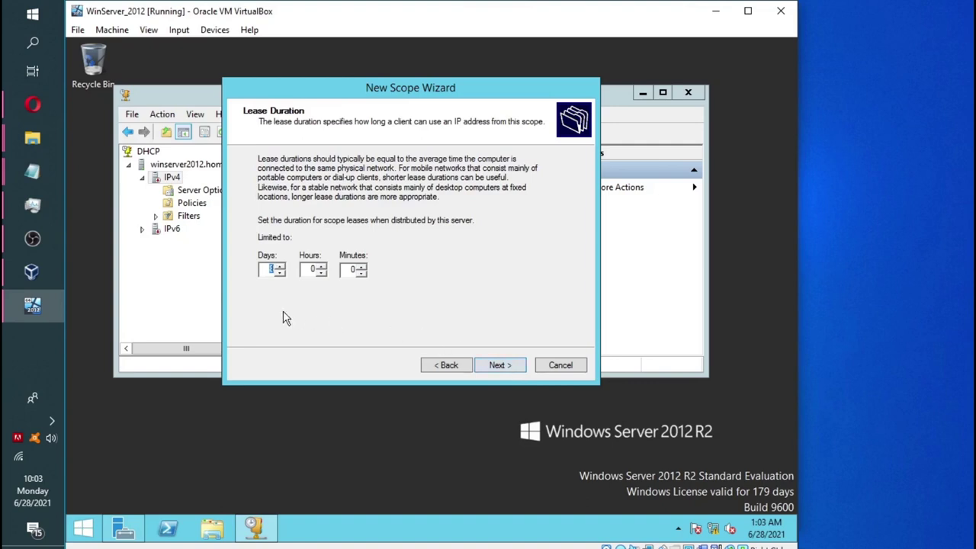
pyautogui.click(280, 273)
pyautogui.click(280, 273)
pyautogui.click(280, 273)
pyautogui.click(280, 273)
pyautogui.click(280, 273)
pyautogui.click(280, 272)
pyautogui.click(517, 369)
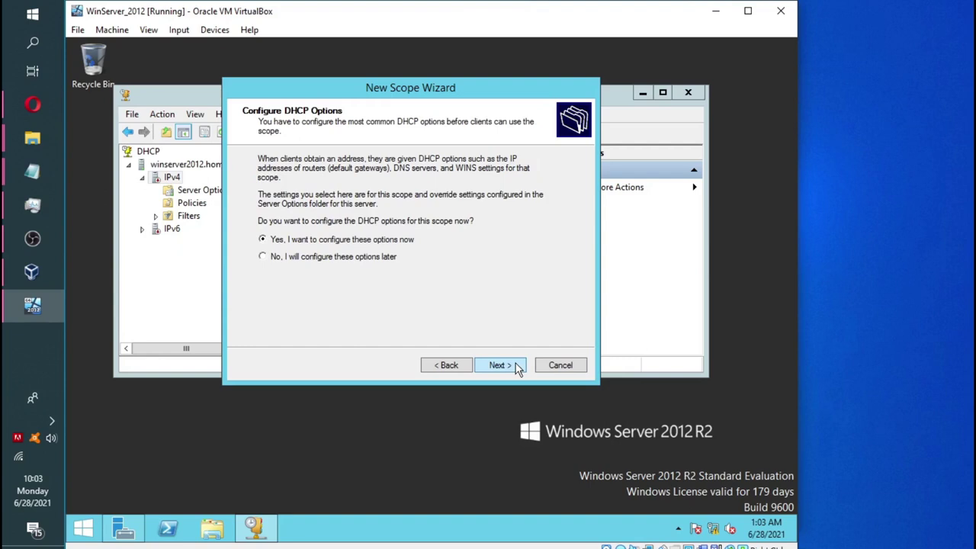
# - Choose to configure the DHCP options now and add 192.168.10.1 as the scope's default gateway
pyautogui.click(517, 369)
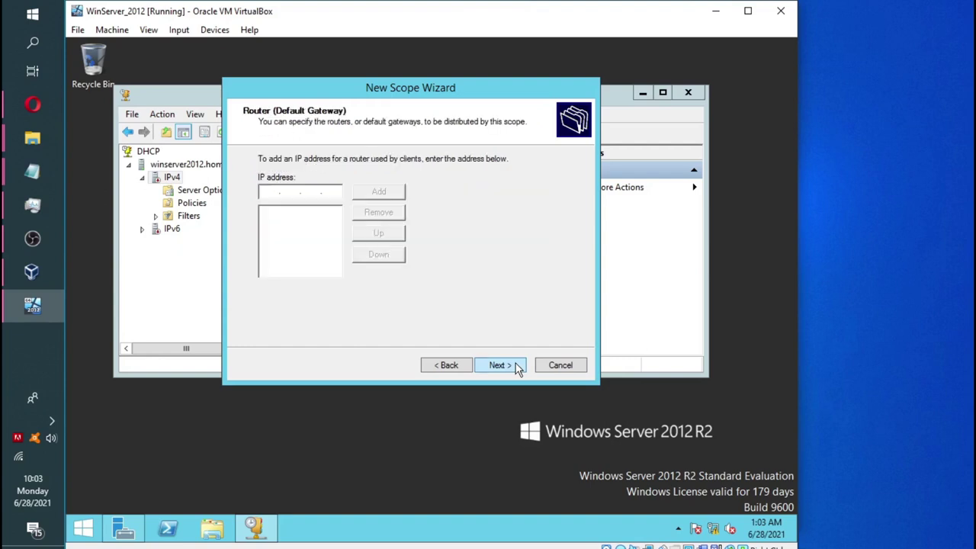
pyautogui.hotkey('alt', 'Tab')
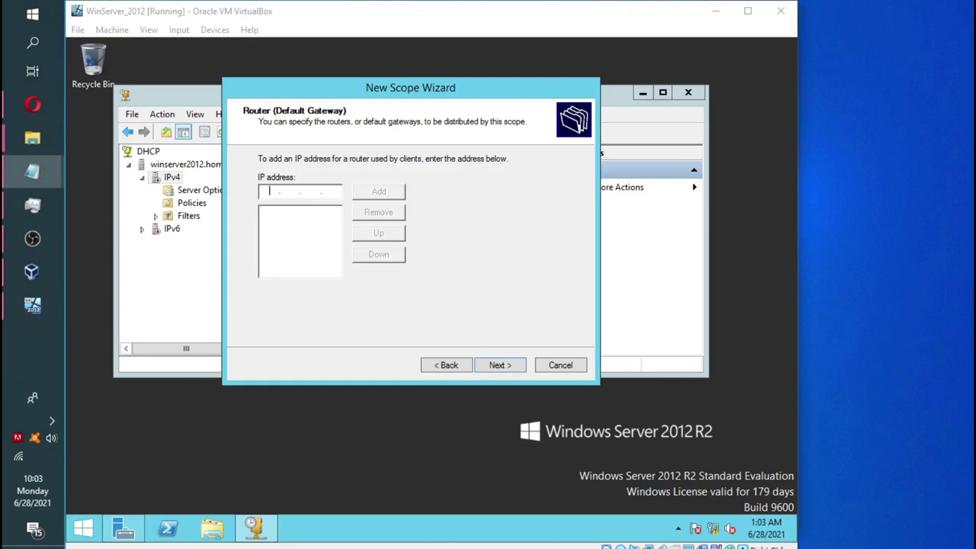
pyautogui.click(389, 213)
pyautogui.write('192.168.')
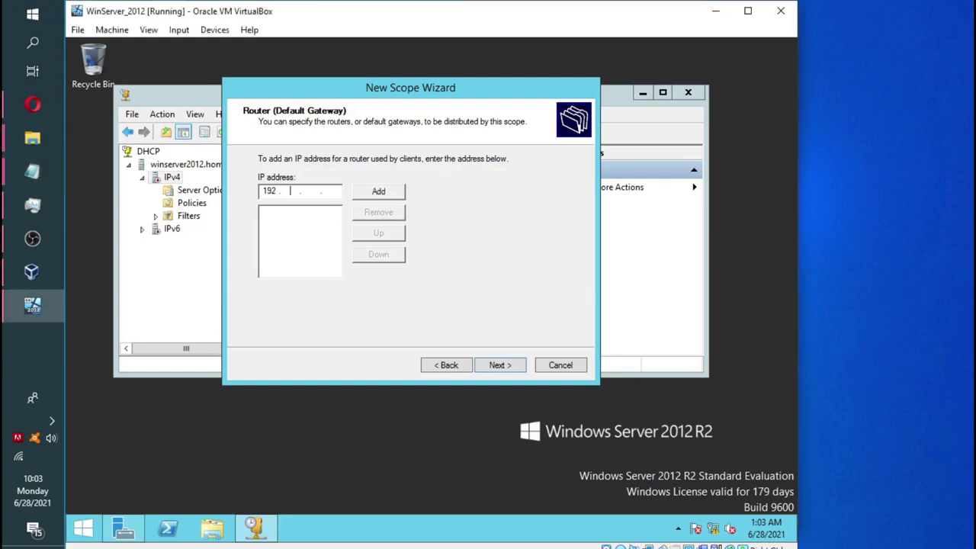
pyautogui.write('0.1')
pyautogui.press('Left')
pyautogui.press('Left')
pyautogui.press('Left')
pyautogui.write('1')
pyautogui.click(381, 193)
pyautogui.click(503, 367)
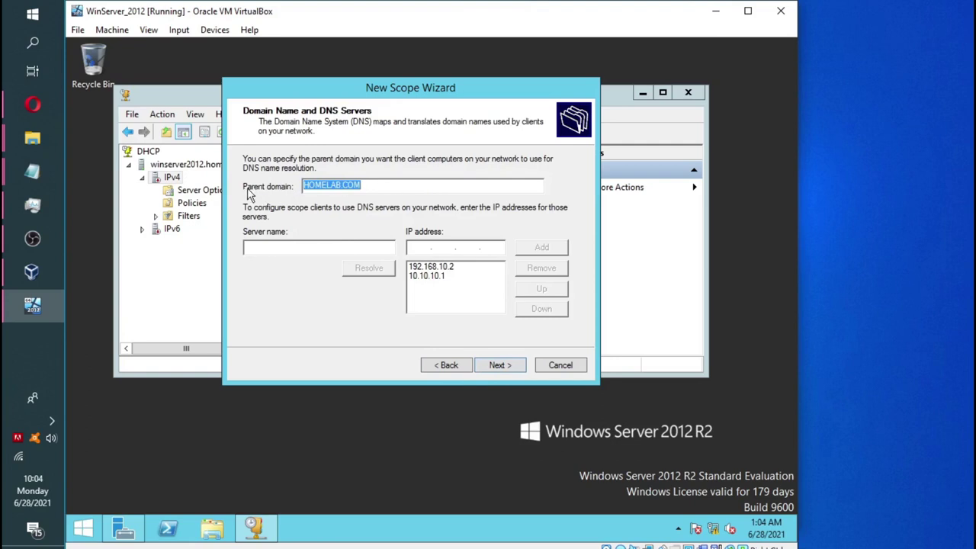
# - Remove 10.10.10.1 from the scope's DNS servers and add the same address back
pyautogui.click(425, 246)
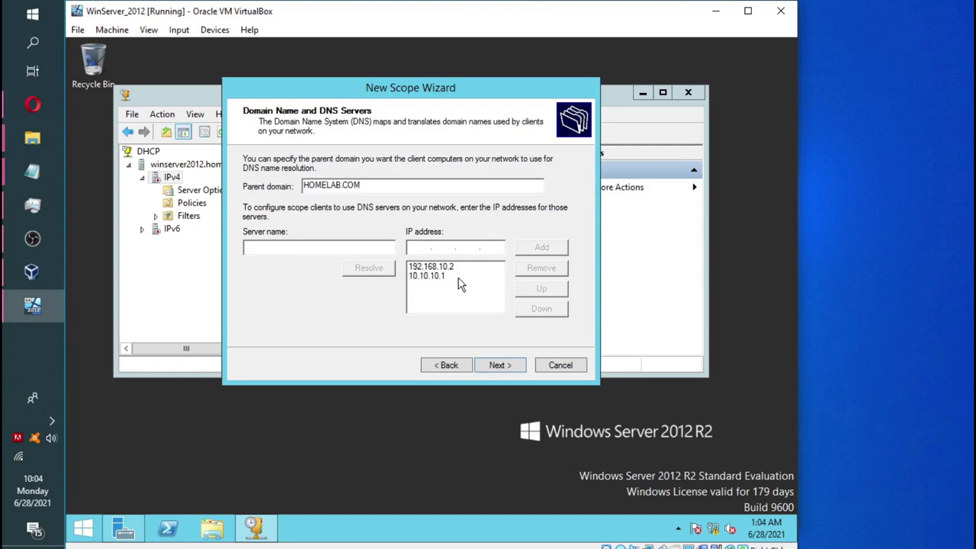
pyautogui.write('2')
pyautogui.press('BackSpace')
pyautogui.click(434, 278)
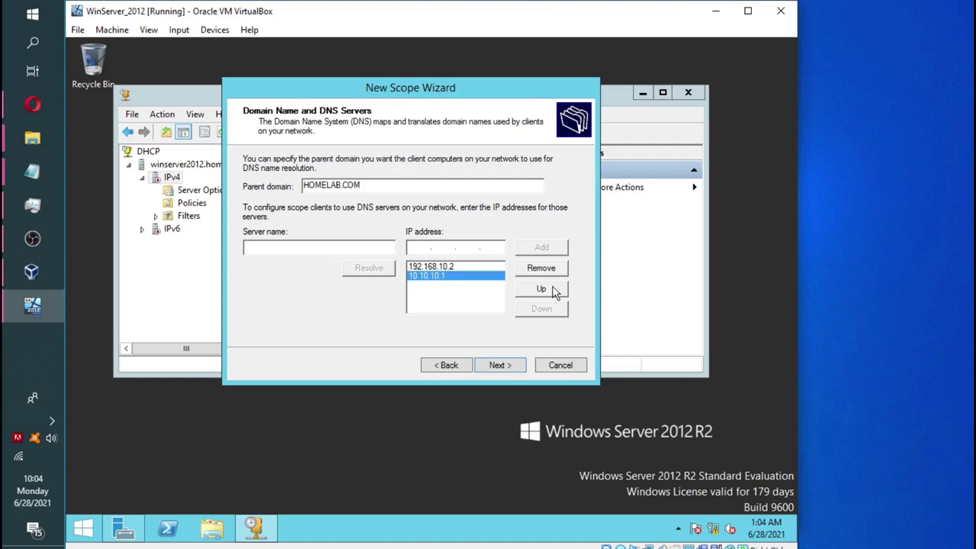
pyautogui.click(545, 270)
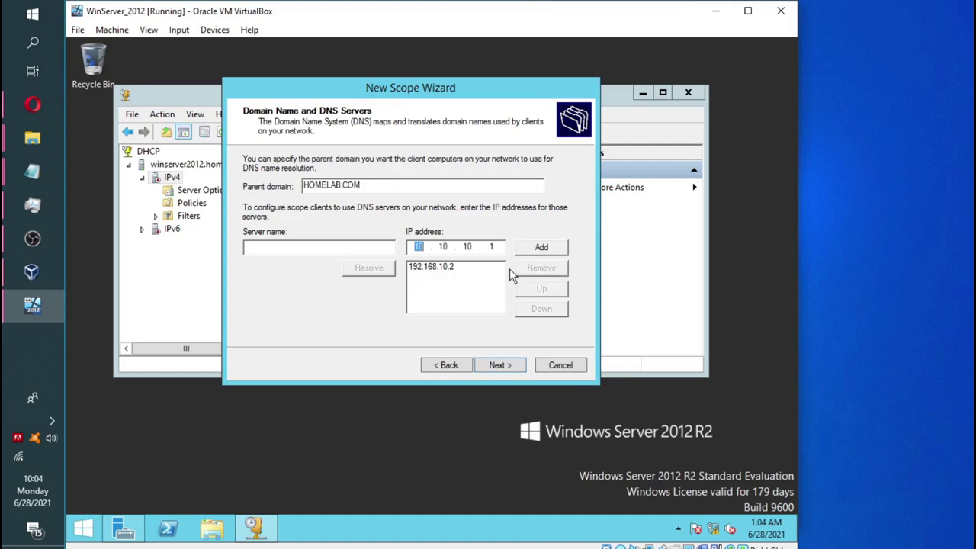
pyautogui.click(549, 252)
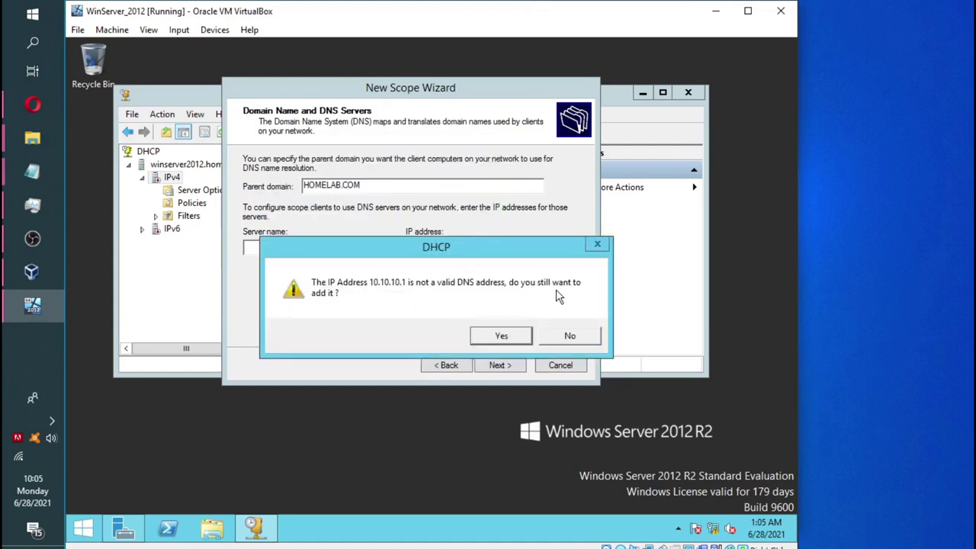
pyautogui.click(500, 335)
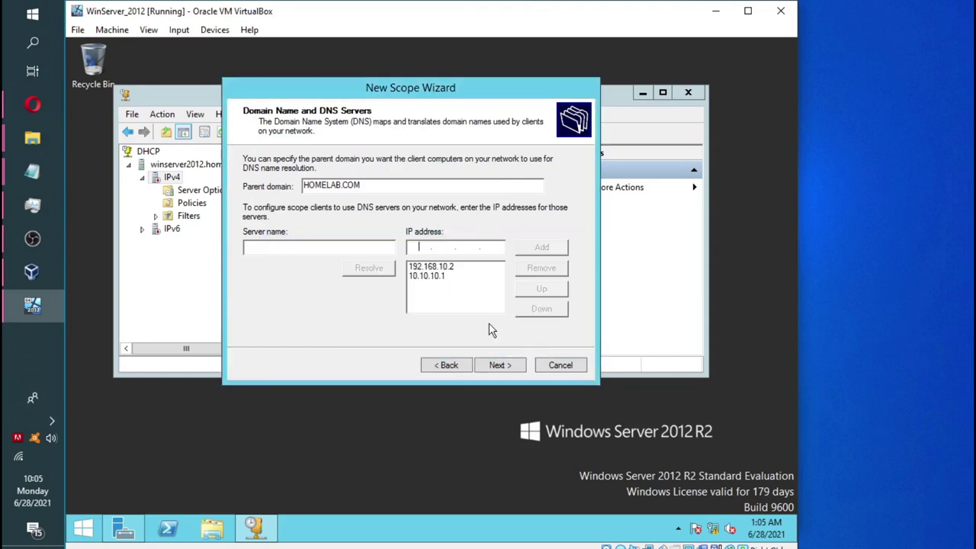
# - Move 192.168.10.2 below 10.10.10.1 in the DNS server order, and return it to first place
pyautogui.click(435, 267)
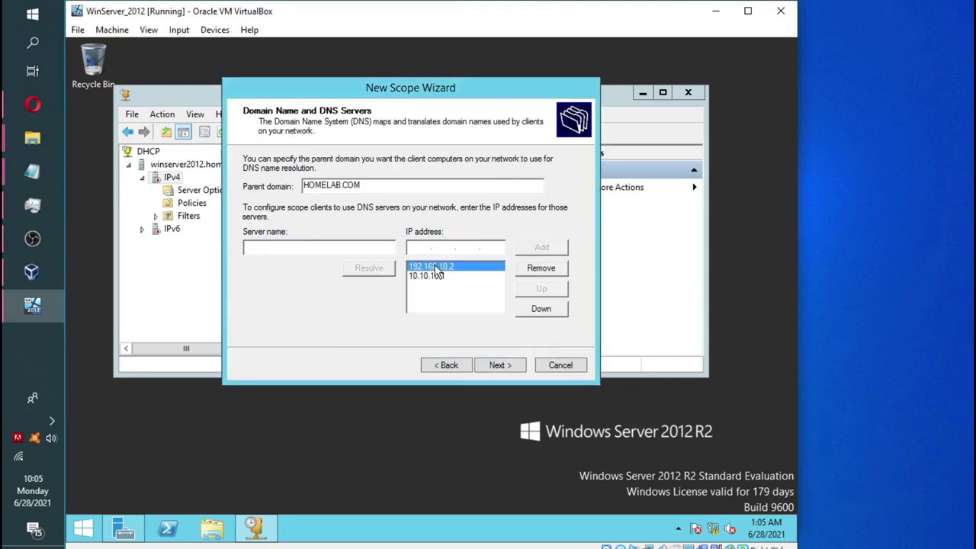
pyautogui.click(538, 313)
pyautogui.click(536, 291)
# - Accept the domain and DNS settings, leave the WINS servers empty, and finish the scope with immediate activation
pyautogui.click(500, 365)
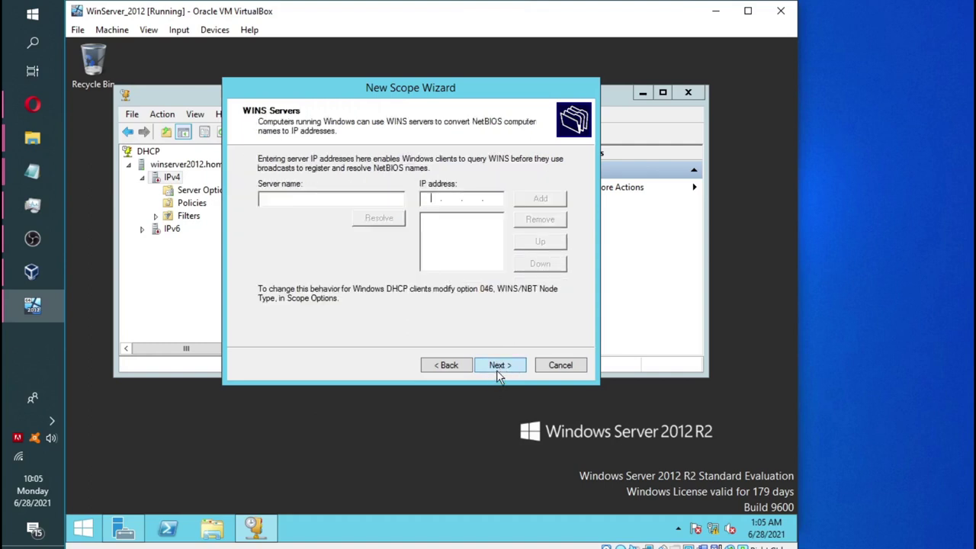
pyautogui.click(497, 366)
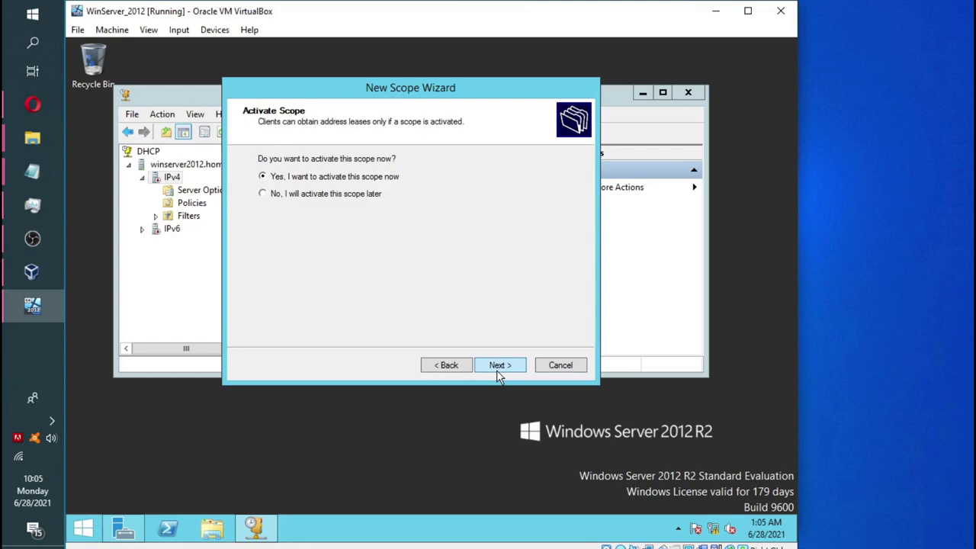
pyautogui.click(496, 367)
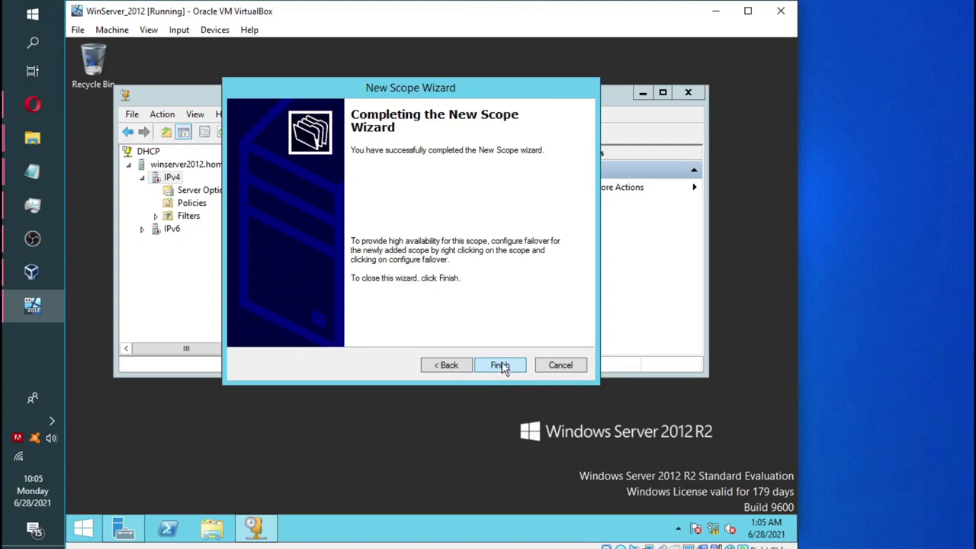
pyautogui.click(500, 365)
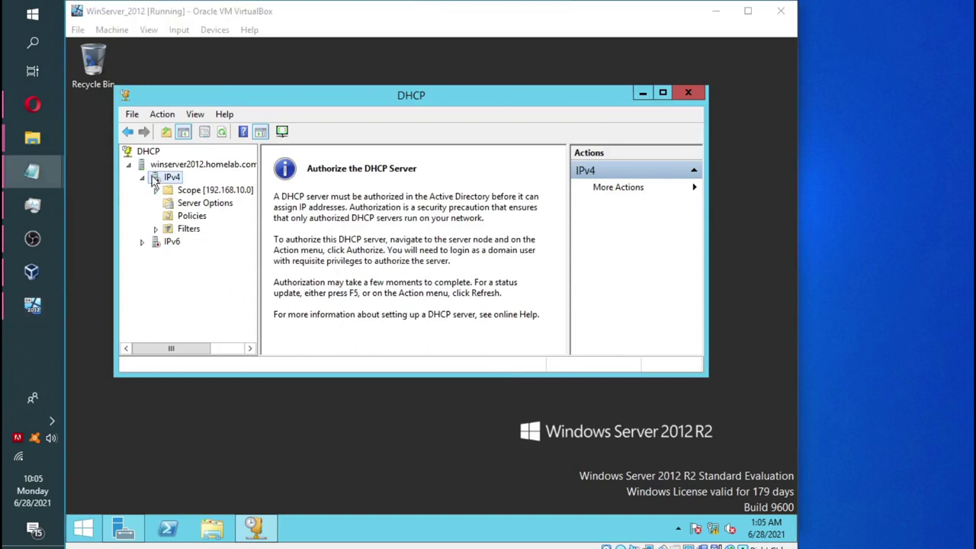
# - Examine the 192.168.10.0 scope's address pool, leases, reservations, scope options and policies, and collapse the IPv4 tree
pyautogui.click(162, 182)
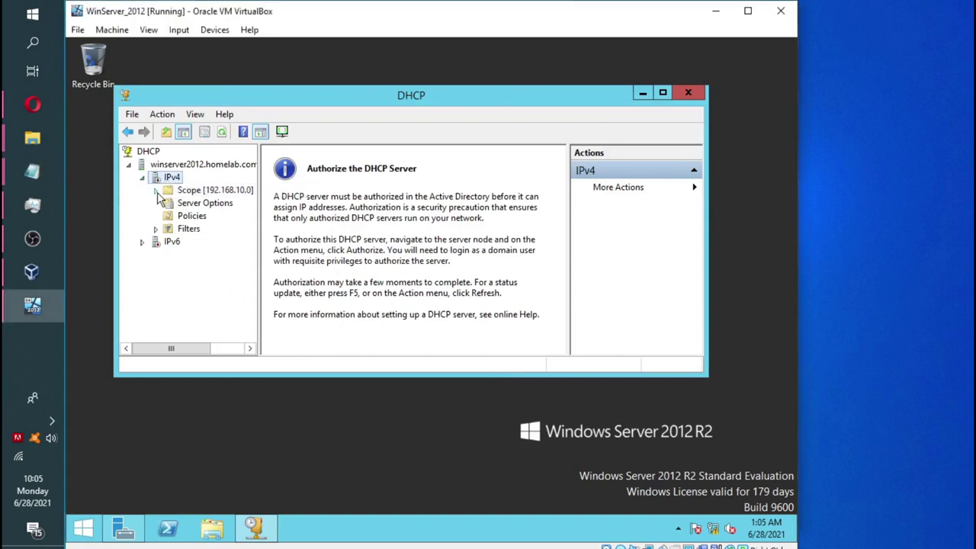
pyautogui.doubleClick(194, 192)
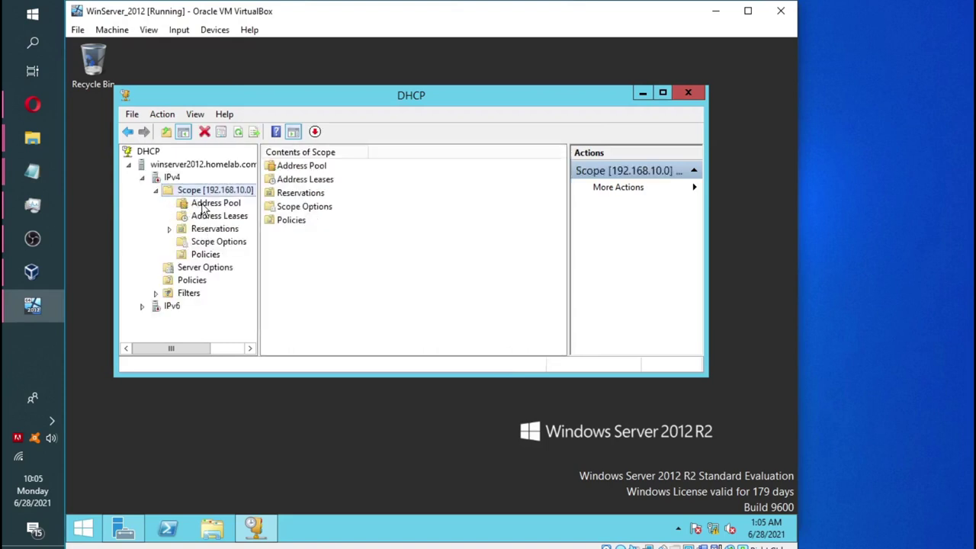
pyautogui.click(206, 203)
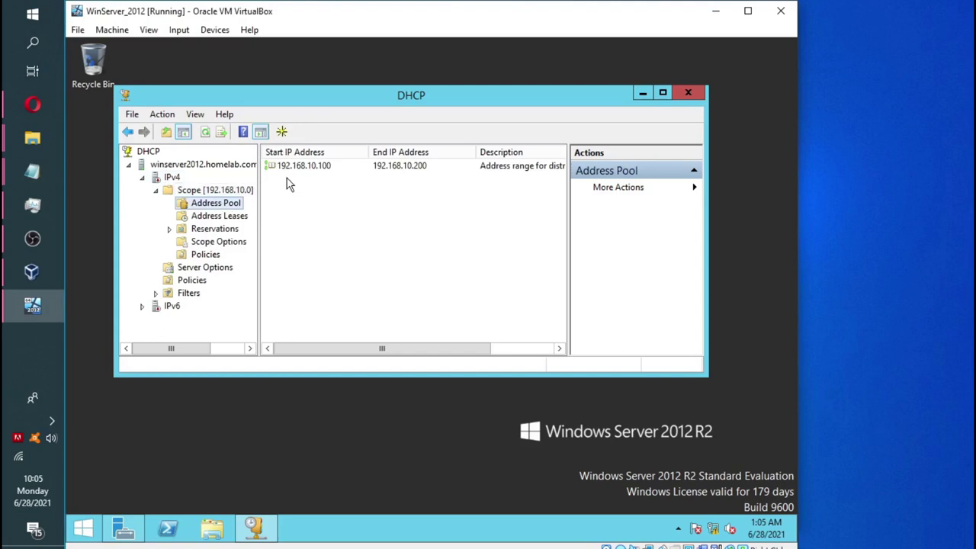
pyautogui.click(204, 216)
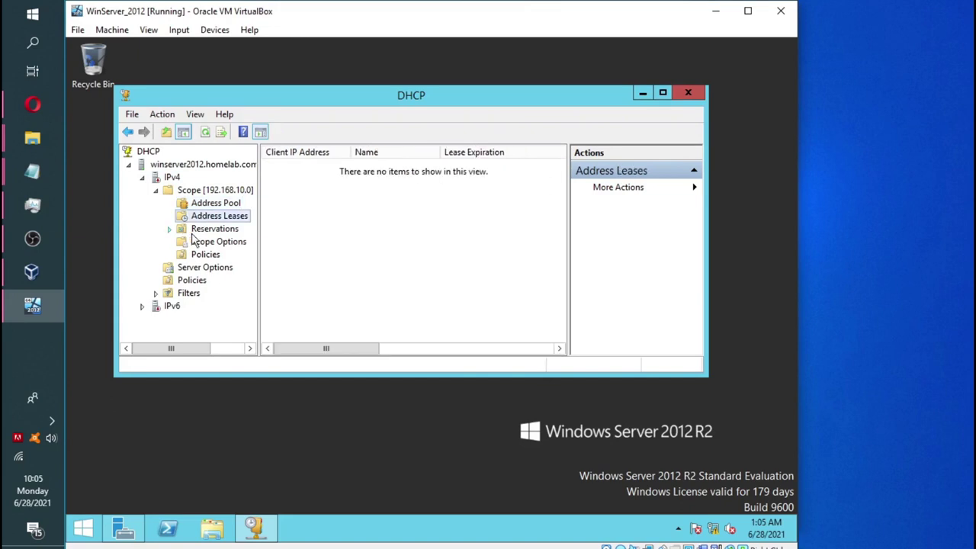
pyautogui.click(202, 232)
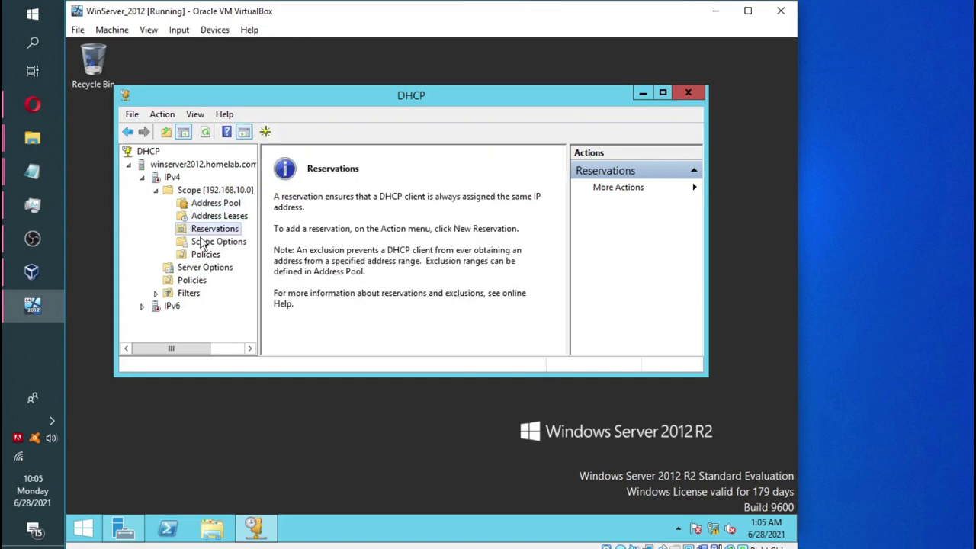
pyautogui.click(203, 244)
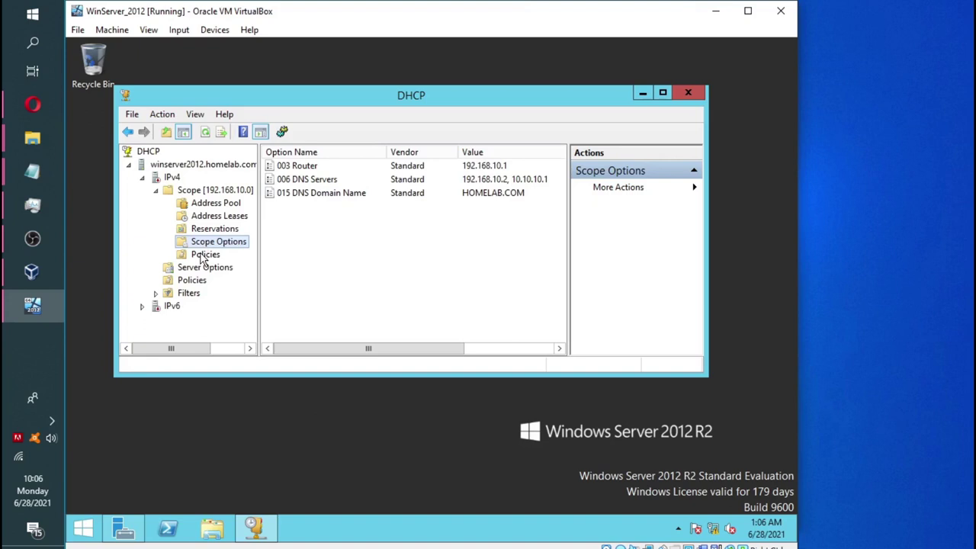
pyautogui.click(203, 257)
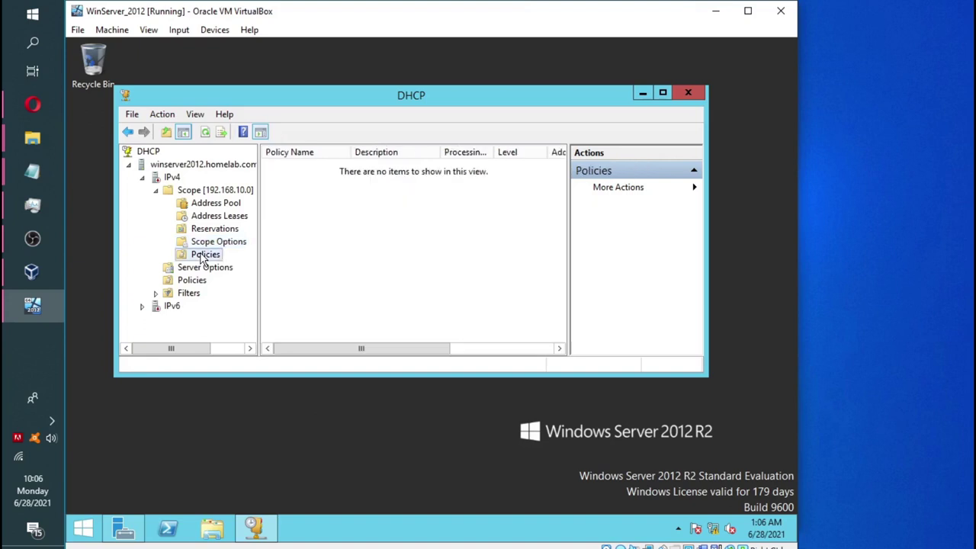
pyautogui.click(155, 190)
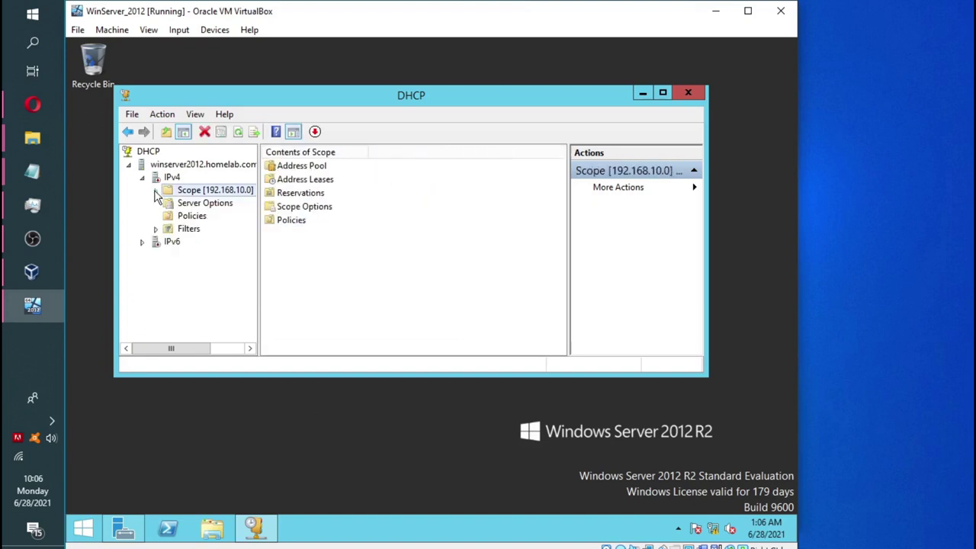
pyautogui.click(142, 177)
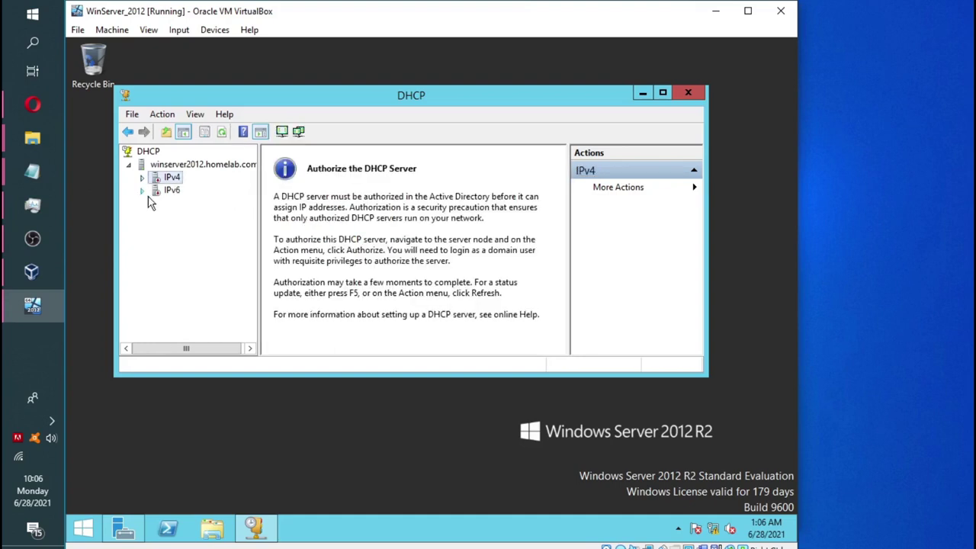